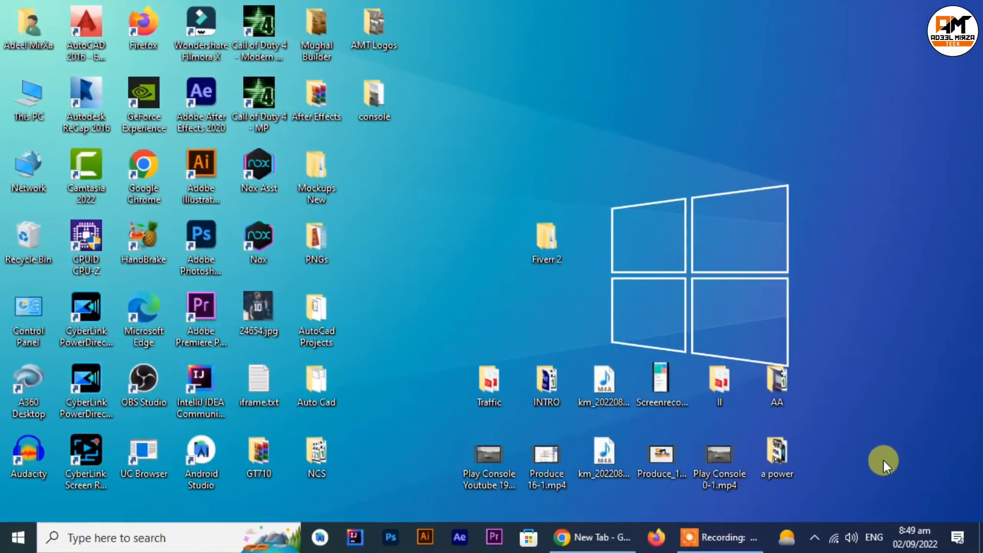
Step: Switch to Chrome, open the Google home page and search for "google play console"
left_click(601, 537)
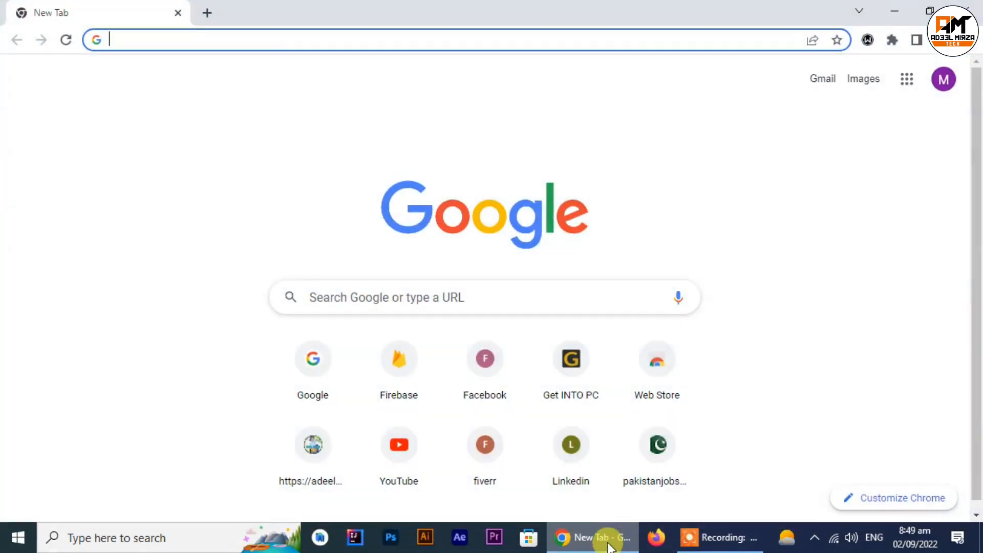
left_click(320, 390)
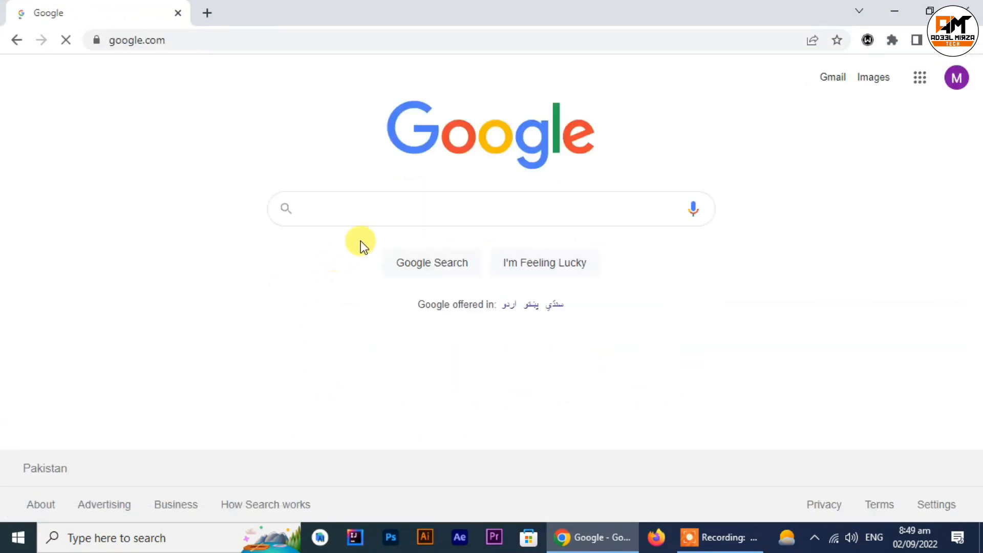
type("google play ")
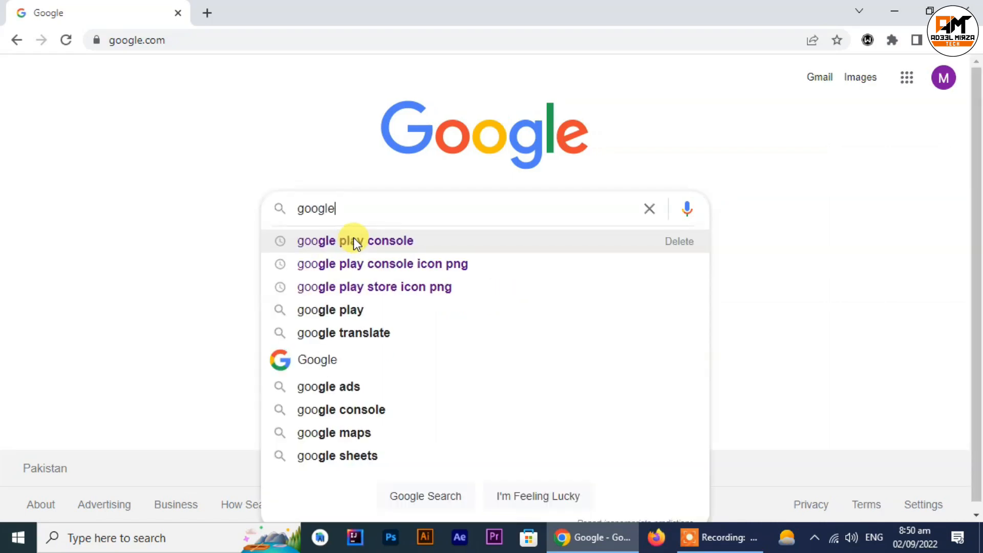
type("console")
key("Return")
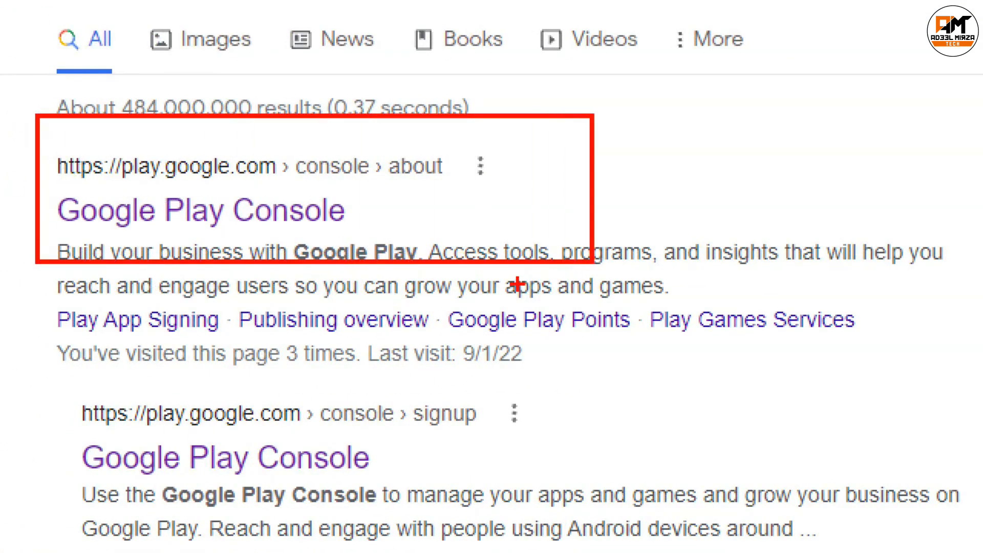
Step: Open the Google Play Console site from the search results and enter the console with the listed developer account
left_click(200, 222)
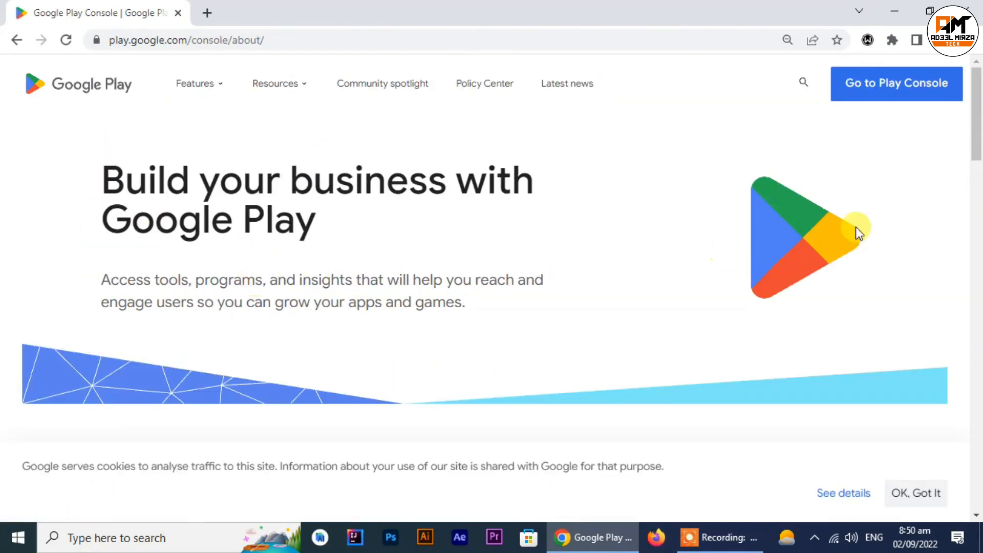
left_click(912, 103)
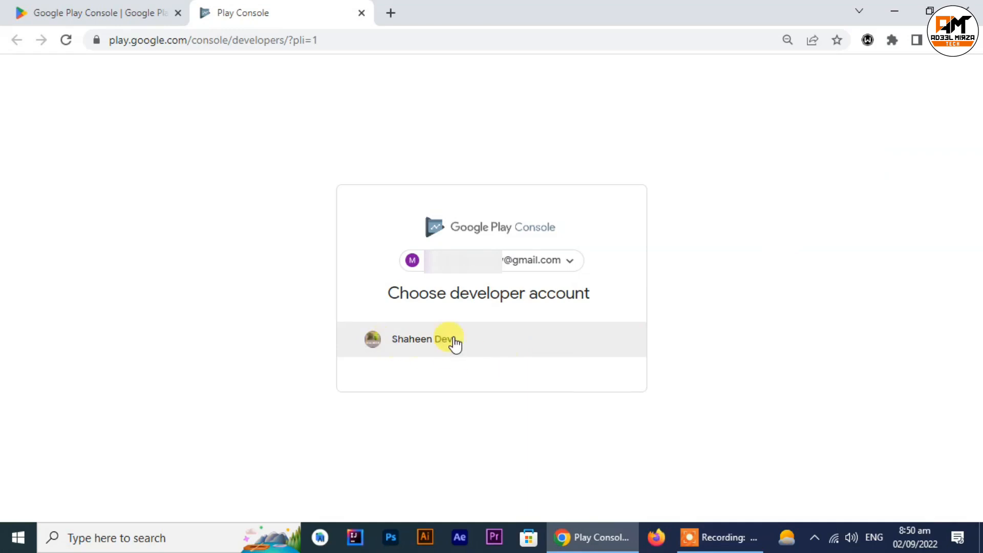
left_click(414, 342)
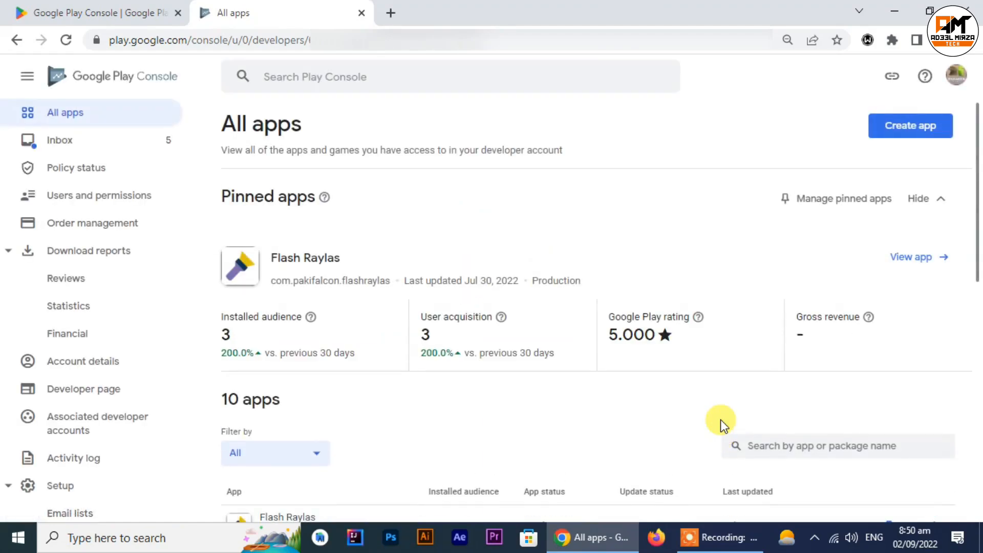
Step: Look over the existing apps and start creating a new app in the developer account
scroll(693, 410, "down", 5)
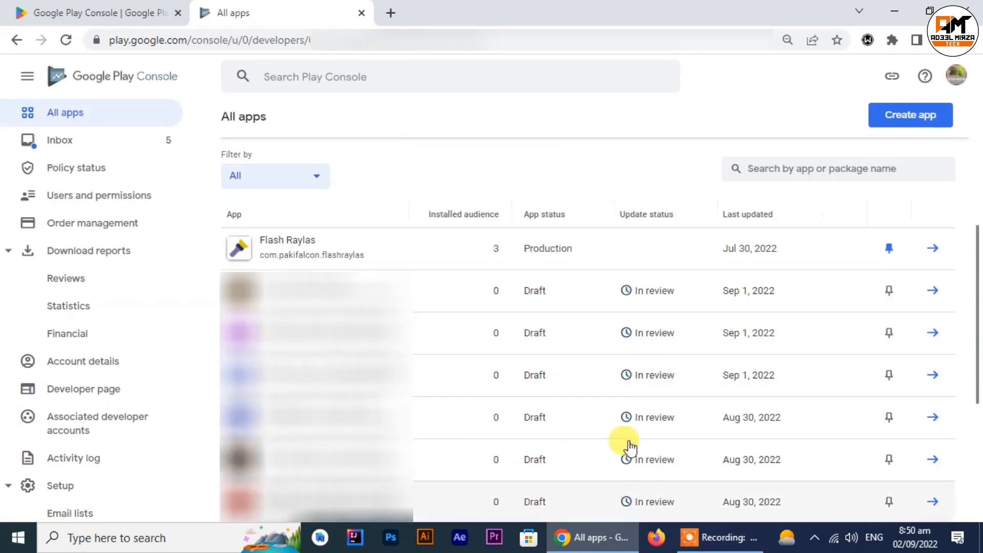
scroll(778, 351, "up", 5)
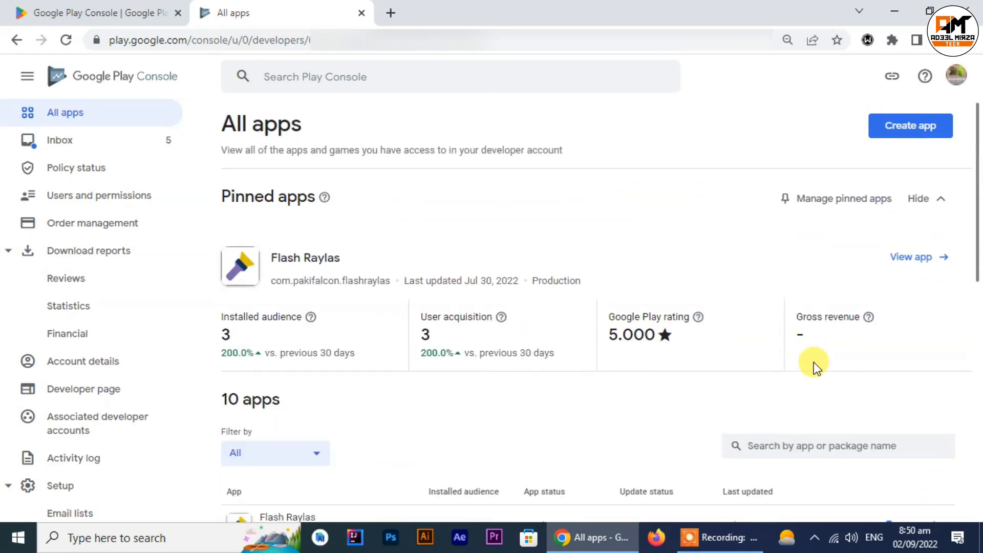
left_click(913, 134)
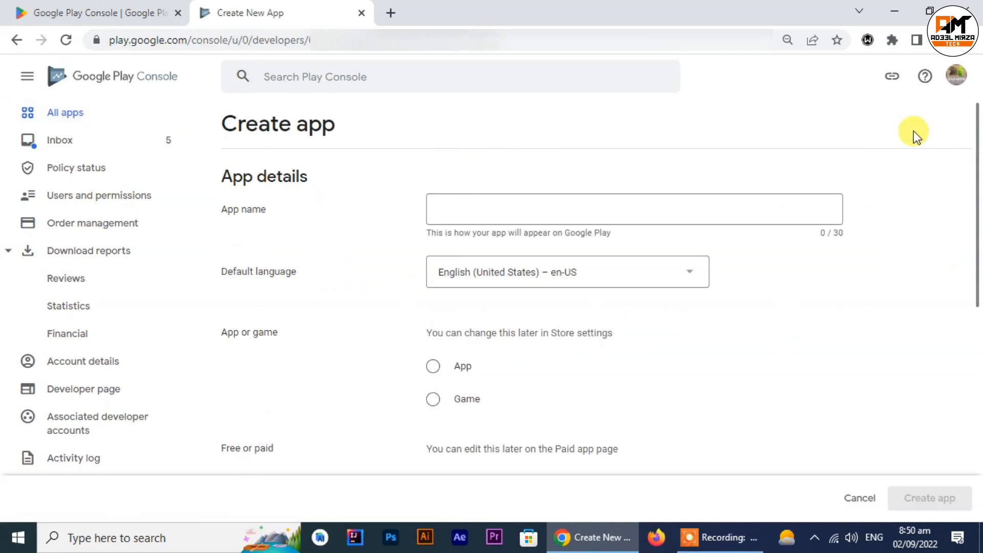
left_click(586, 212)
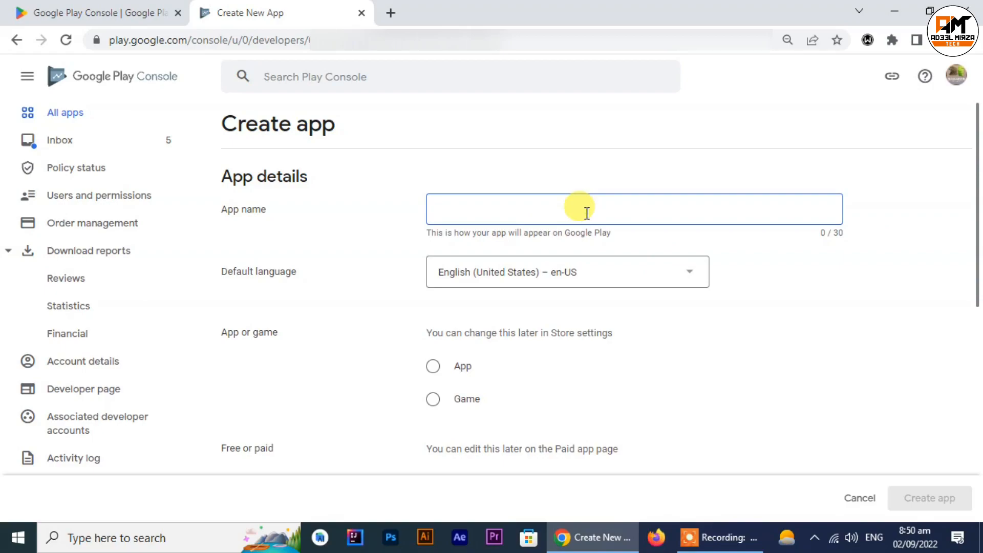
Step: Open the text file app name des.txt from the SB2 subfolder of the Fiverr 2 folder on the desktop
left_click(893, 11)
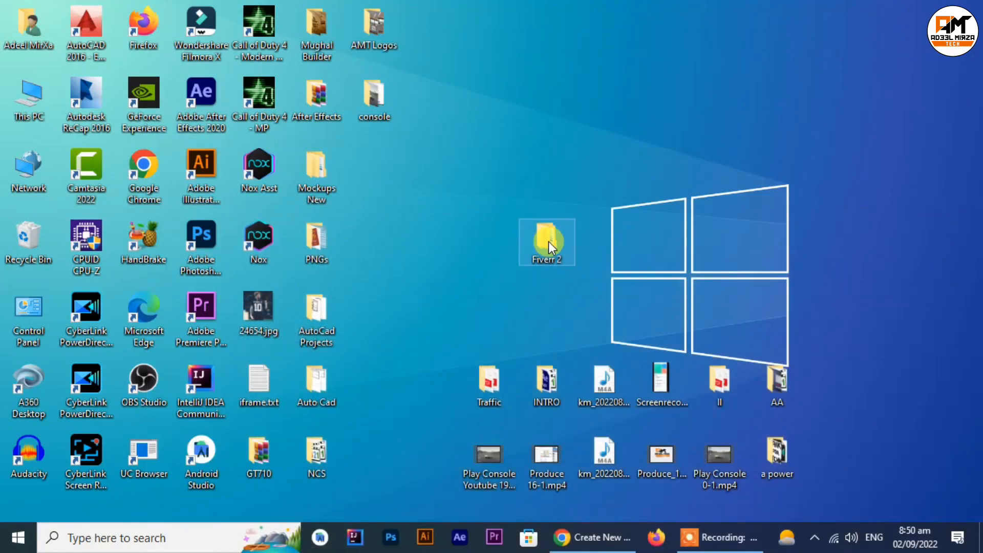
double_click(548, 241)
left_click(430, 176)
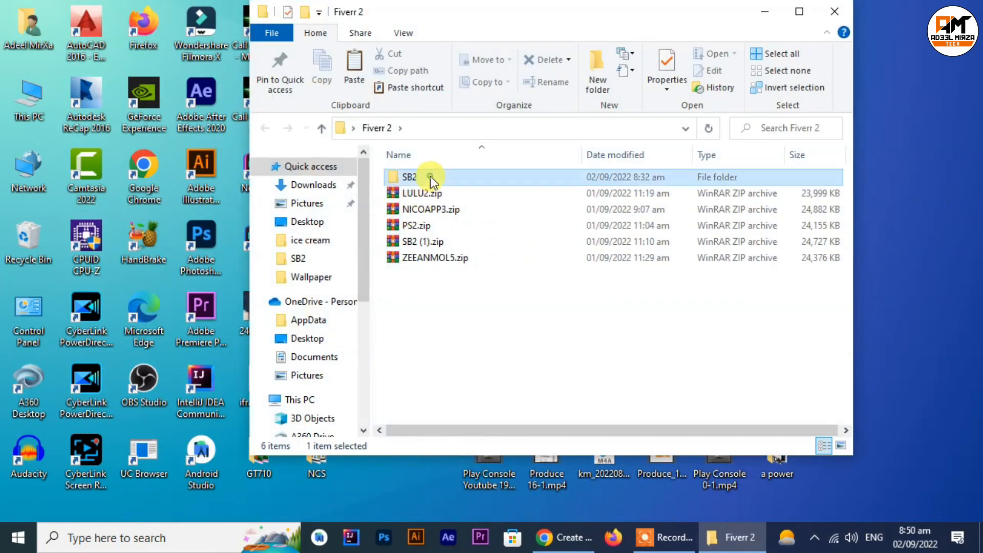
double_click(430, 176)
double_click(407, 187)
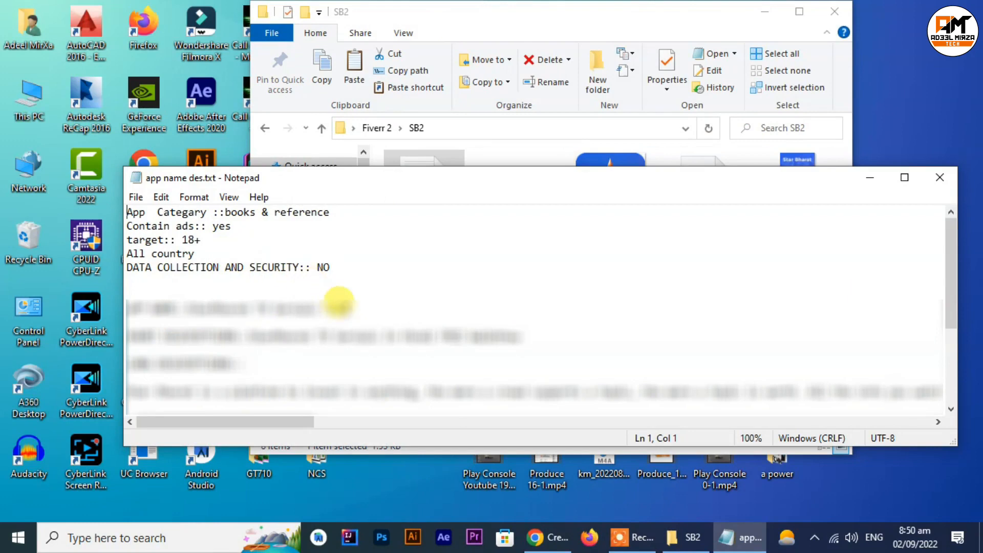
Step: Copy the app name from the text file and paste it into Chrome as the new app's name
left_click_drag(353, 308, 185, 308)
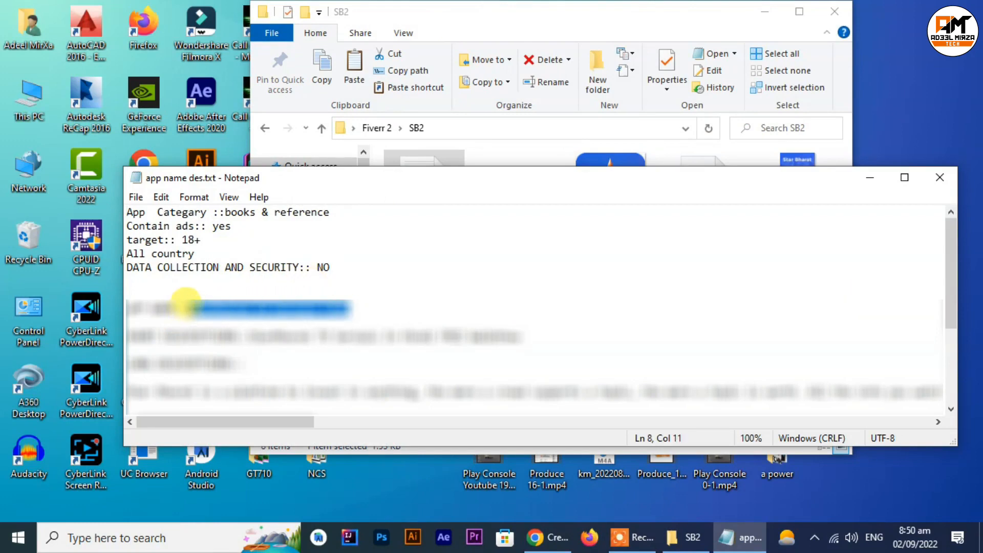
right_click(187, 306)
left_click(262, 125)
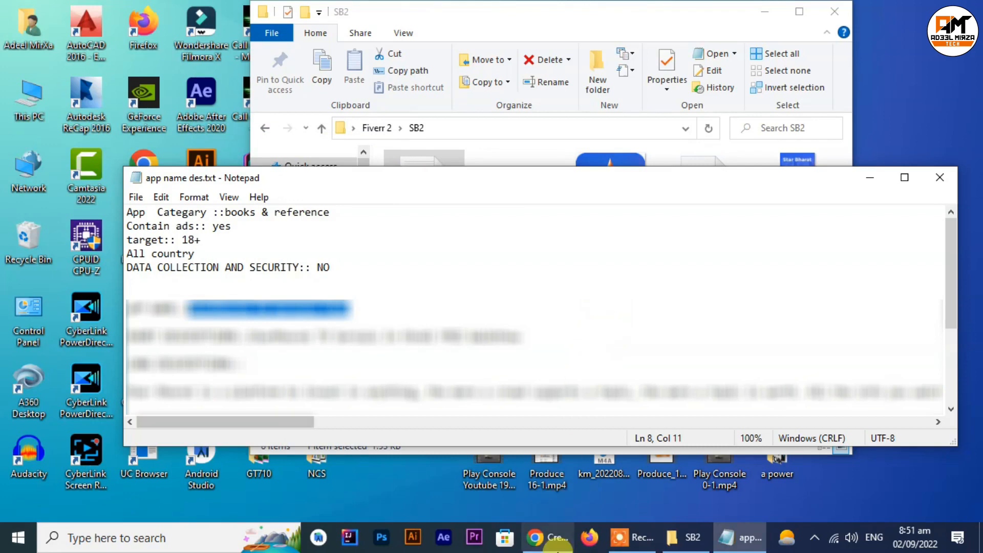
left_click(546, 537)
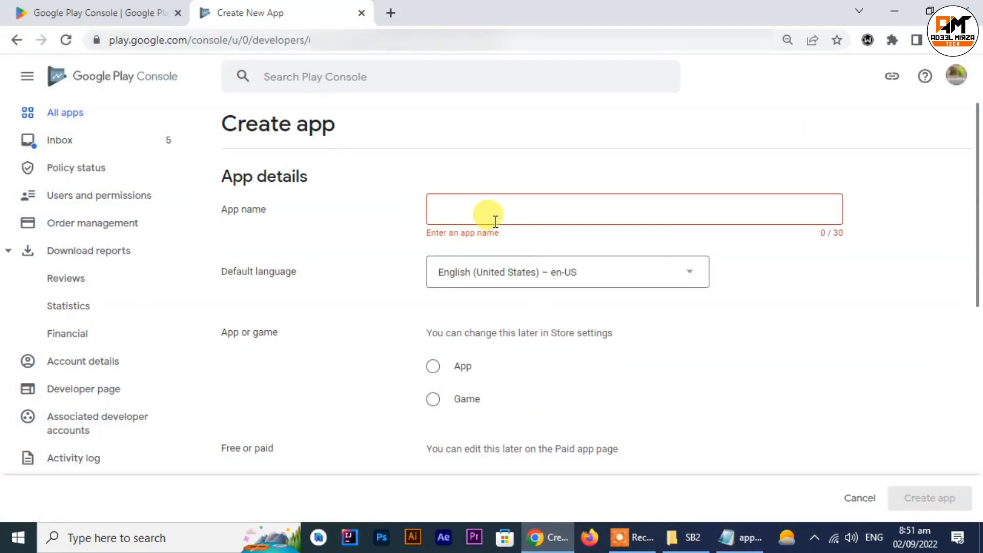
key("ctrl+v")
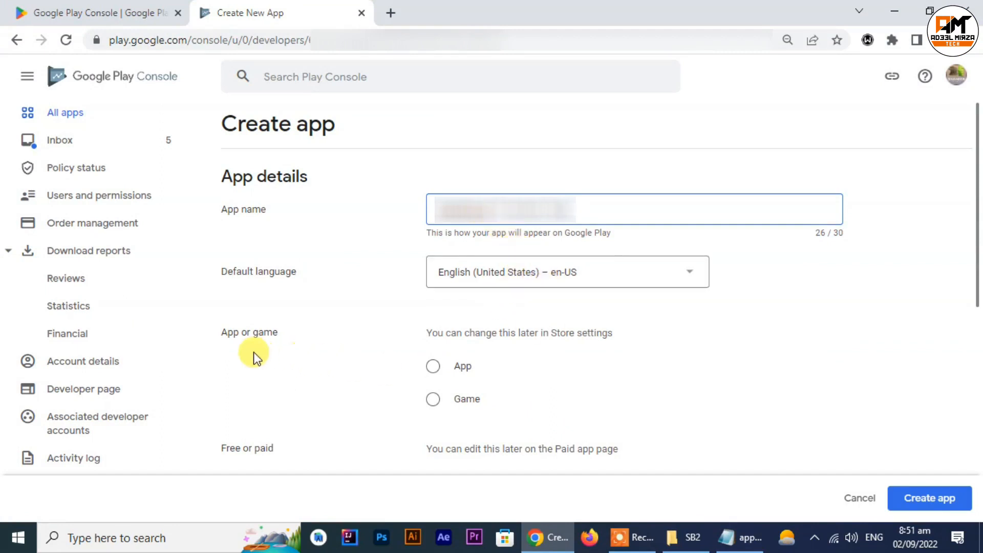
Step: Classify the new entry as an App and make it Free
left_click(433, 366)
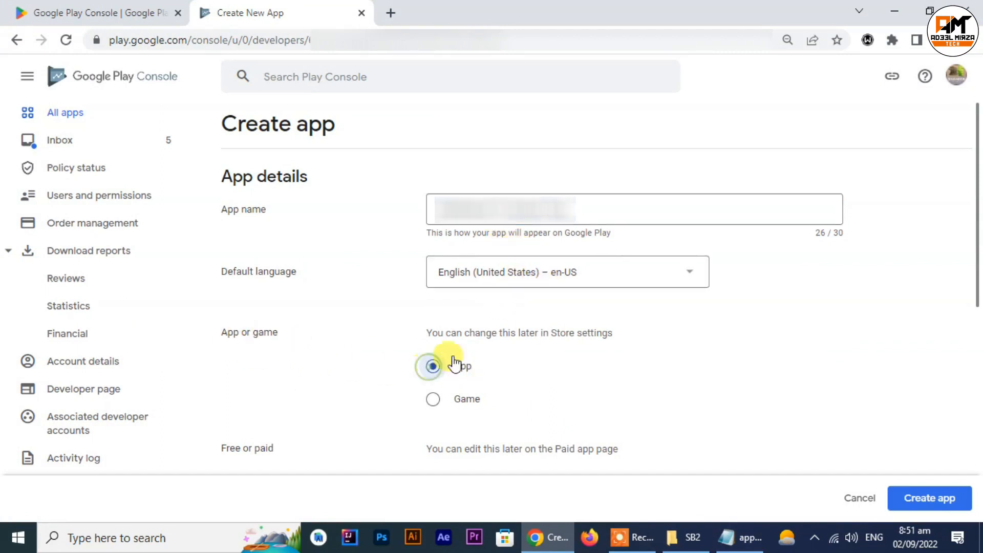
scroll(527, 338, "down", 1)
scroll(527, 338, "down", 1)
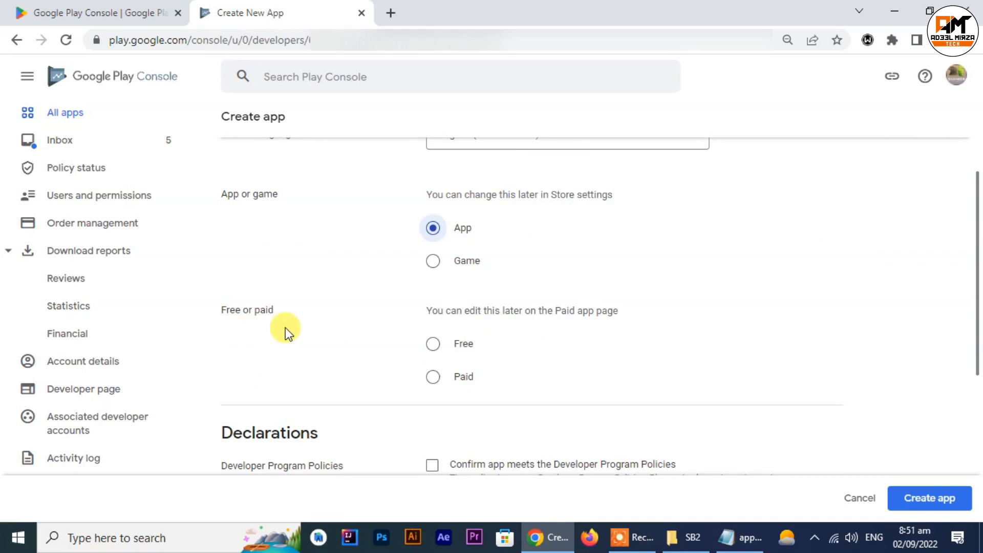
left_click(434, 344)
Step: Accept the Developer Program Policies and US export laws declarations, and create the app
scroll(537, 318, "down", 3)
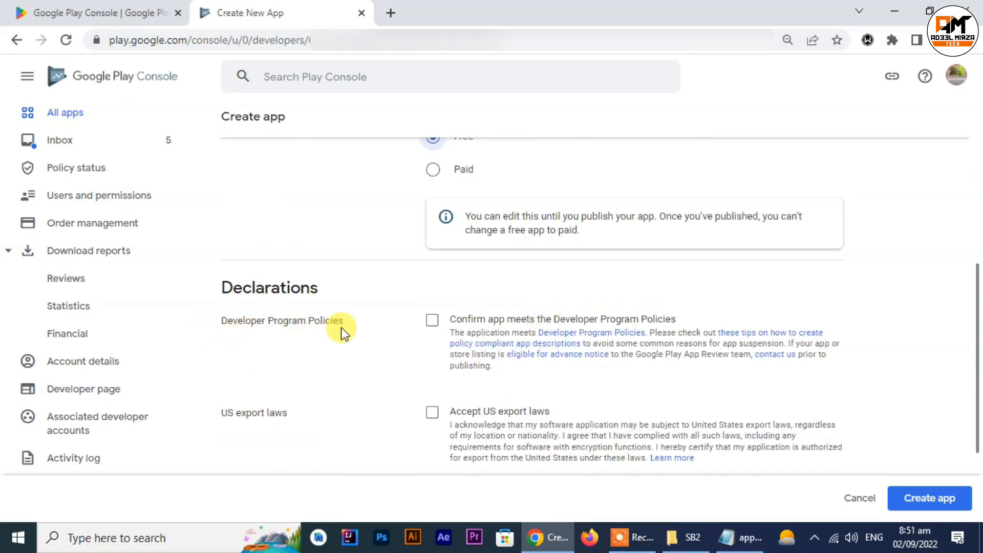
left_click(432, 320)
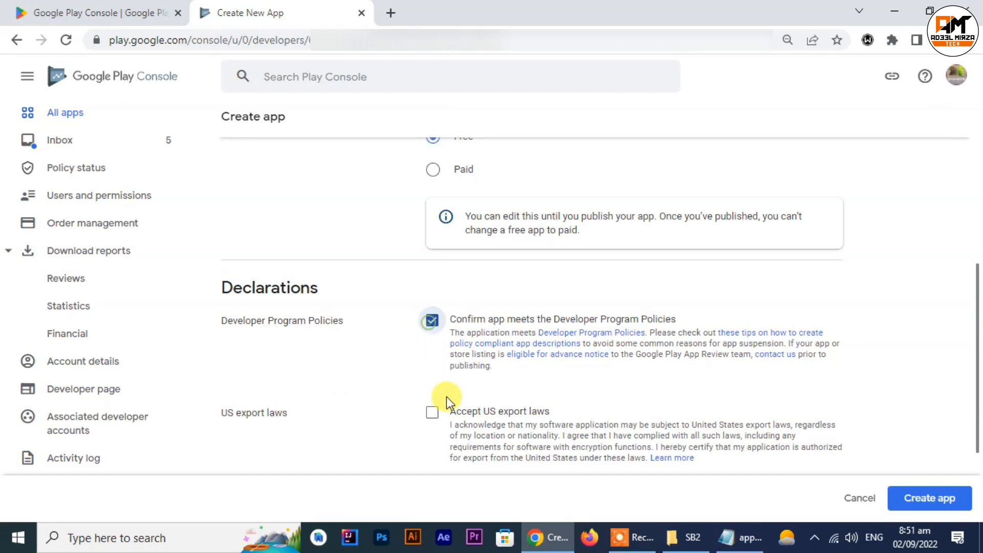
left_click(432, 412)
scroll(446, 408, "down", 2)
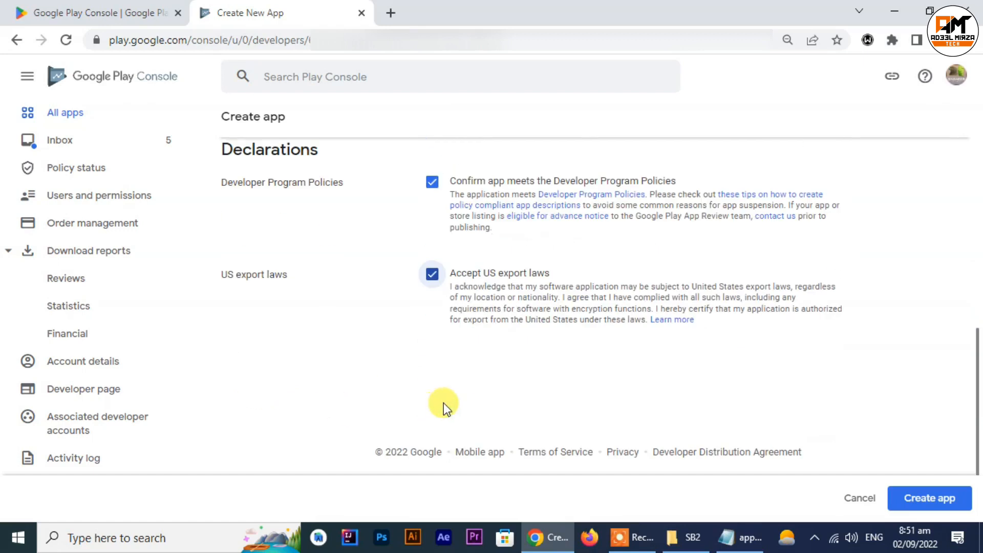
left_click(933, 505)
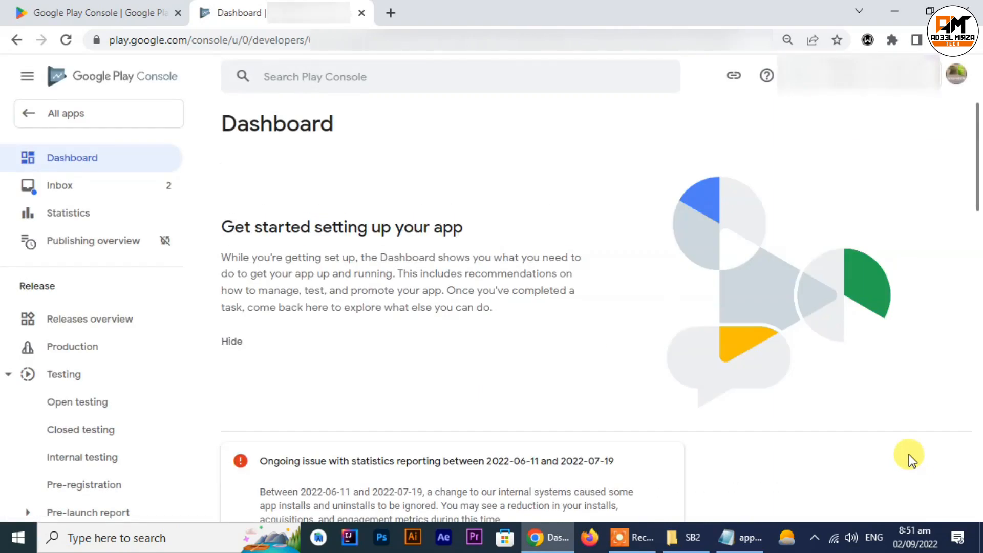
Step: Expand the "Set up your app" tasks on the dashboard and open the privacy policy task
scroll(824, 409, "down", 3)
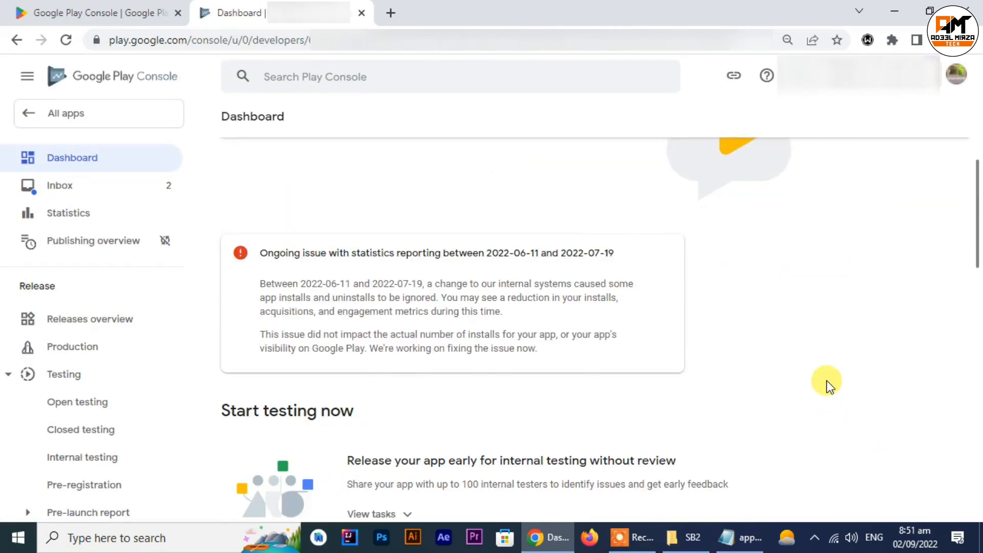
scroll(826, 380, "down", 4)
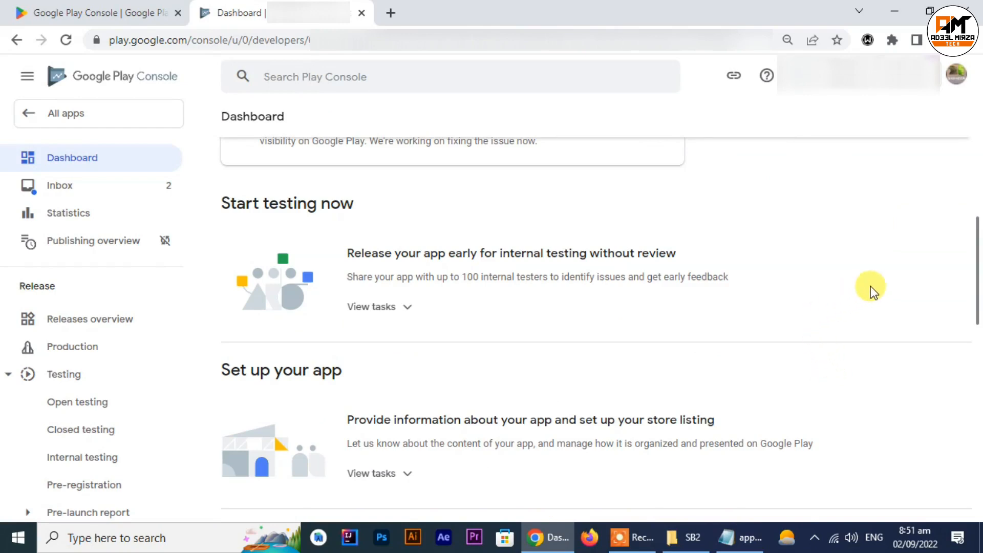
scroll(870, 288, "down", 1)
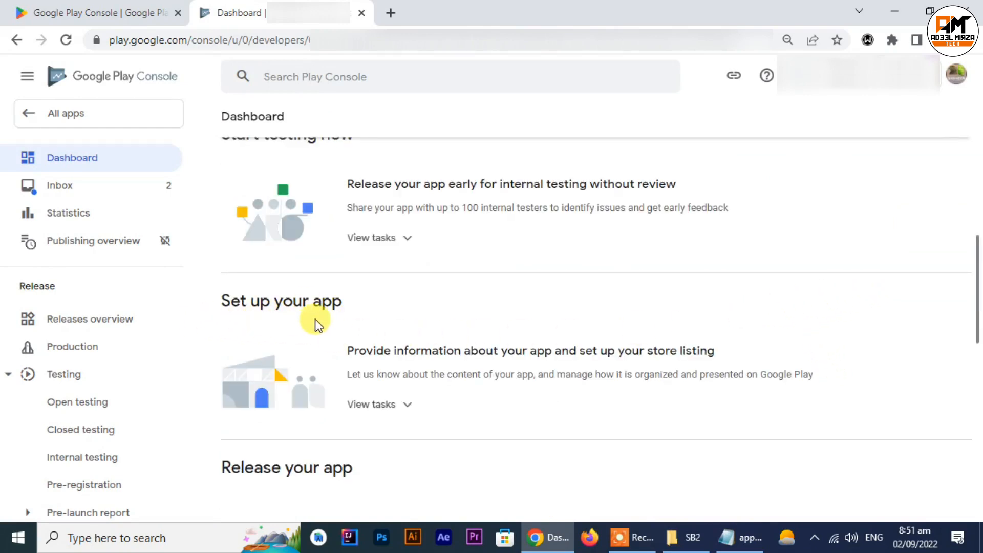
left_click(382, 410)
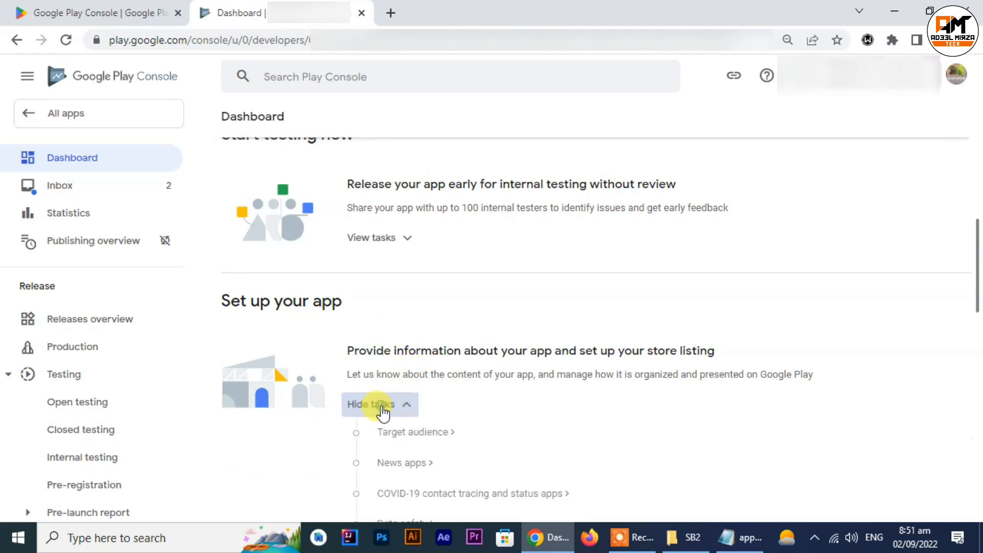
scroll(581, 397, "down", 4)
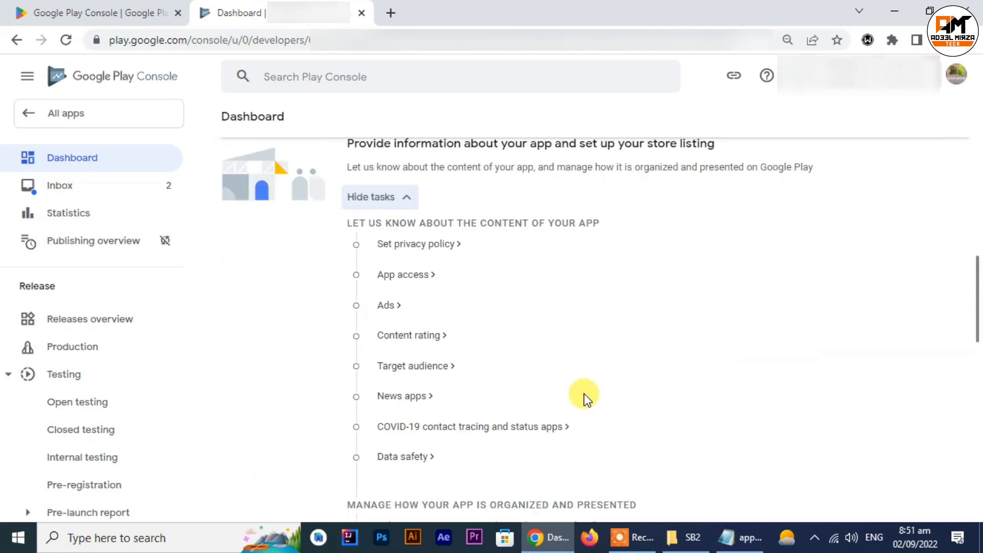
left_click(402, 245)
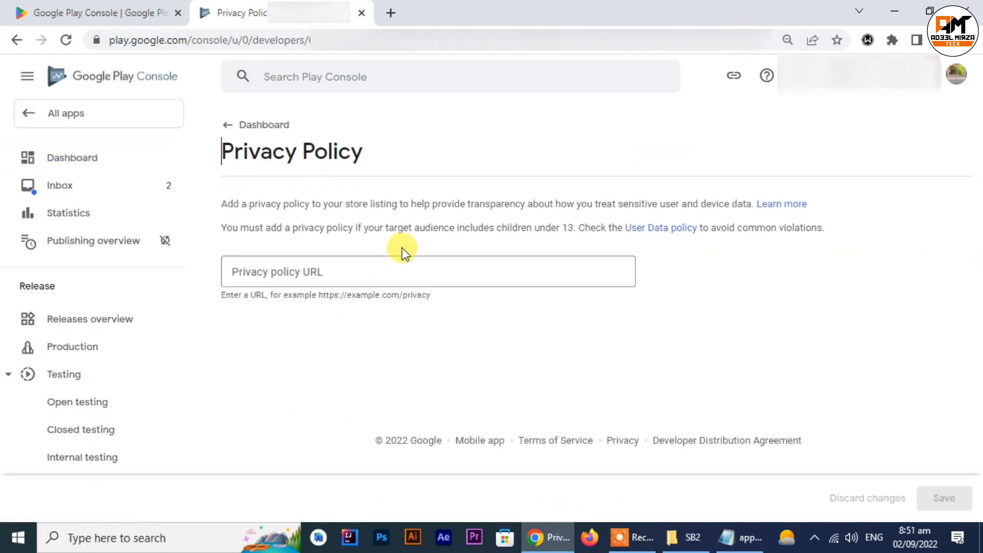
Step: Switch to Notepad and copy the privacy policy URL from app name des.txt
left_click(737, 537)
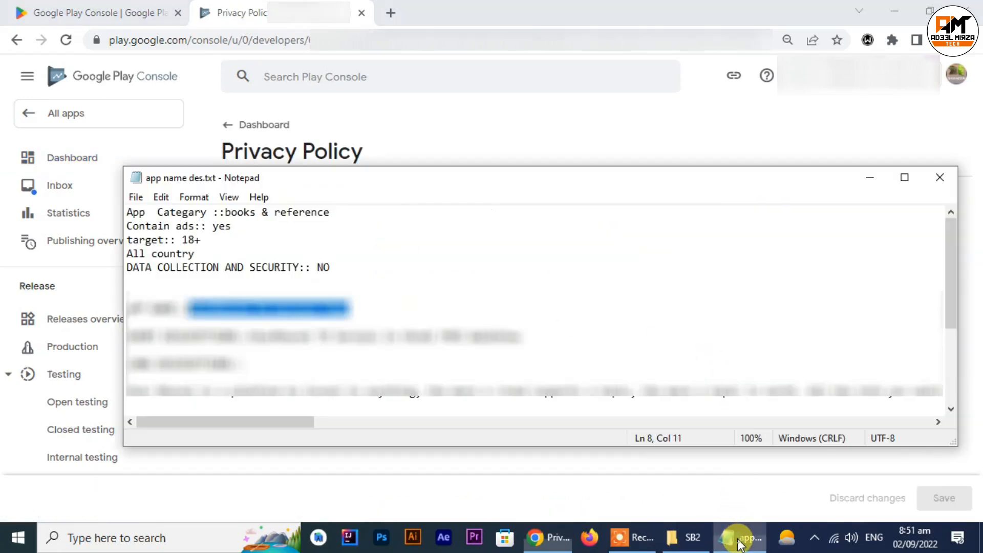
scroll(275, 306, "down", 3)
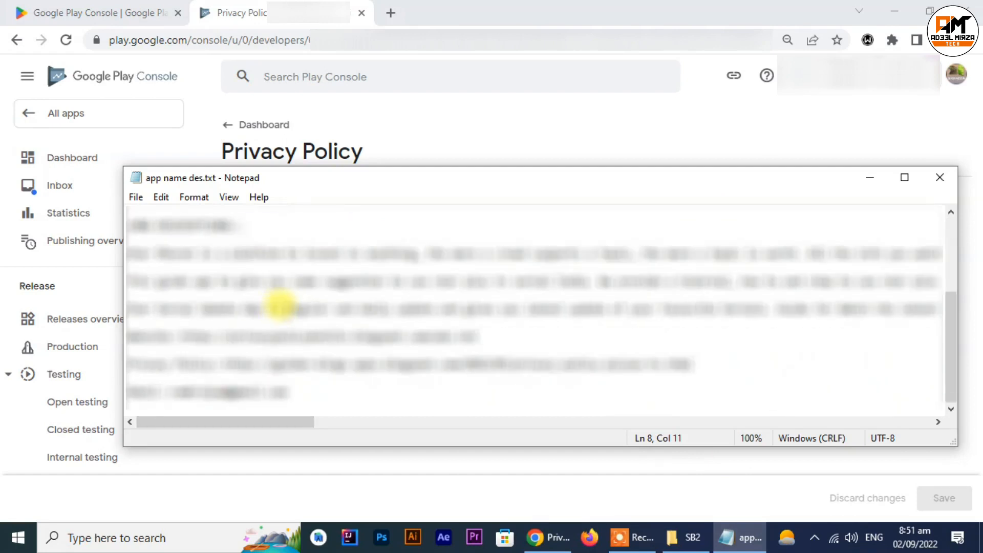
left_click_drag(694, 363, 225, 360)
right_click(230, 361)
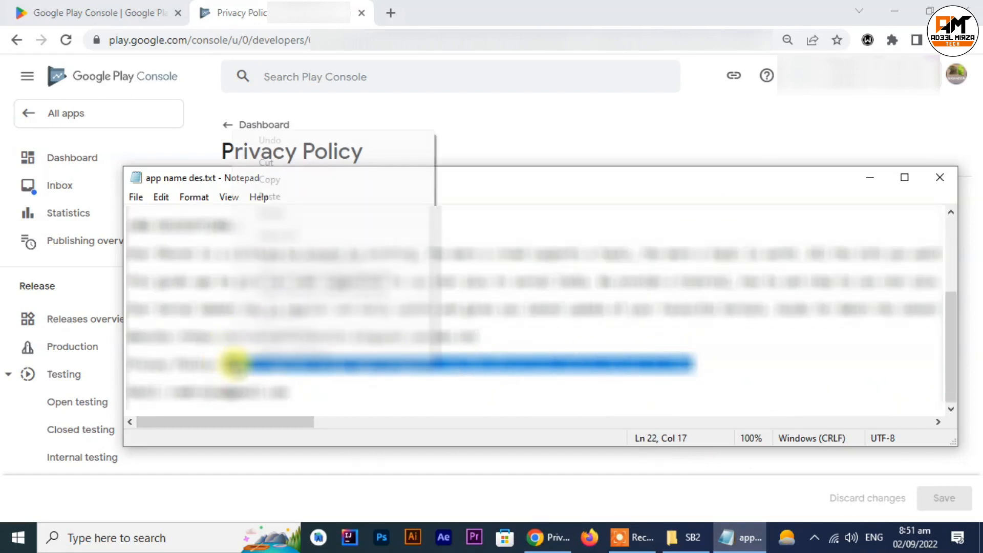
left_click(306, 179)
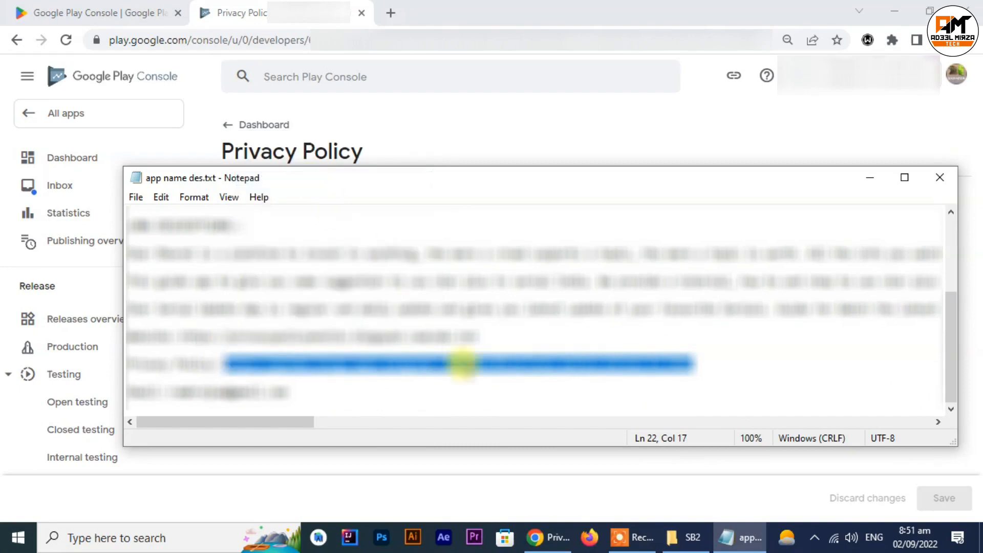
Step: Switch back to Chrome, paste the copied link as the app's privacy policy URL, and save it
left_click(529, 535)
left_click(301, 273)
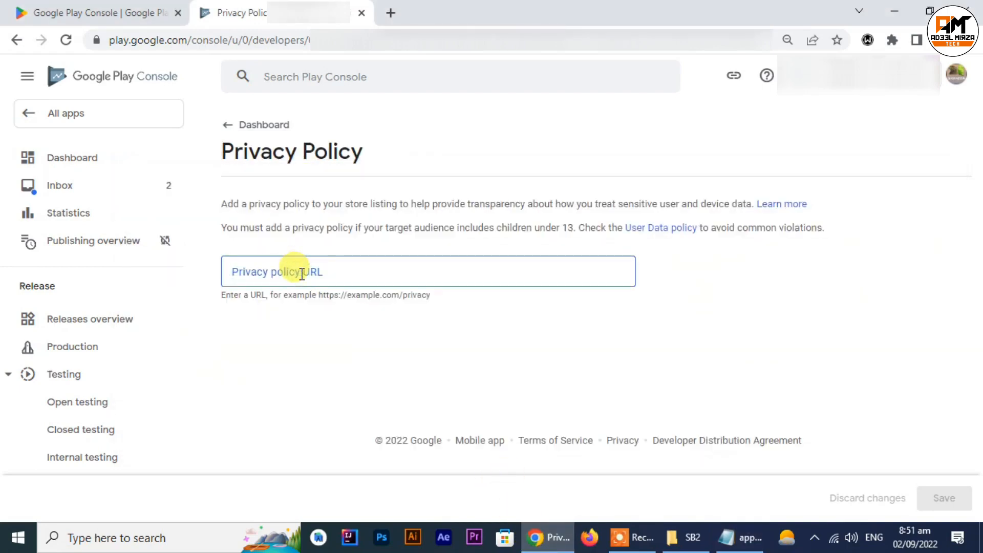
key("ctrl+v")
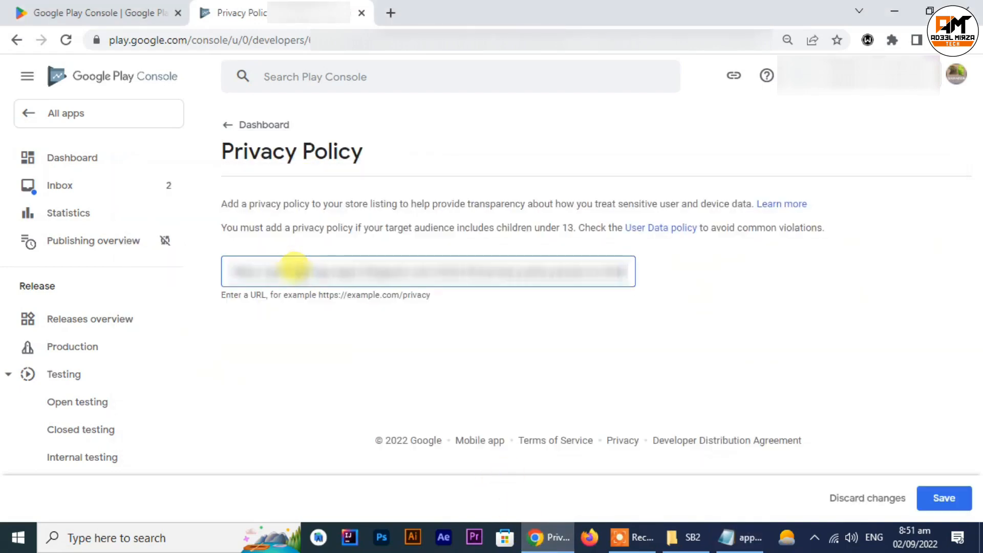
left_click(942, 498)
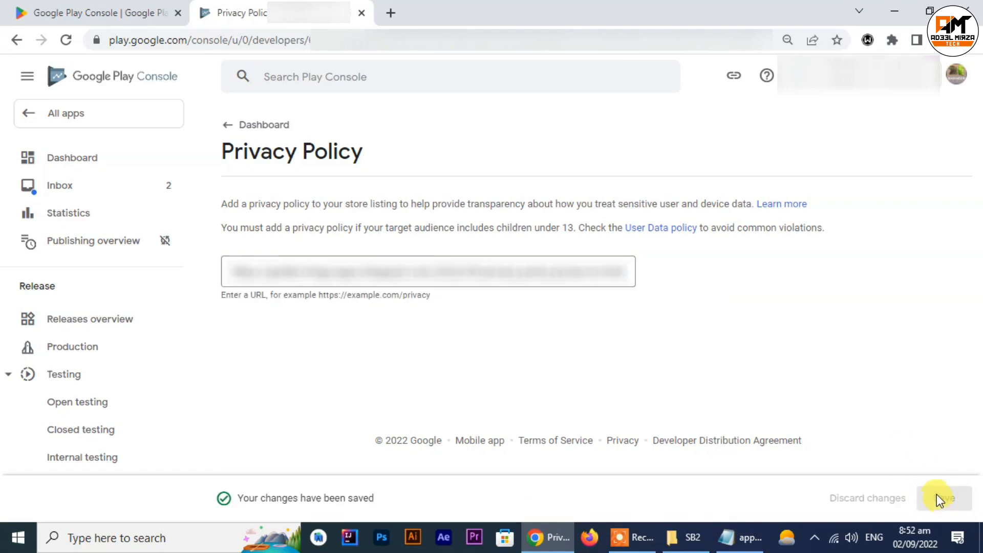
Step: In the App access setup task, declare that all functionality is available without special access, and save
left_click(224, 125)
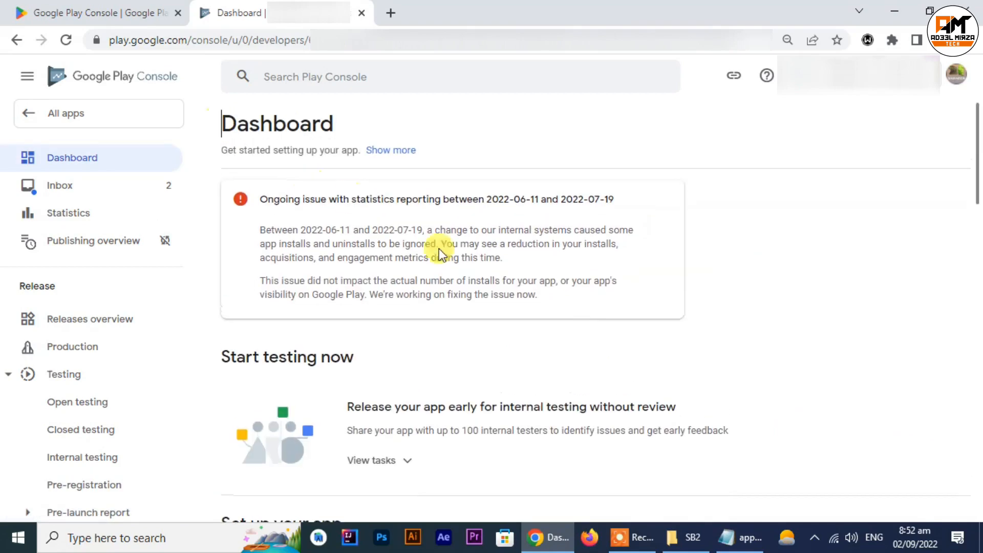
scroll(589, 322, "down", 5)
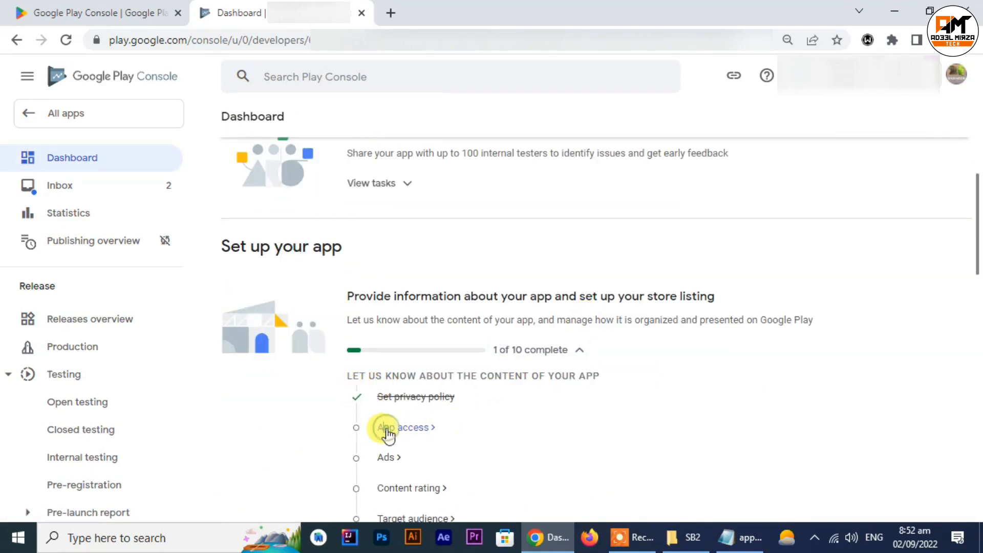
left_click(388, 430)
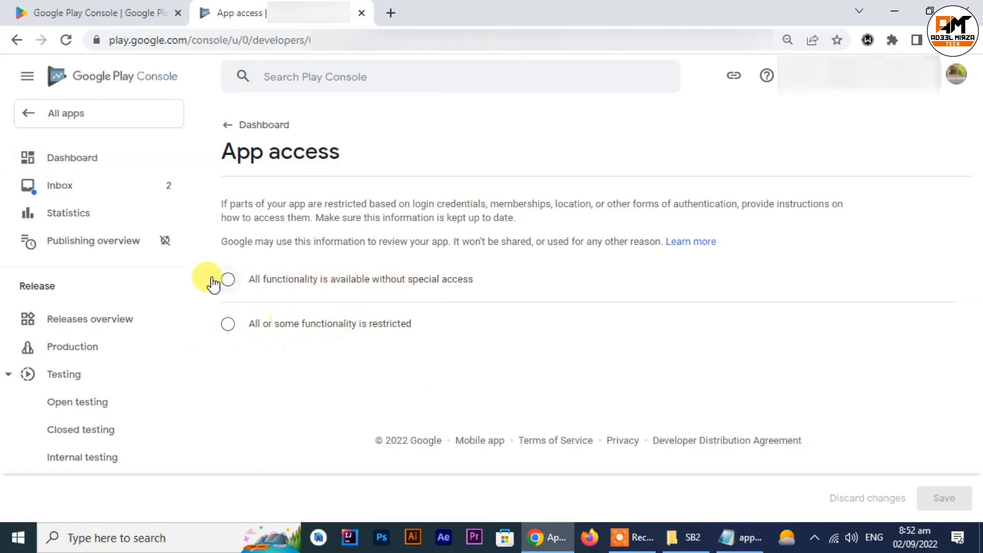
left_click(230, 282)
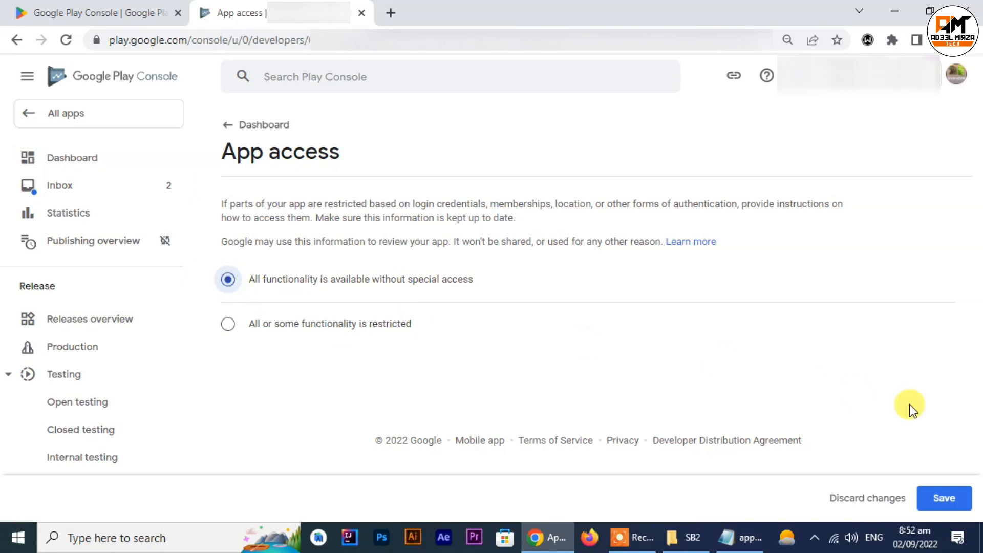
left_click(940, 501)
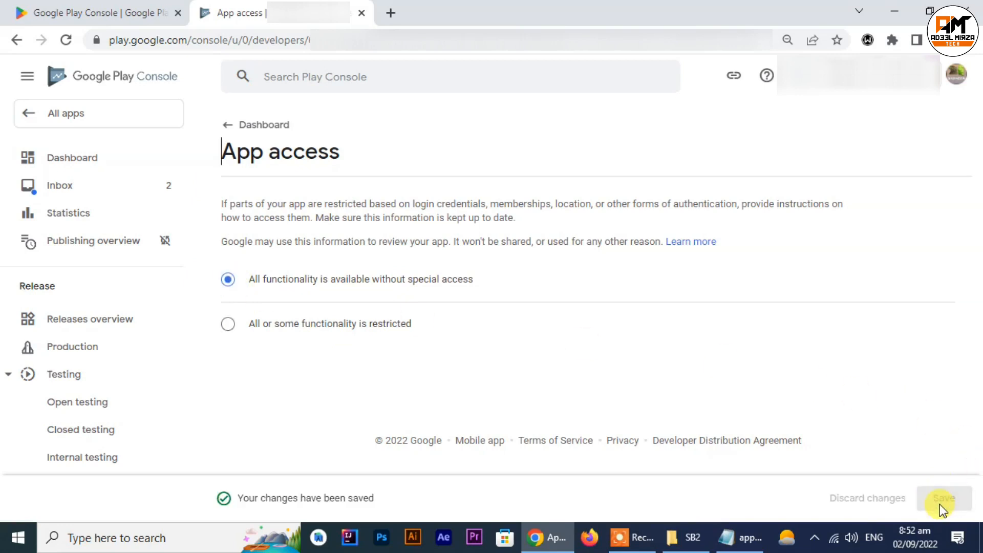
Step: In the Ads setup task, declare that the app contains ads, and save
left_click(225, 134)
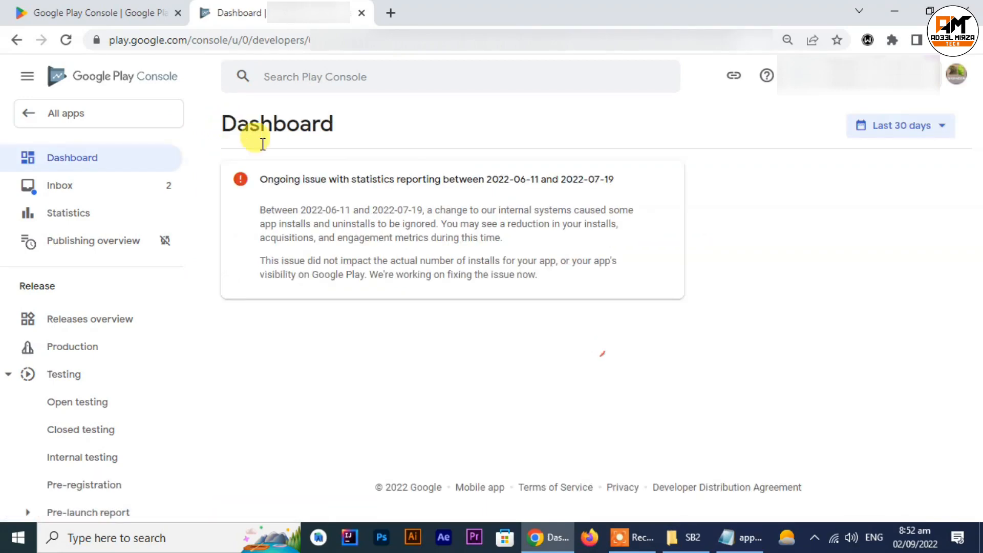
scroll(488, 299, "down", 7)
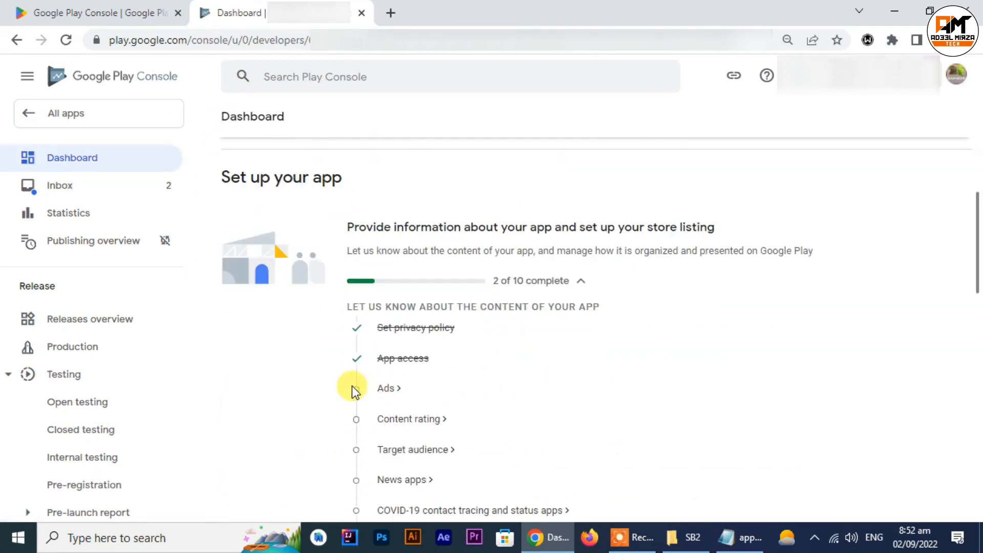
left_click(385, 388)
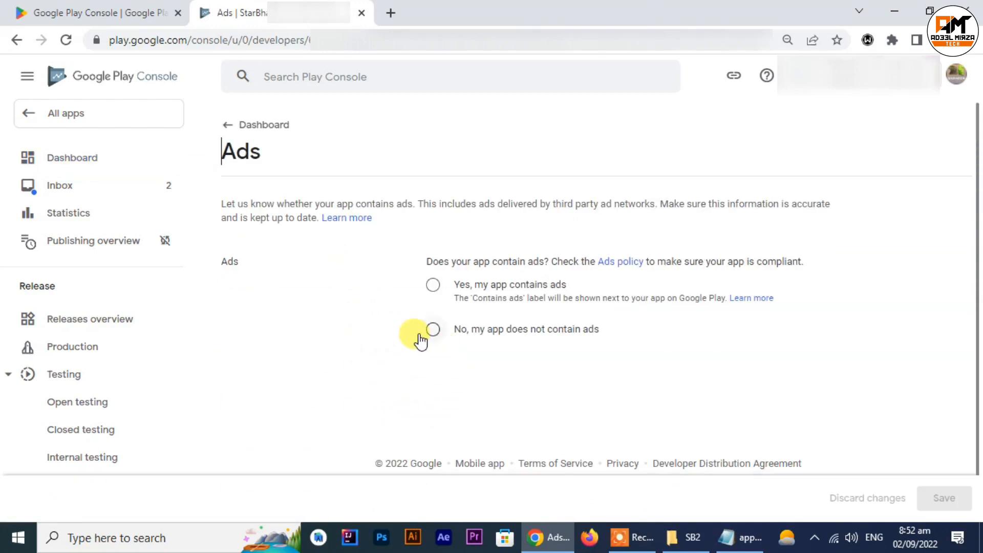
left_click(433, 286)
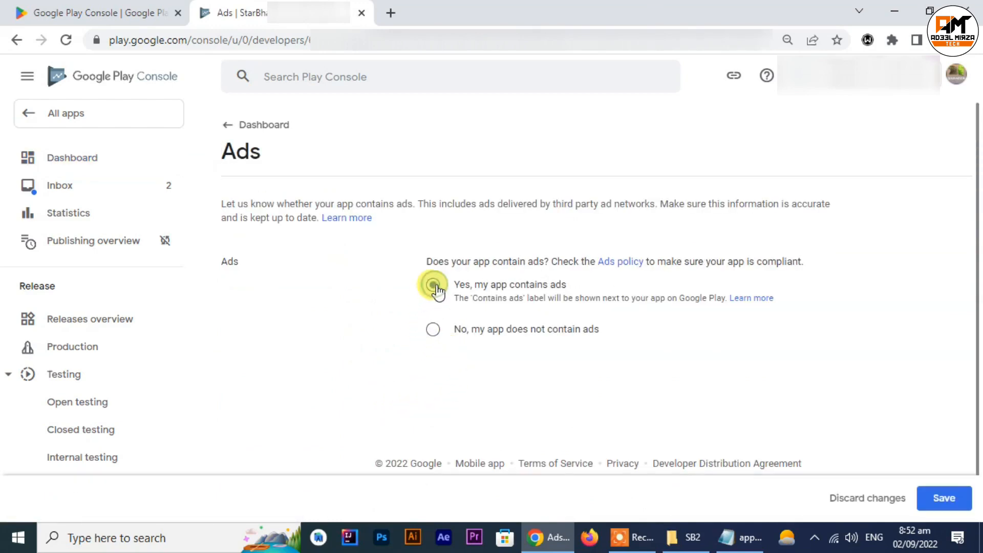
left_click(948, 500)
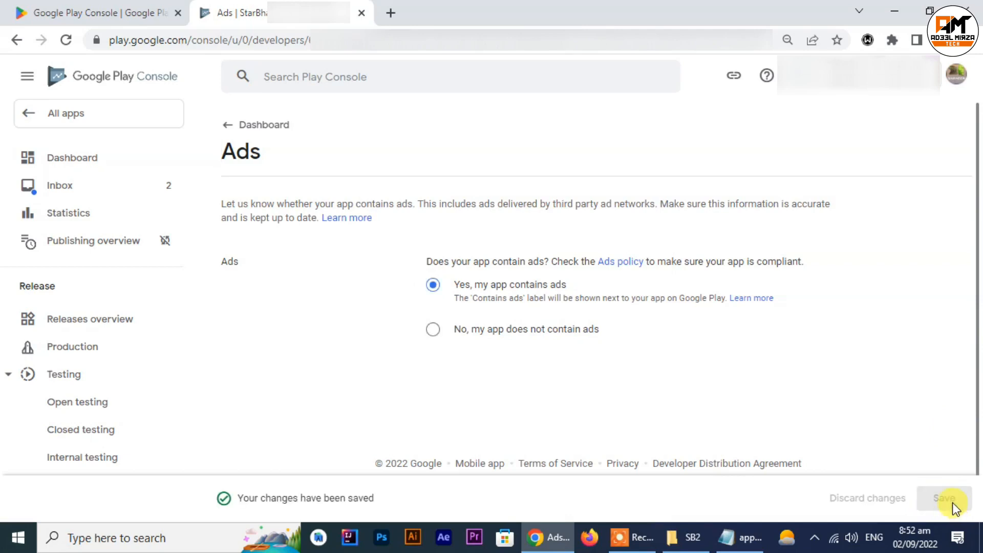
Step: Return to the dashboard's setup tasks, open the content rating task and start its questionnaire
left_click(230, 128)
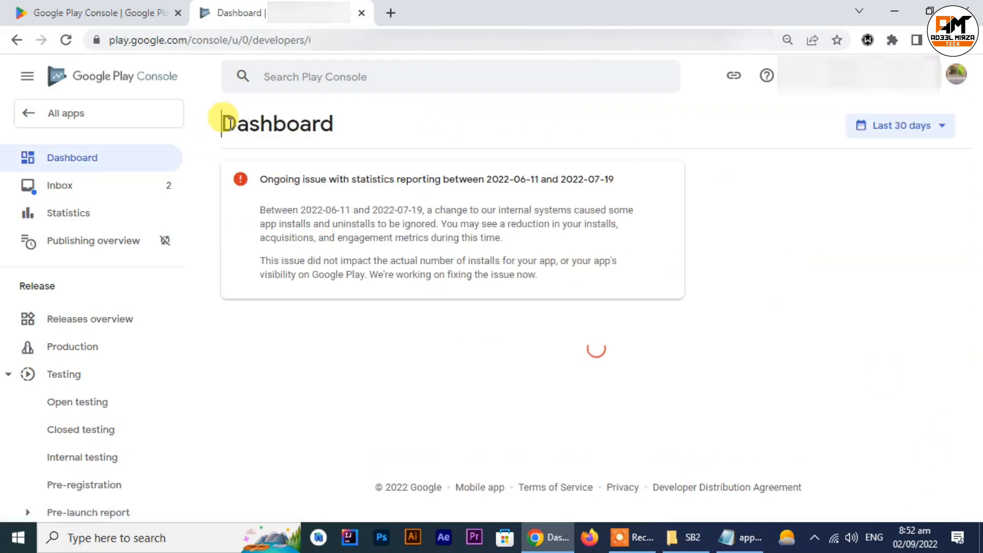
scroll(457, 292, "down", 5)
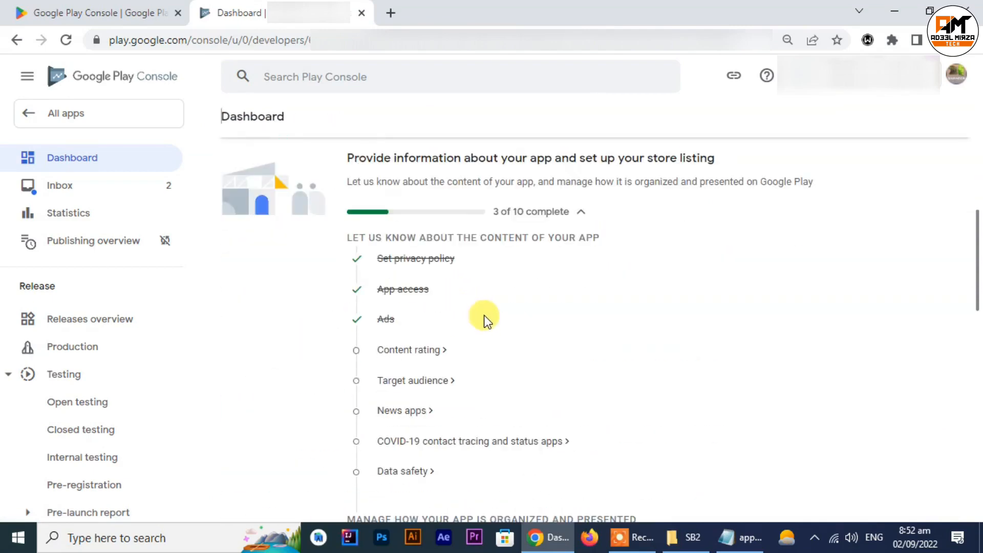
left_click(392, 351)
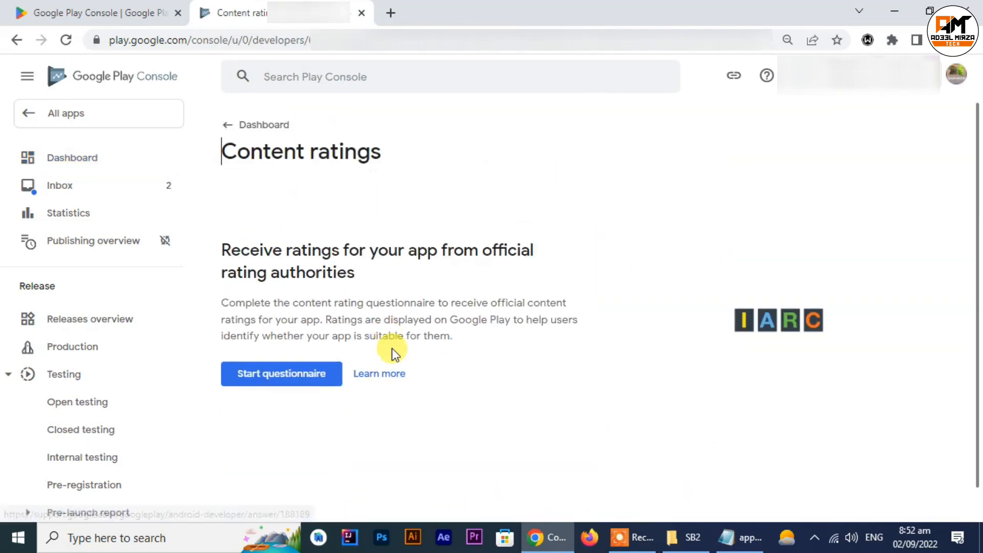
left_click(276, 378)
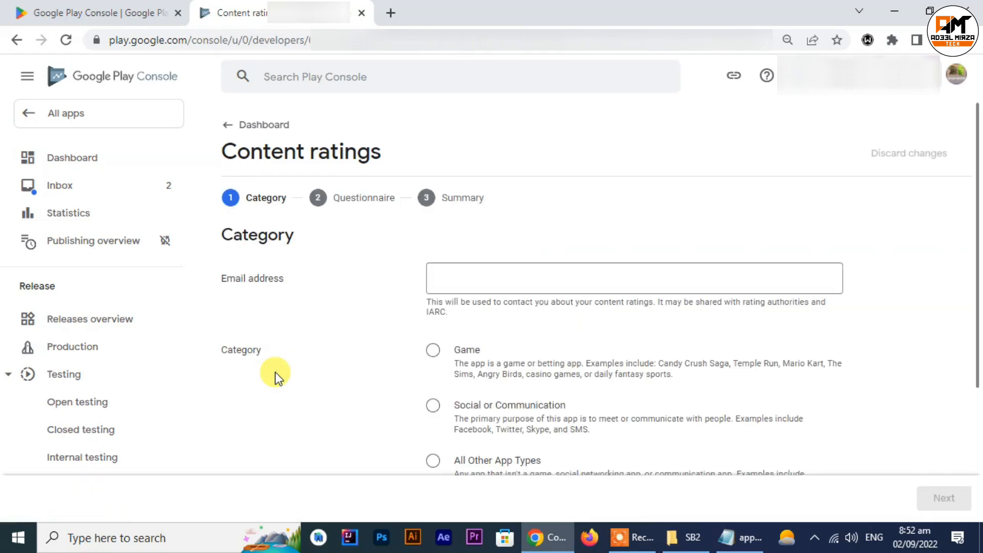
Step: Copy the contact e-mail from the Notepad file and paste it into Chrome as the content rating e-mail address
left_click(502, 280)
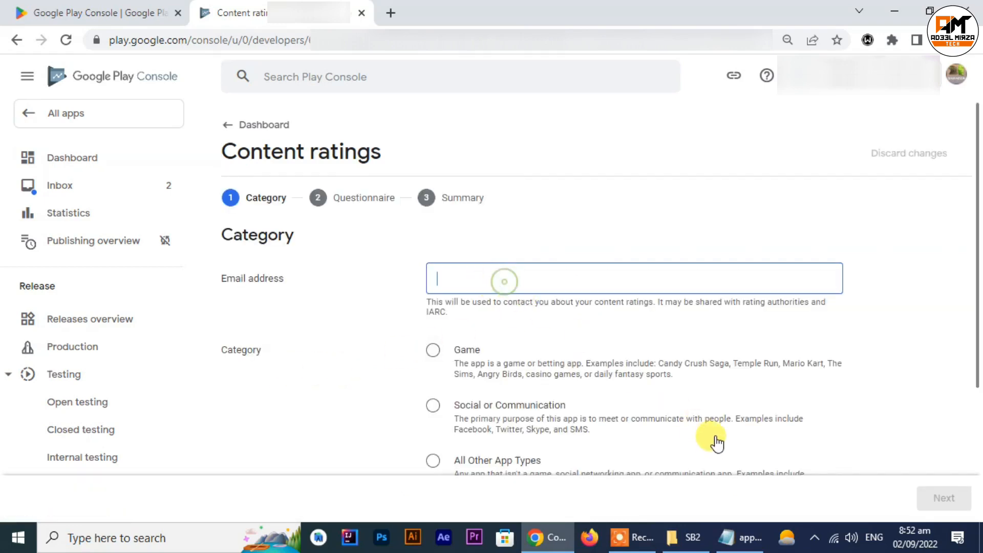
left_click(746, 537)
left_click_drag(287, 392, 170, 382)
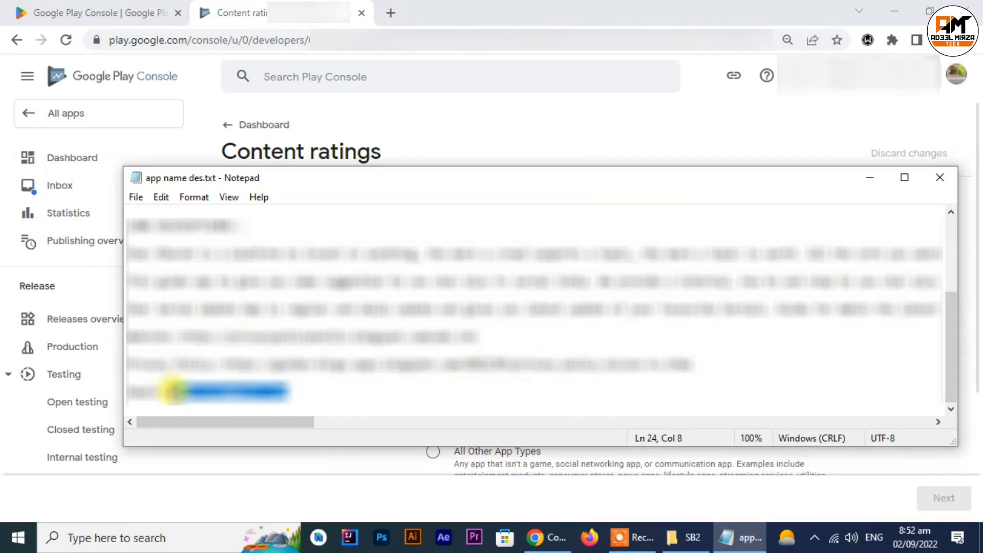
right_click(174, 392)
left_click(235, 204)
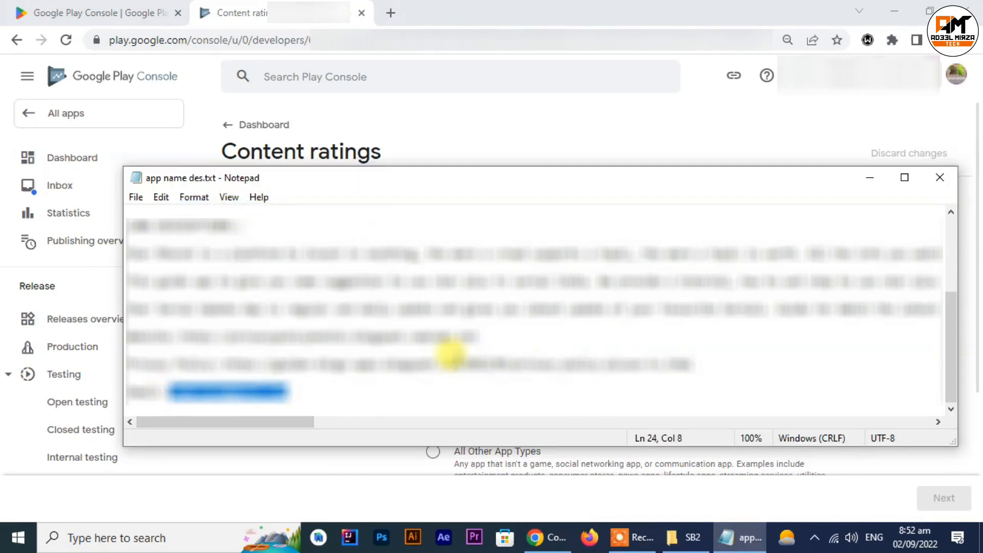
left_click(538, 532)
left_click(476, 276)
key("ctrl+v")
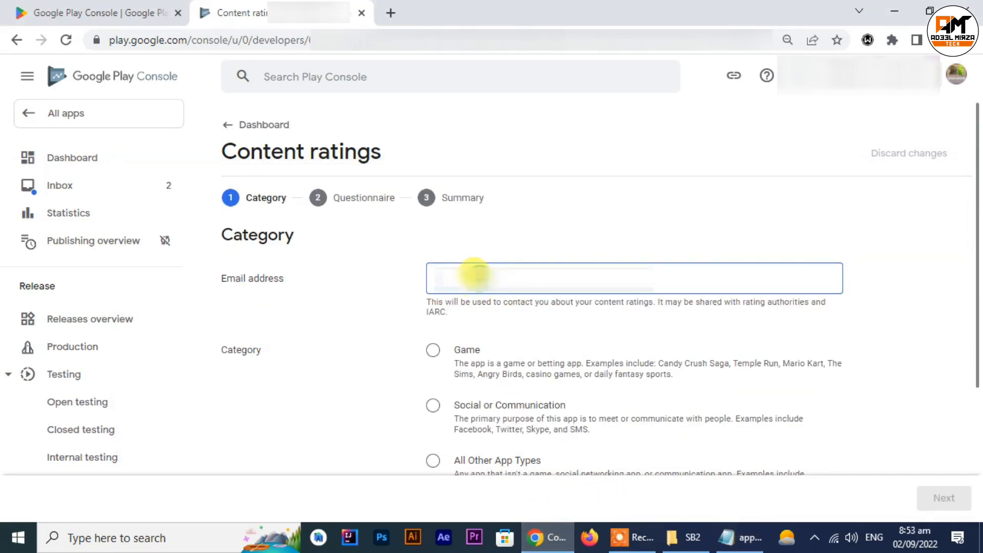
Step: Set the content rating category to All Other App Types and continue to the questionnaire
scroll(522, 292, "down", 2)
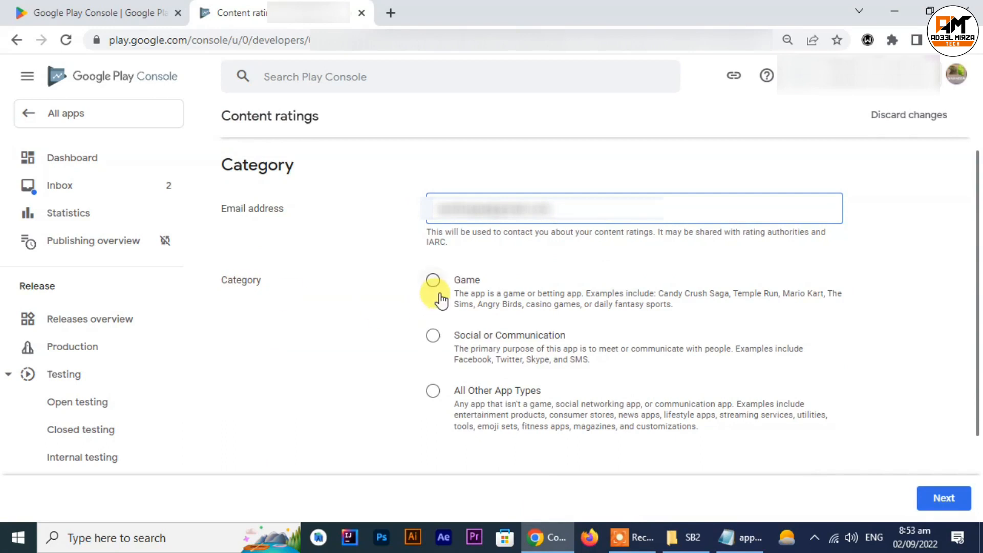
left_click(450, 400)
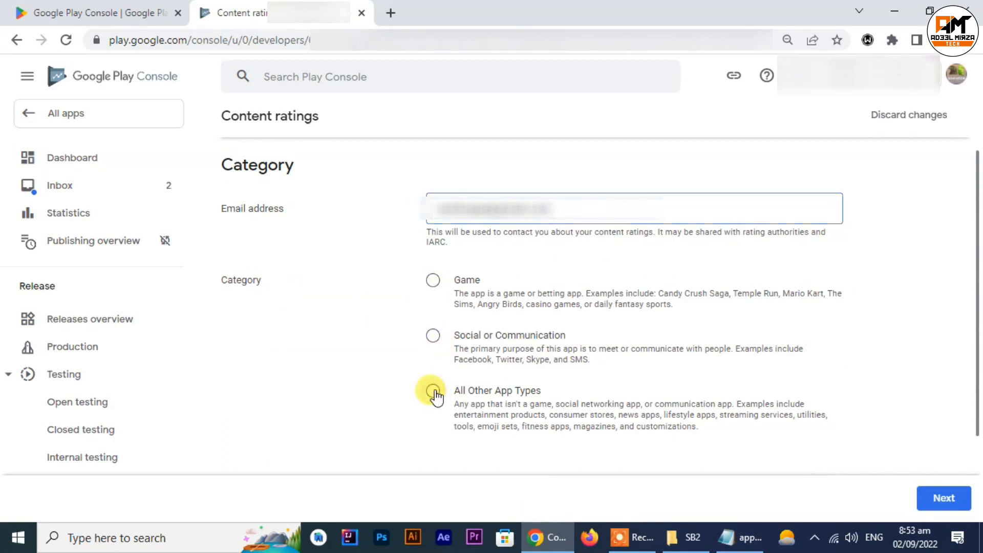
left_click(931, 500)
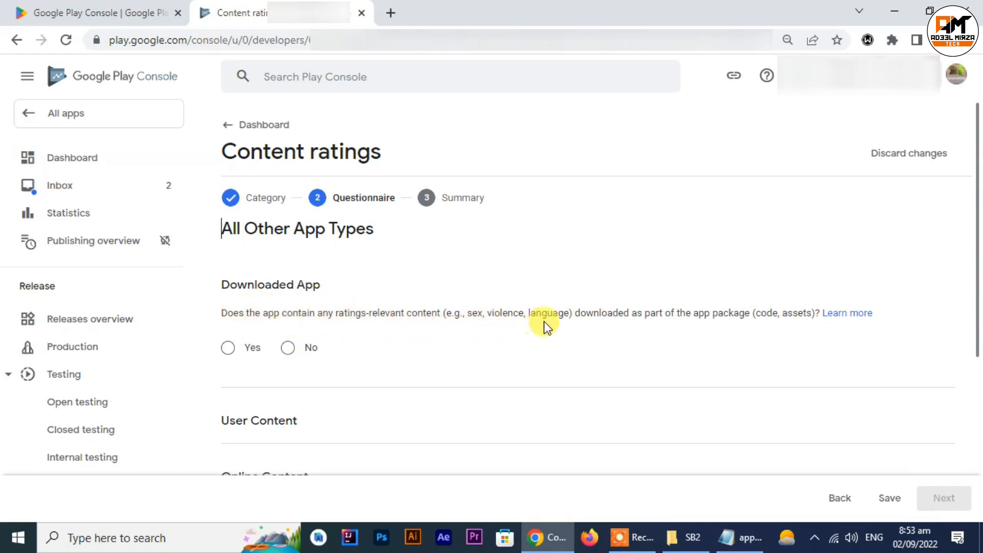
Step: Answer No to the Downloaded App, User Content, Online Content and age-restricted products or activities questions
left_click(288, 348)
scroll(310, 341, "down", 4)
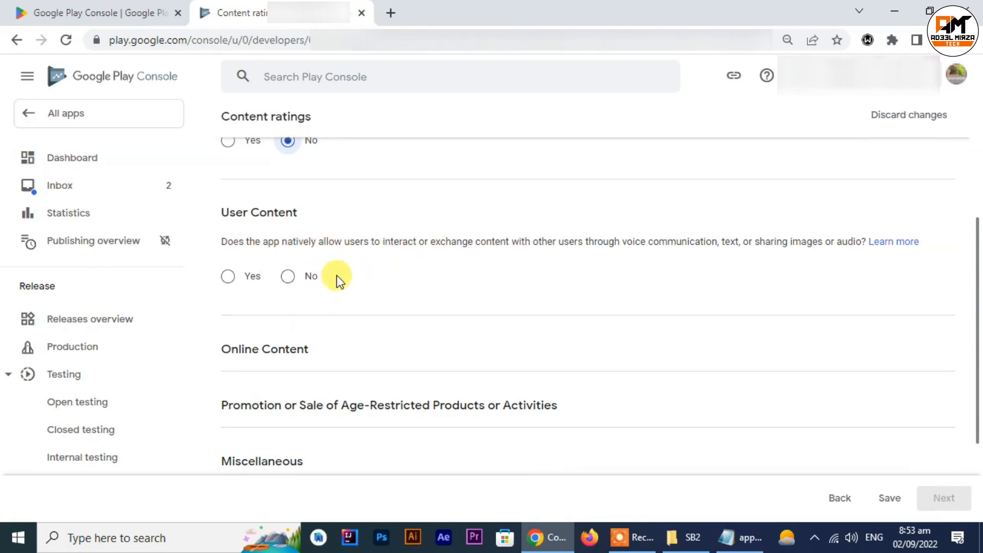
left_click(293, 278)
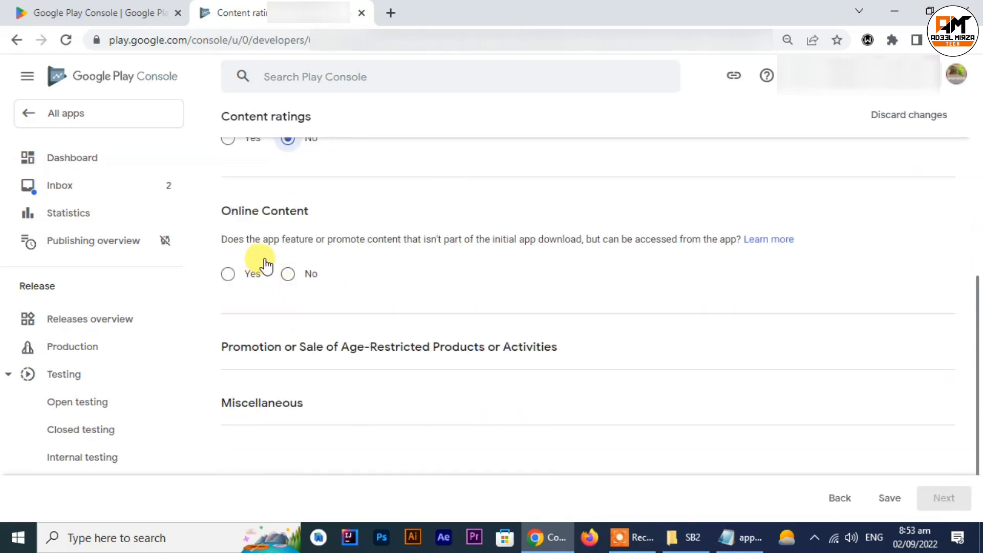
left_click(287, 273)
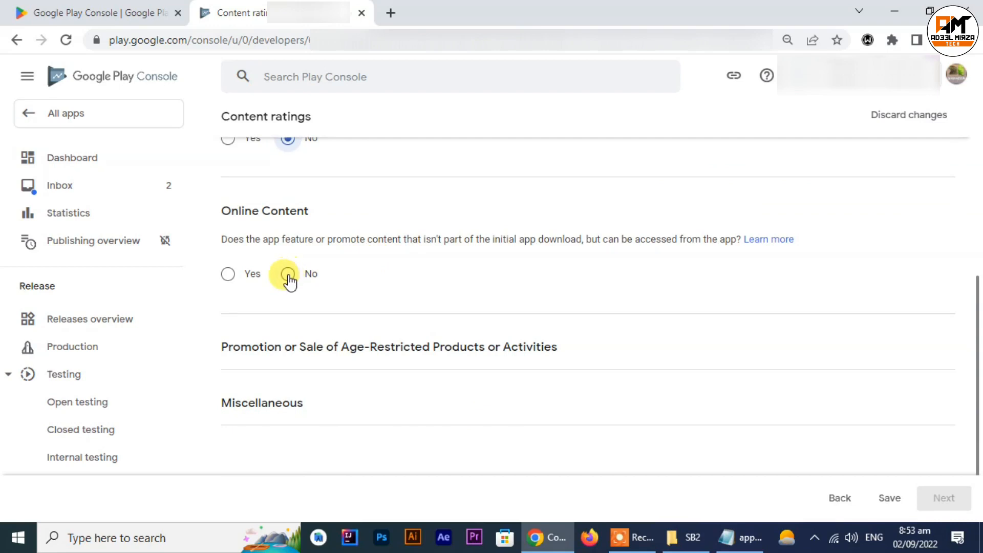
left_click(287, 340)
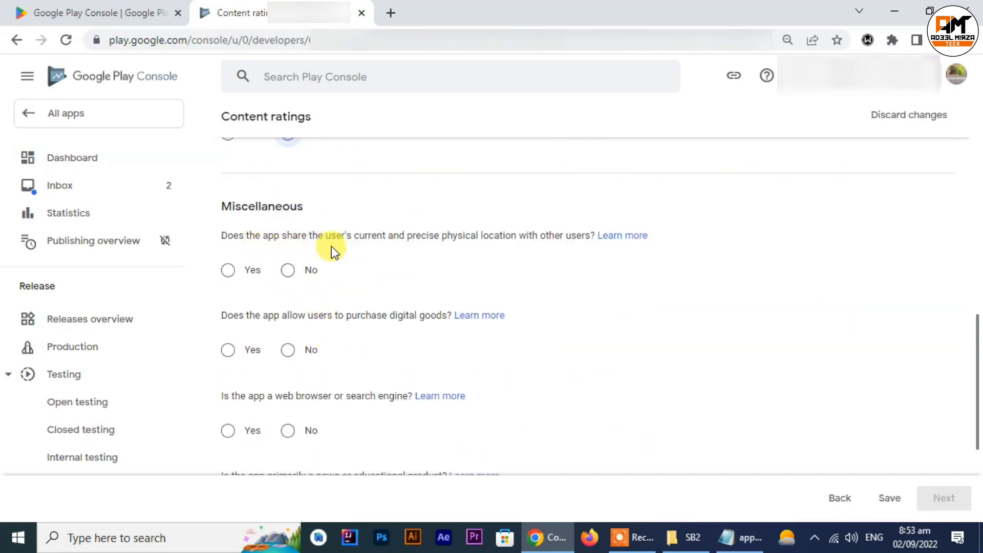
Step: Answer No to the Miscellaneous questions on location sharing, digital goods purchases, web browser or search engine, and news or educational product
left_click(289, 271)
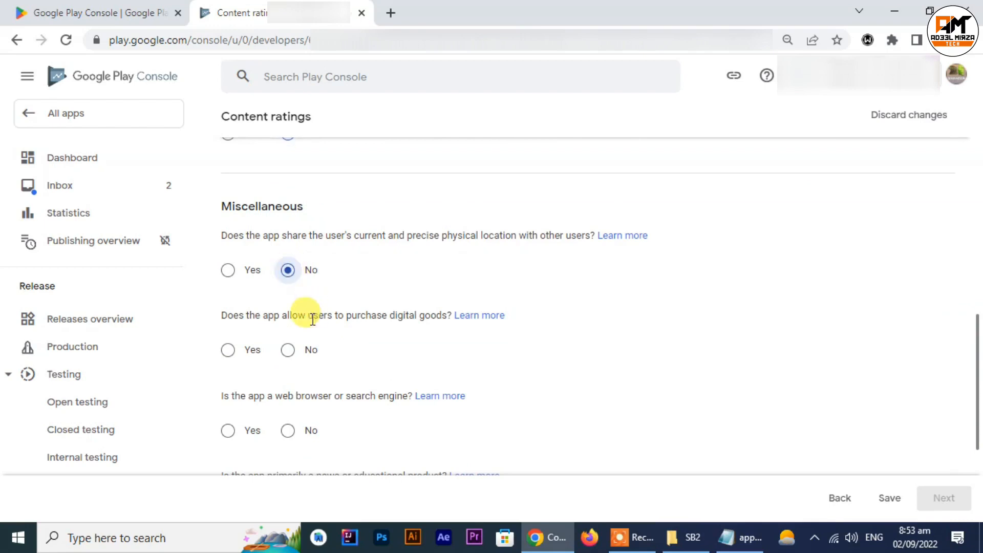
left_click(283, 349)
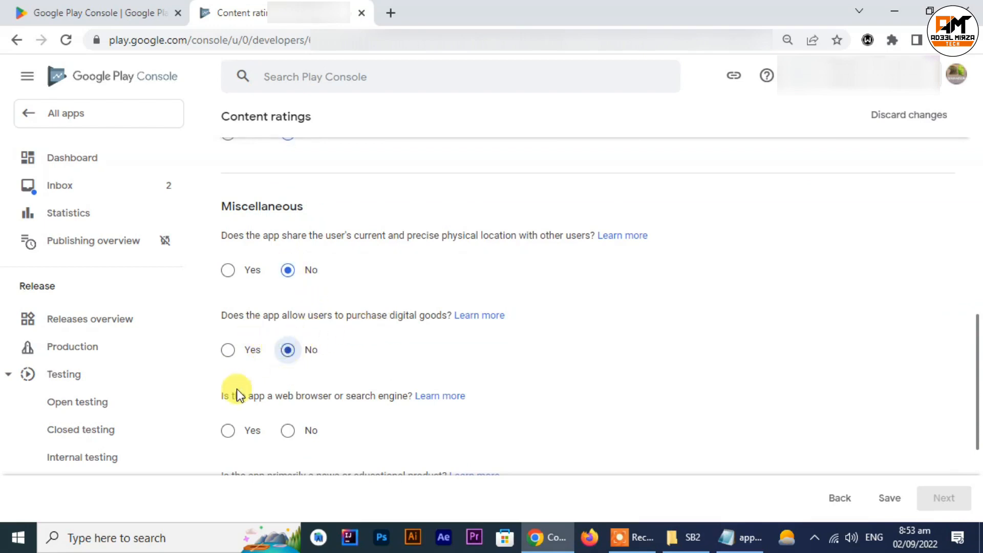
left_click(279, 432)
scroll(287, 425, "down", 3)
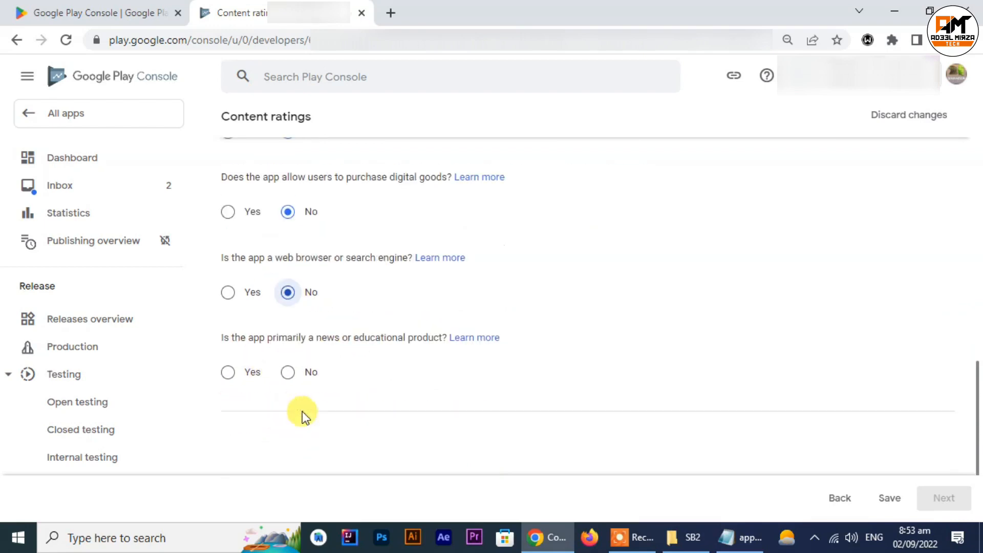
left_click(286, 373)
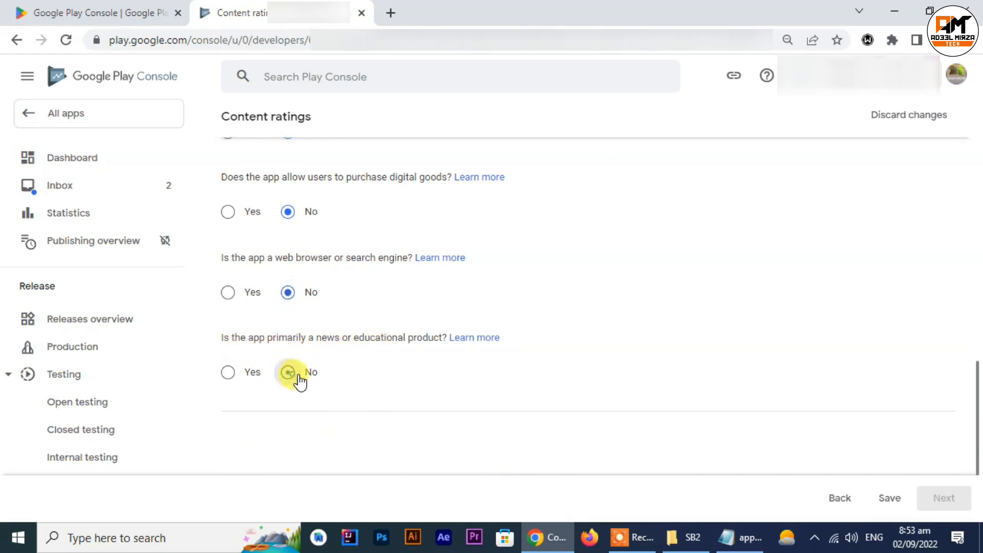
Step: Save the completed content rating questionnaire, continue to the ratings summary and submit it
left_click(891, 498)
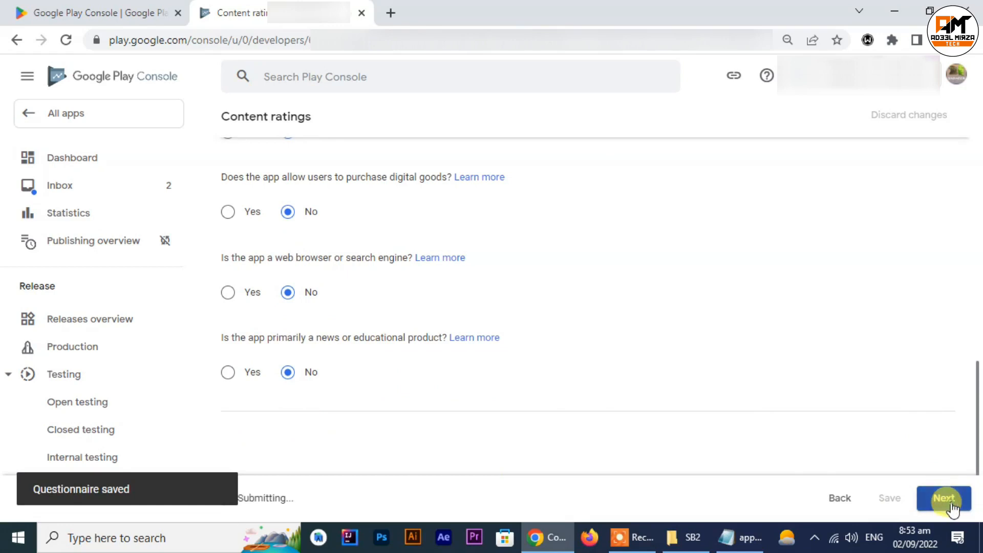
left_click(951, 501)
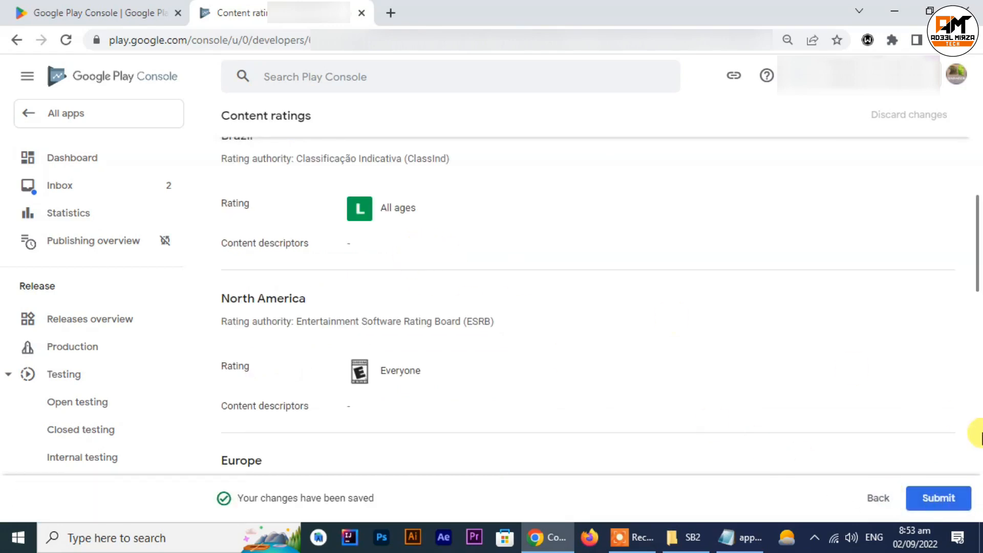
left_click(942, 496)
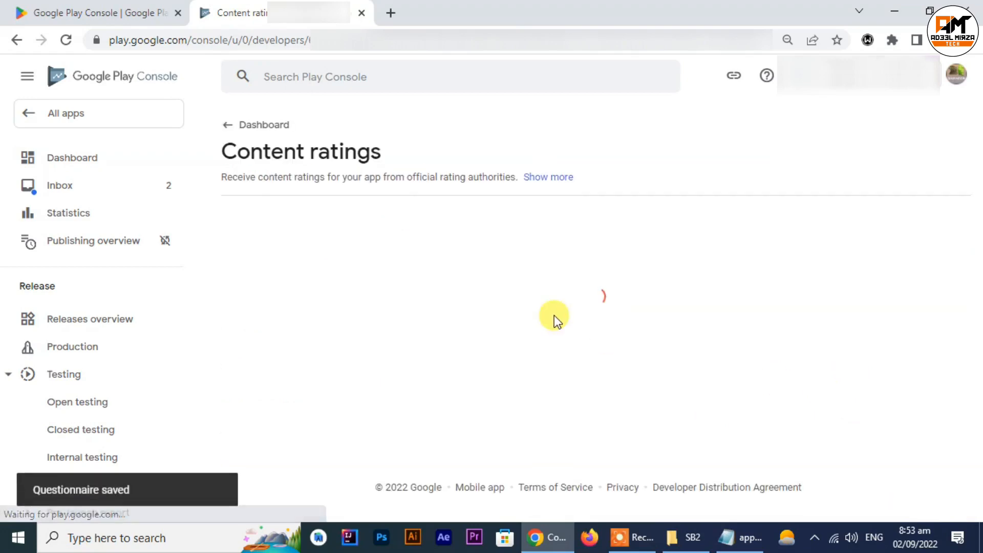
Step: Return to the dashboard's setup tasks and open the Target audience task
left_click(229, 128)
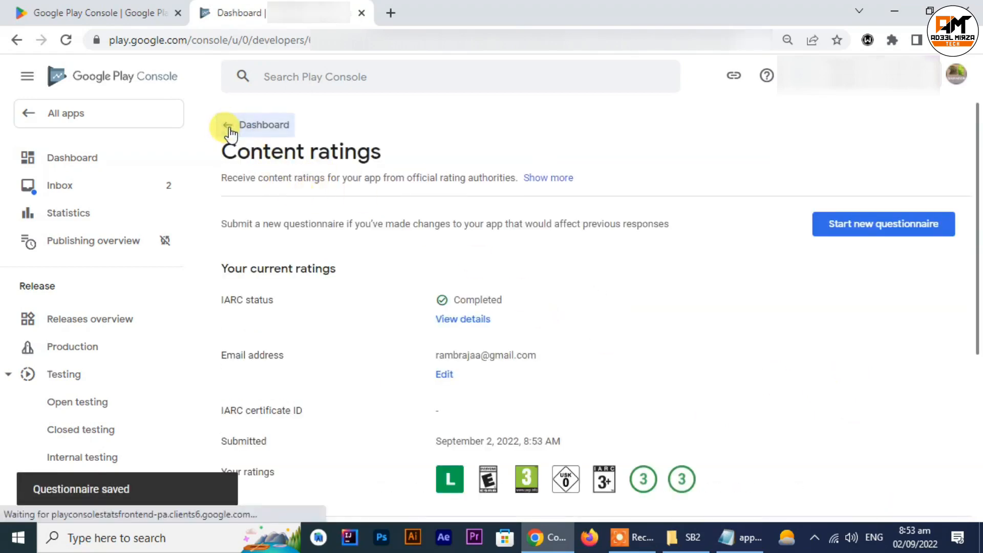
scroll(527, 296, "down", 8)
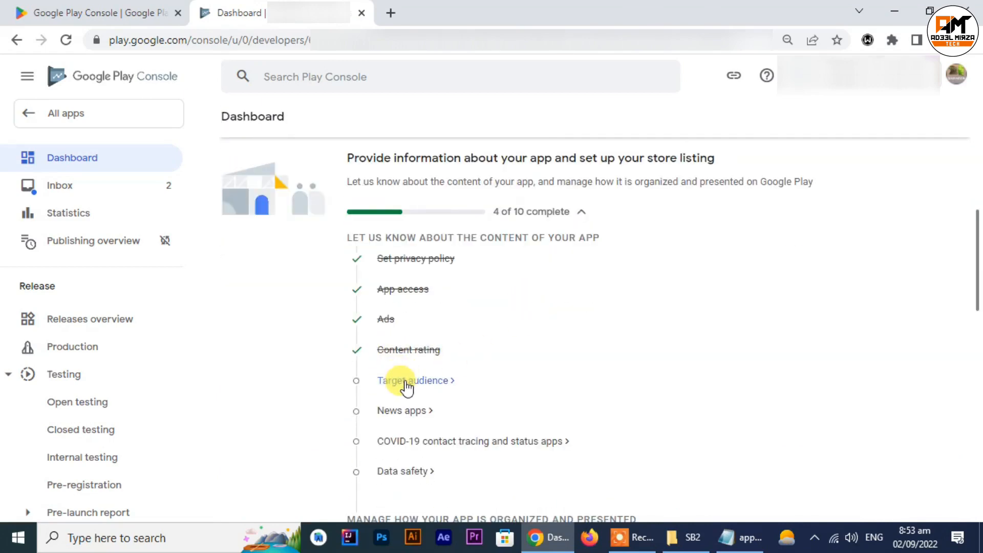
left_click(407, 387)
scroll(589, 347, "down", 1)
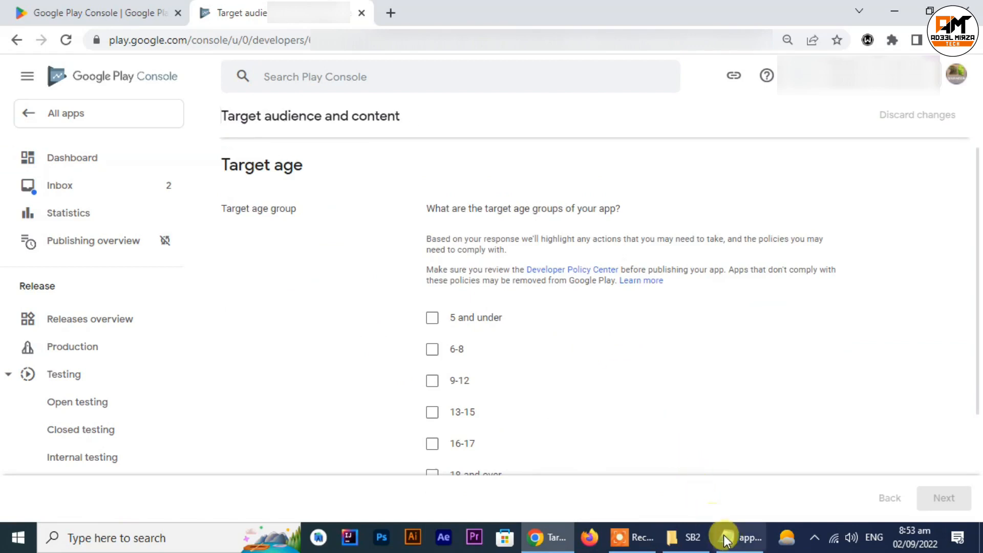
Step: Check the target entry in the Notepad details file, set the target age group to 18 and over in Chrome and continue
left_click(726, 539)
scroll(225, 281, "up", 5)
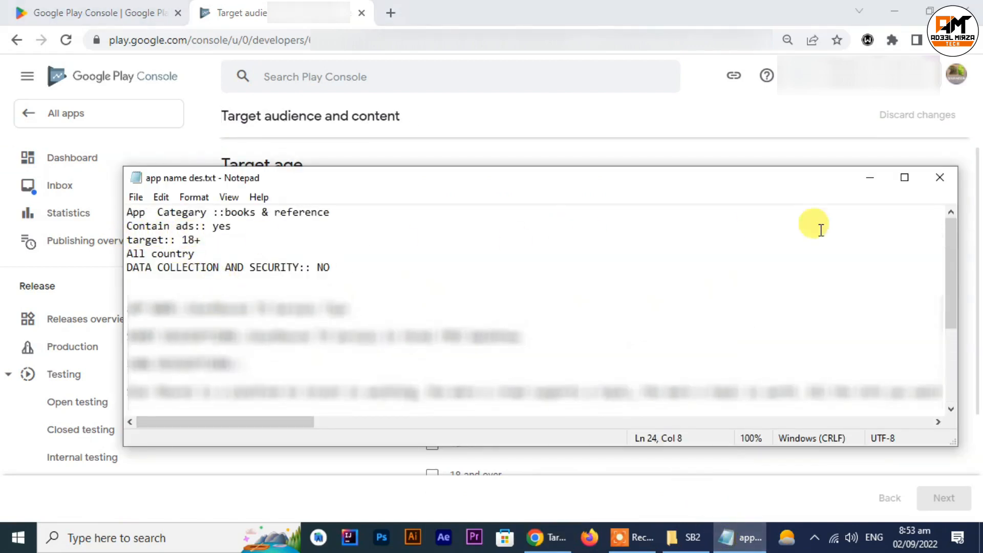
left_click(868, 177)
scroll(467, 374, "down", 3)
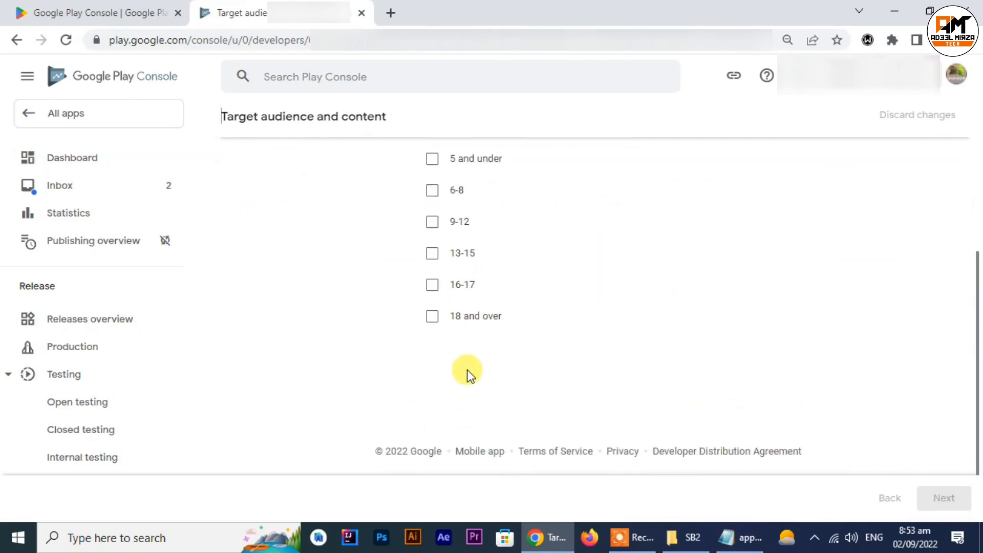
left_click(433, 317)
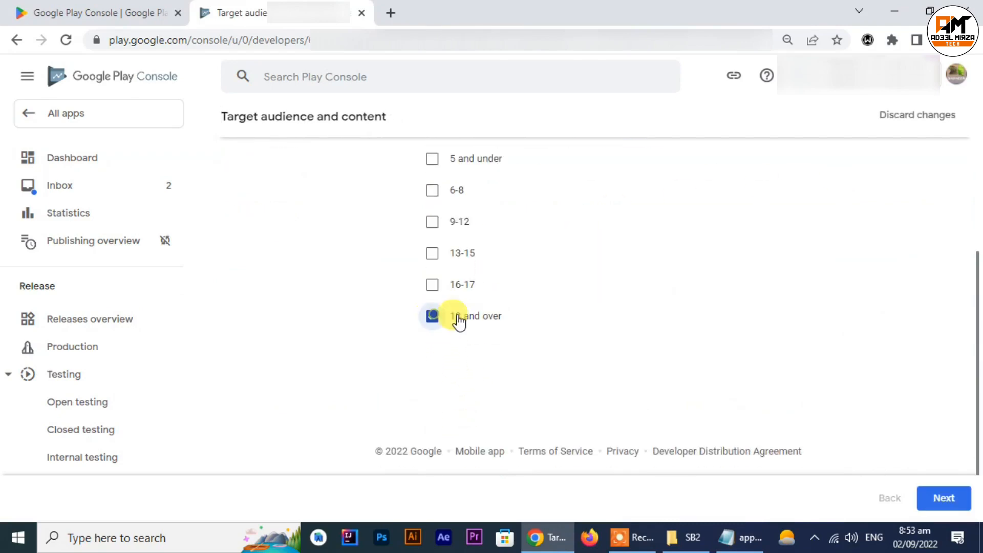
left_click(936, 499)
Step: Answer No to whether the store listing could unintentionally appeal to children and save the target audience declaration
scroll(461, 365, "down", 3)
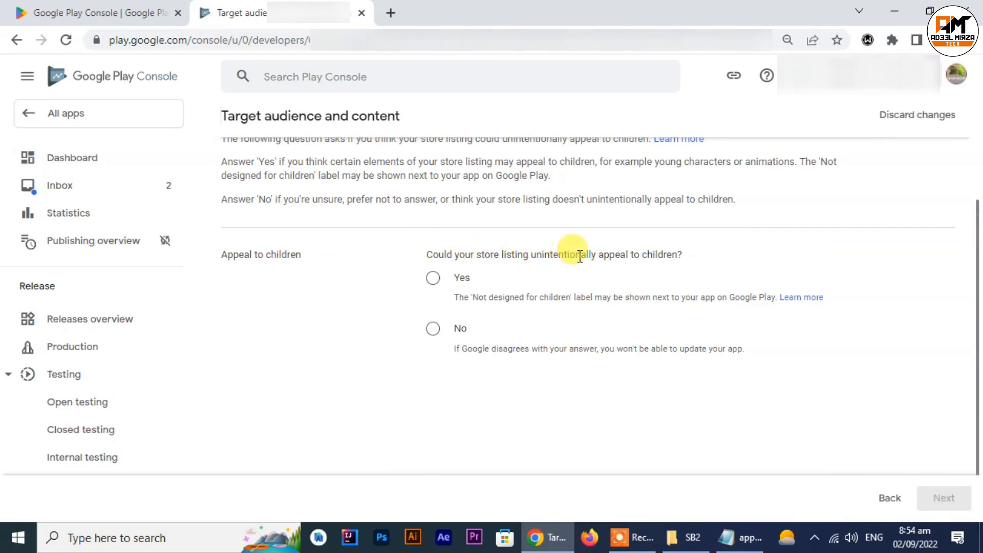
left_click(432, 328)
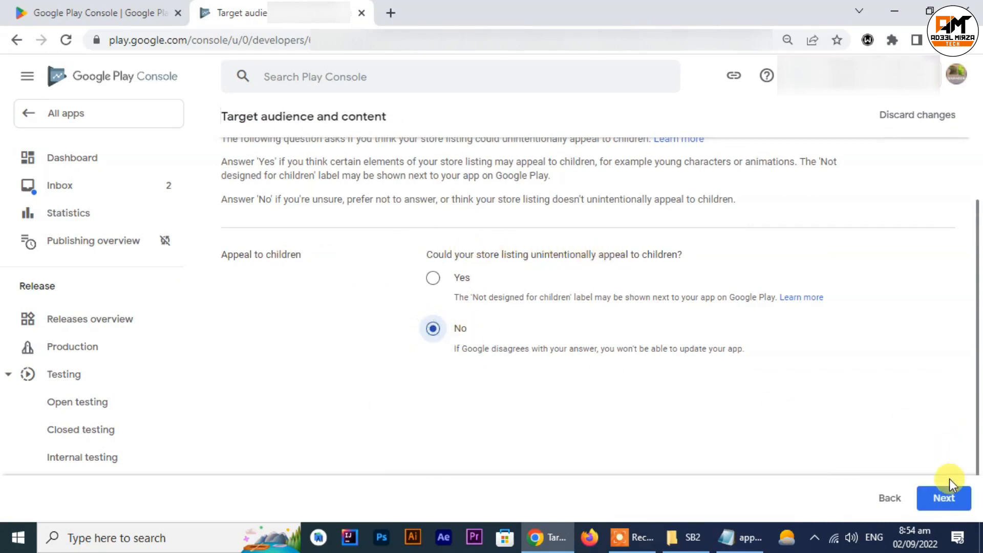
left_click(943, 498)
left_click(944, 499)
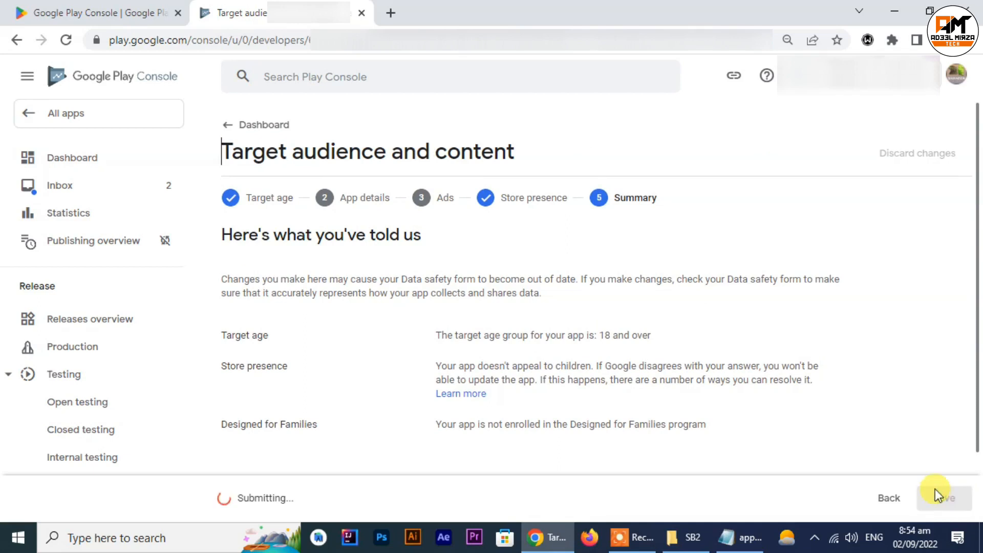
Step: Open the News apps task from the dashboard, declare that the app is not a news app and save
left_click(227, 126)
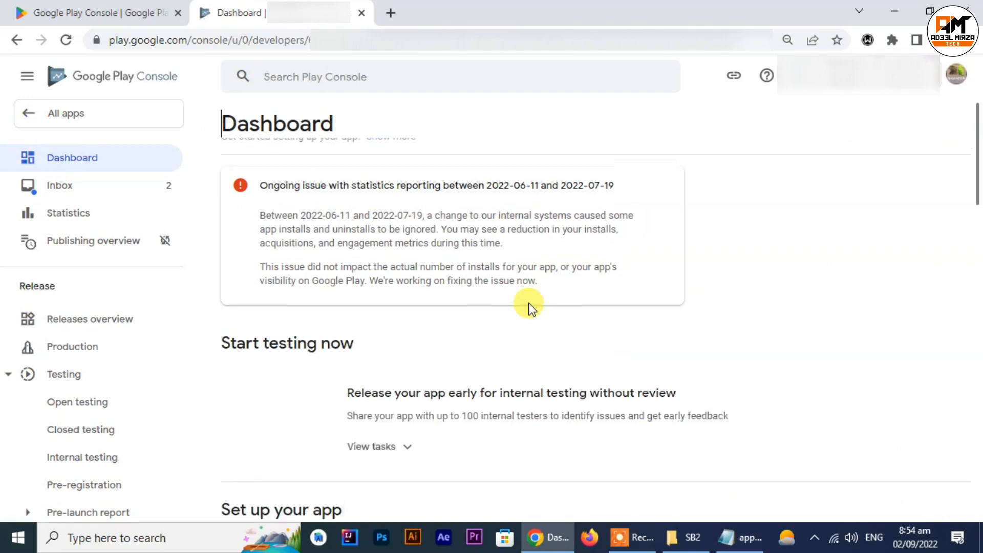
scroll(528, 303, "down", 10)
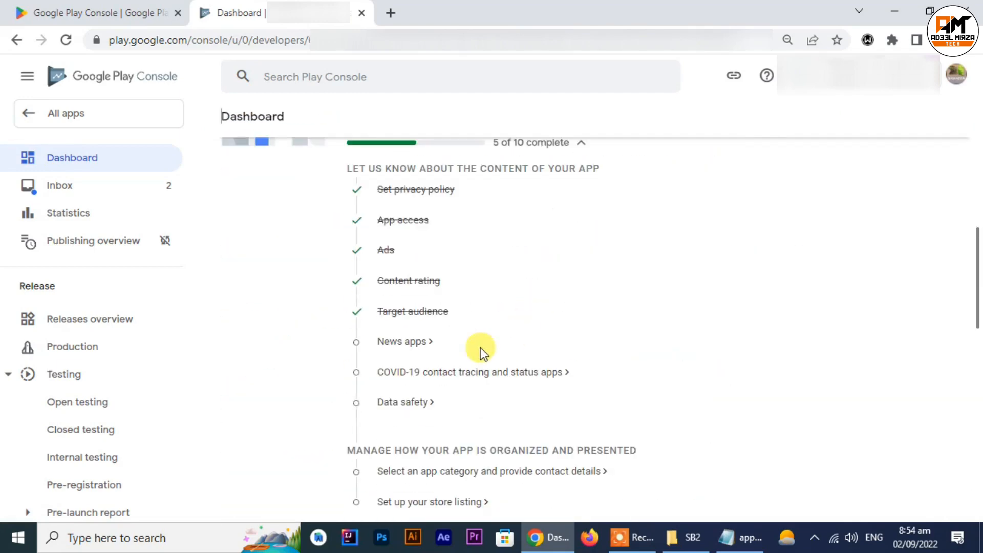
left_click(395, 348)
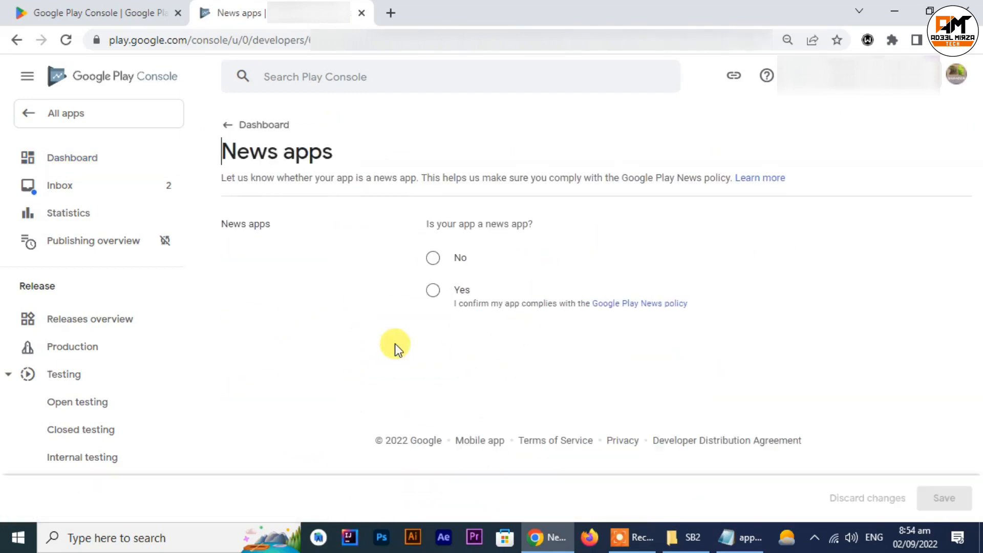
left_click(432, 258)
left_click(941, 505)
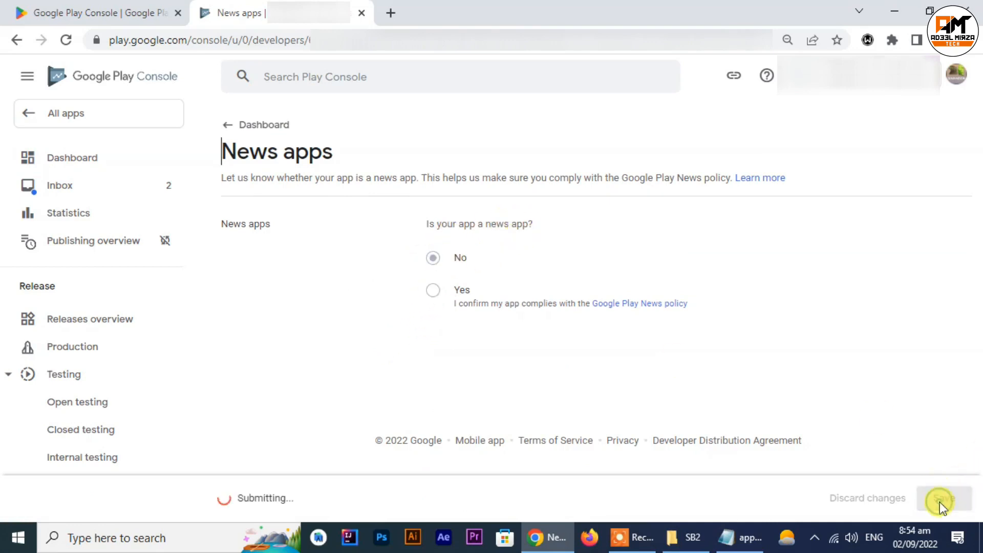
Step: Open the COVID-19 task from the dashboard, declare the app is not a publicly available COVID-19 contact tracing or status app, and save
left_click(226, 128)
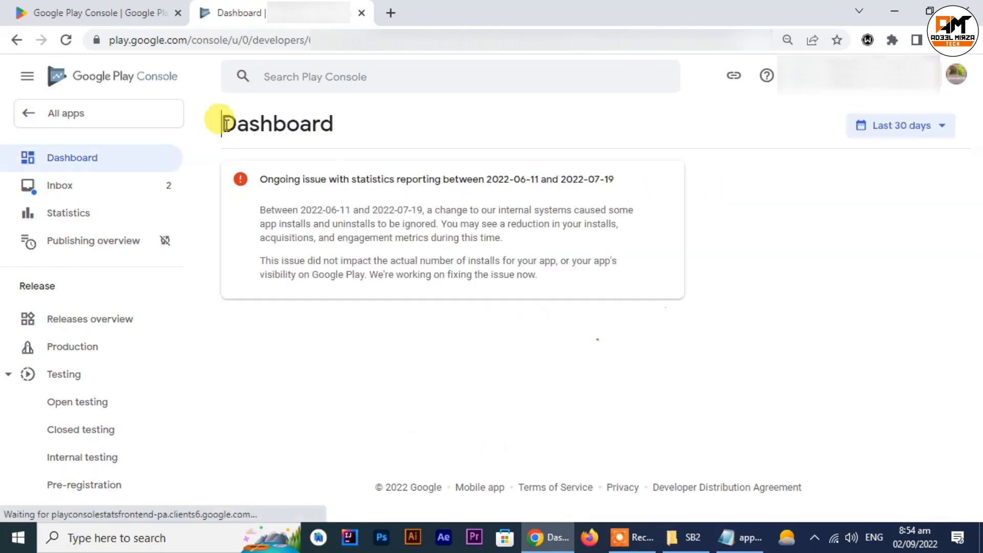
scroll(471, 333, "down", 5)
scroll(483, 351, "down", 4)
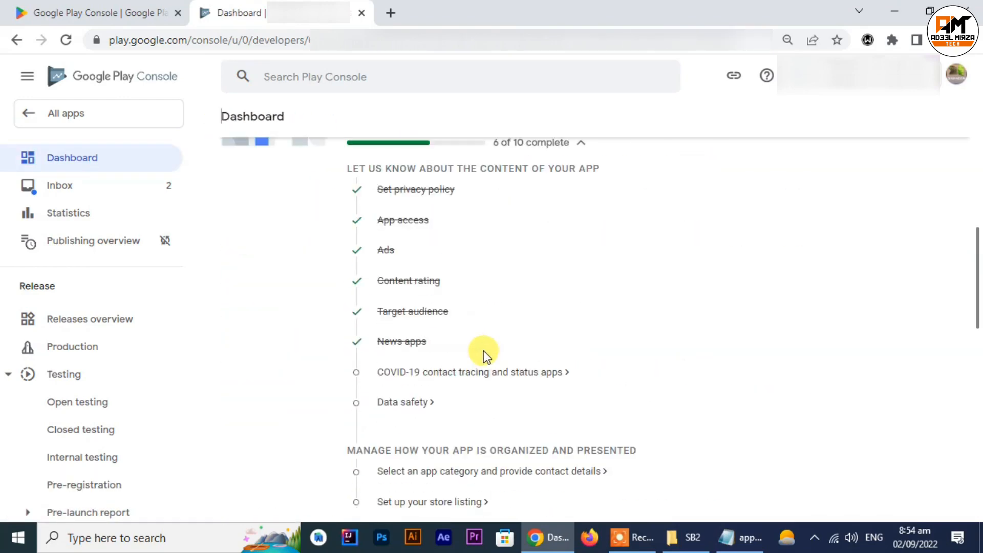
left_click(459, 378)
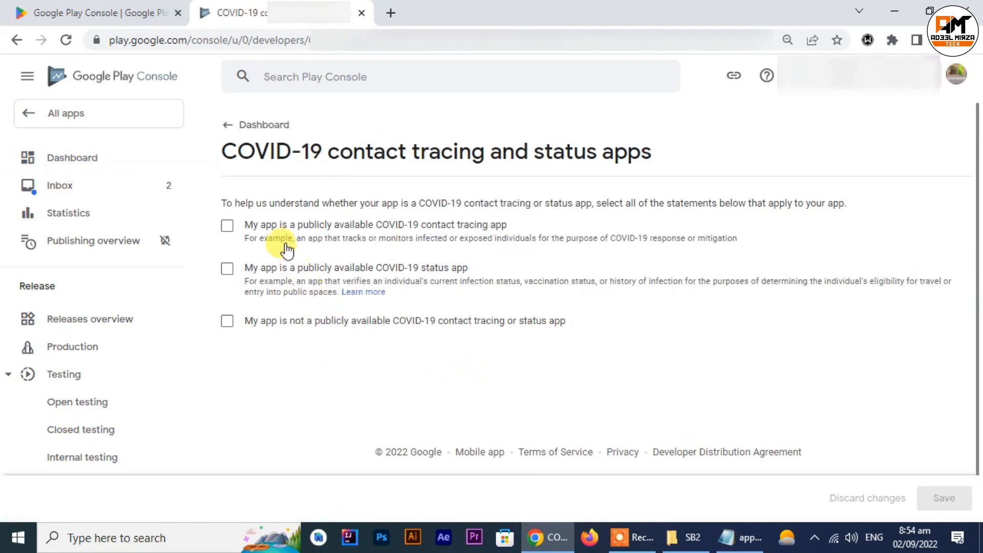
left_click(242, 326)
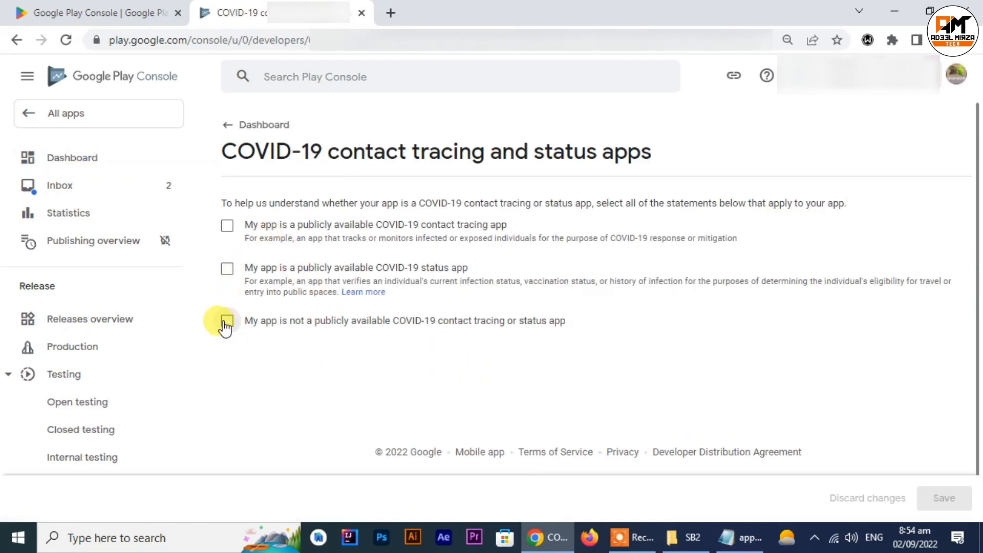
left_click(932, 507)
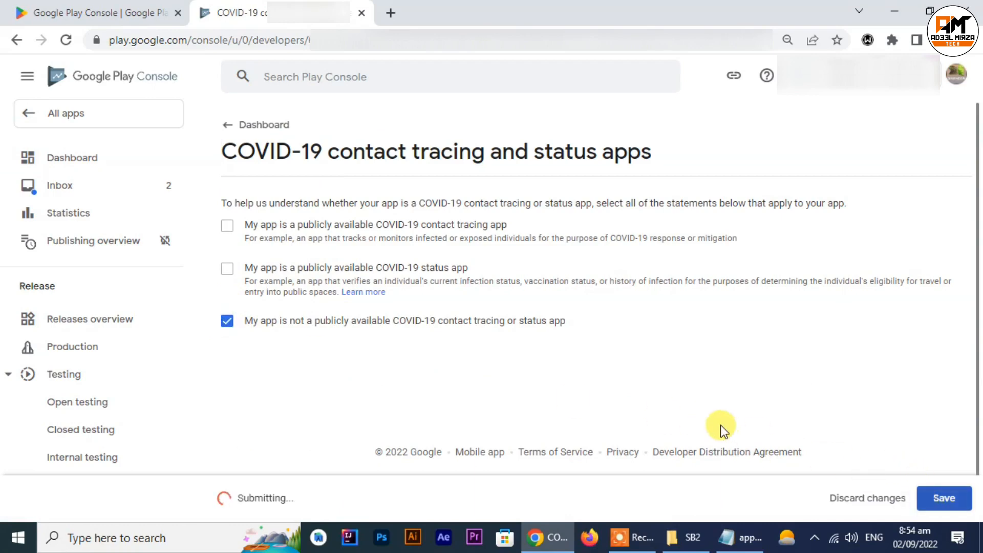
Step: Open the Data safety task from the dashboard and proceed past its overview to Data collection and security
left_click(226, 128)
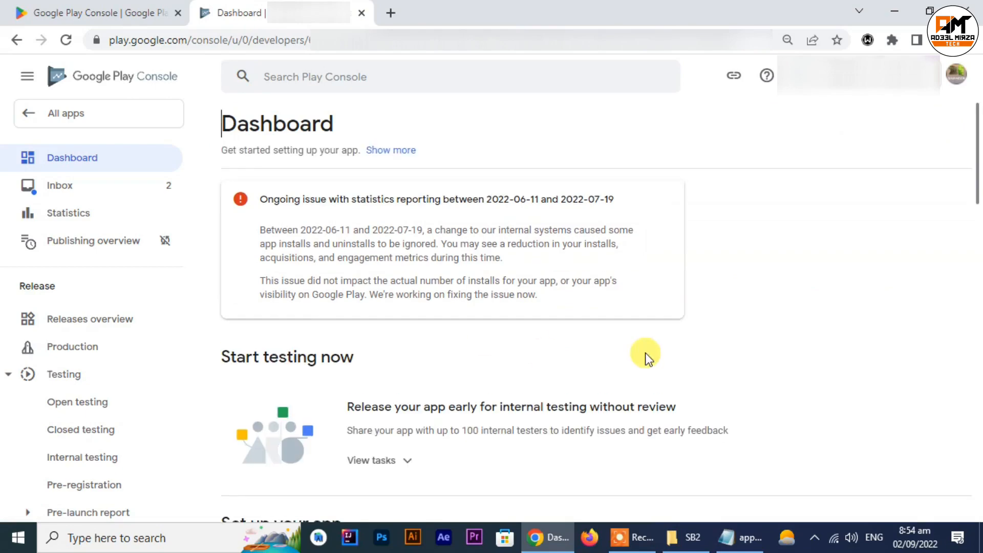
scroll(581, 351, "down", 10)
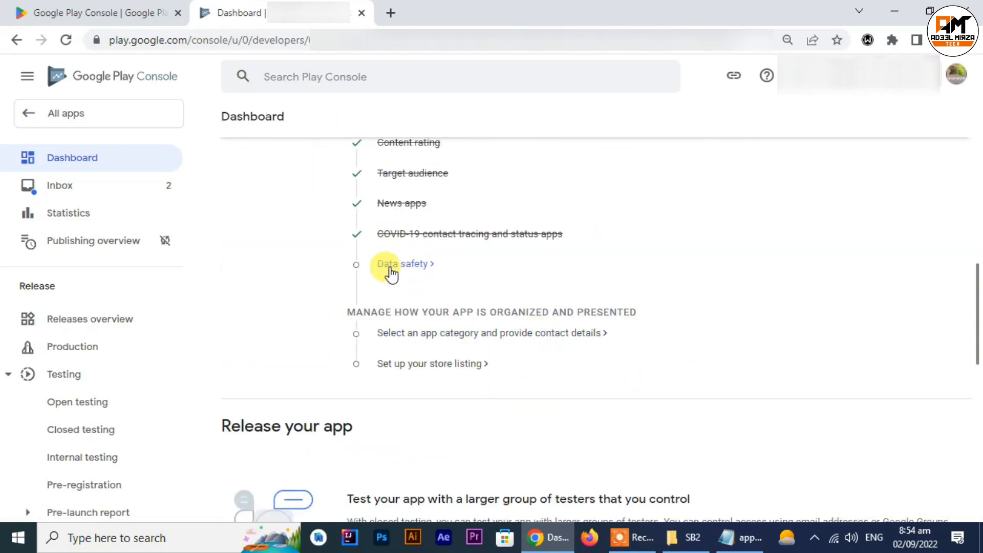
left_click(392, 269)
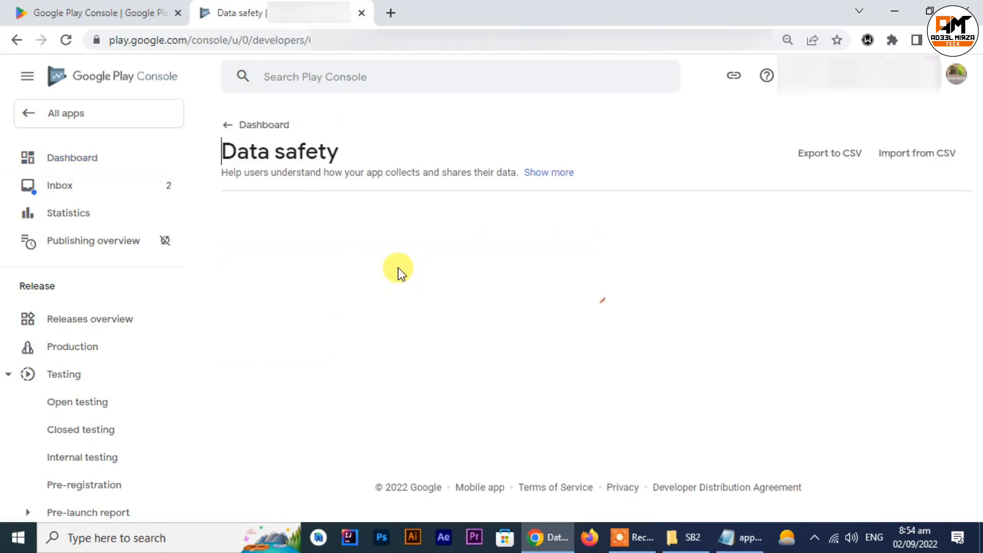
scroll(962, 497, "down", 4)
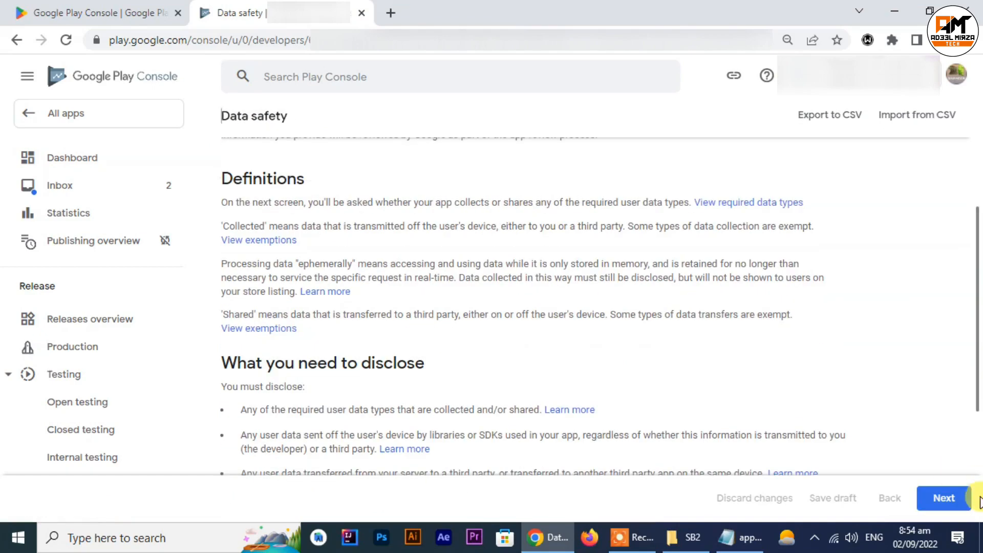
left_click(944, 498)
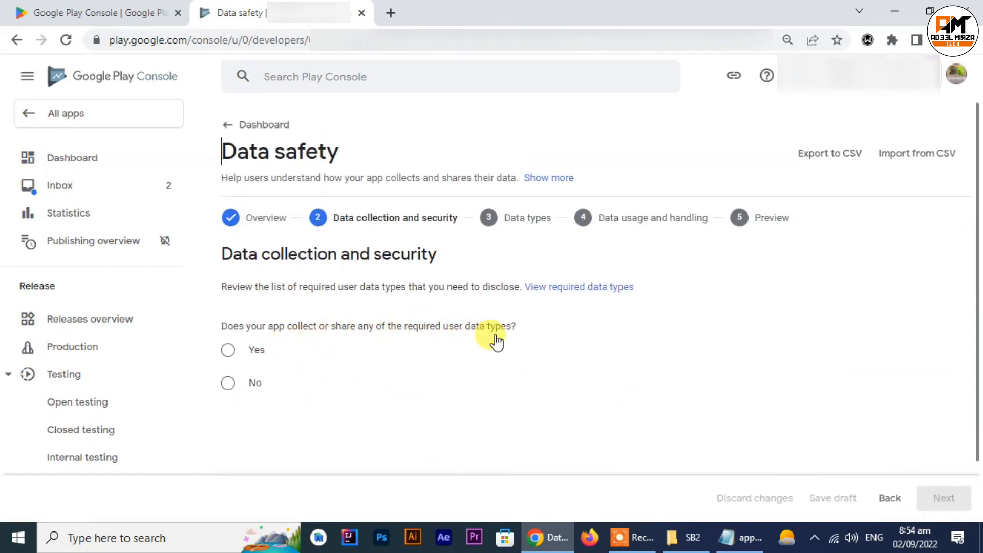
Step: Answer No to collecting or sharing required user data types, continue to the preview and submit the data safety form
left_click(236, 387)
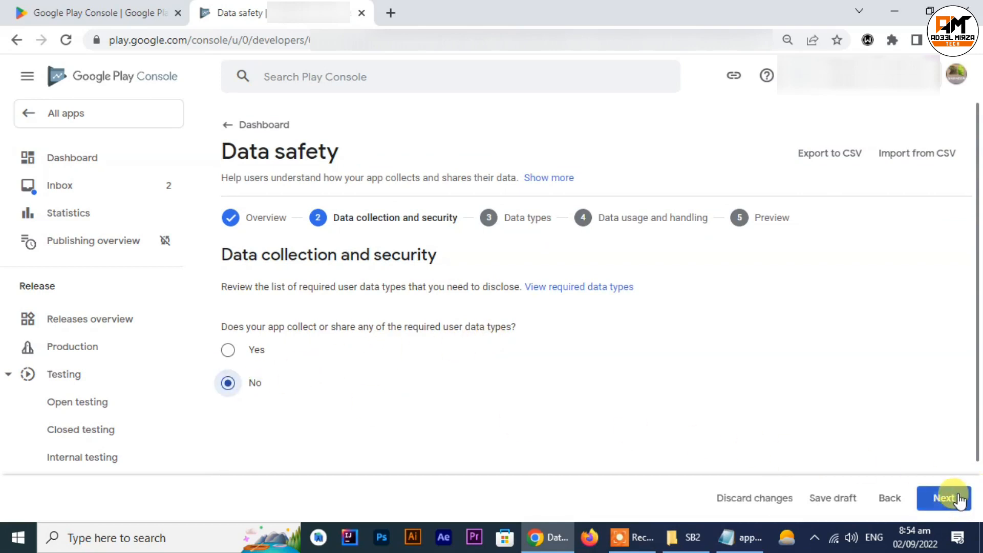
left_click(946, 497)
left_click(953, 499)
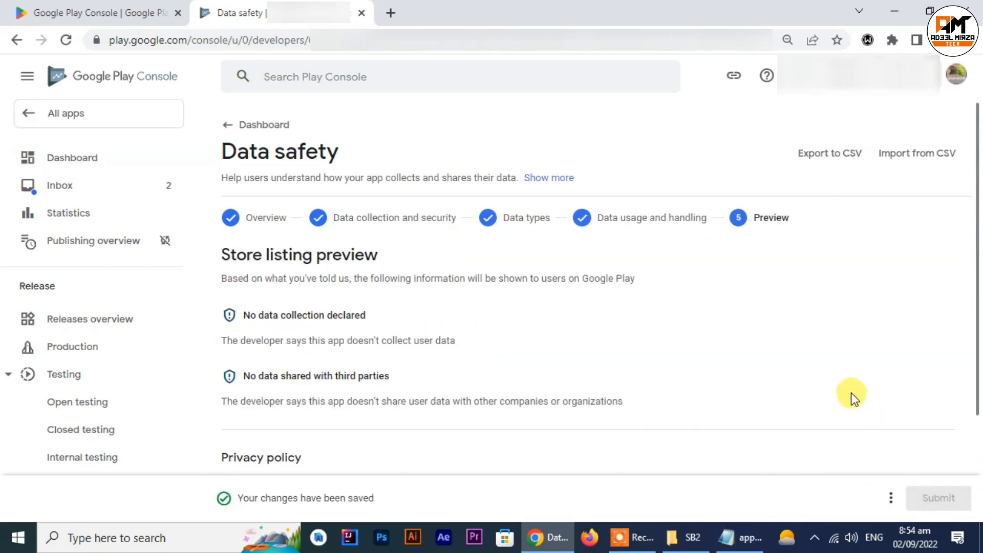
Step: Open the app category and contact details task from the dashboard and set the category to Books & Reference, as in the details file
left_click(225, 131)
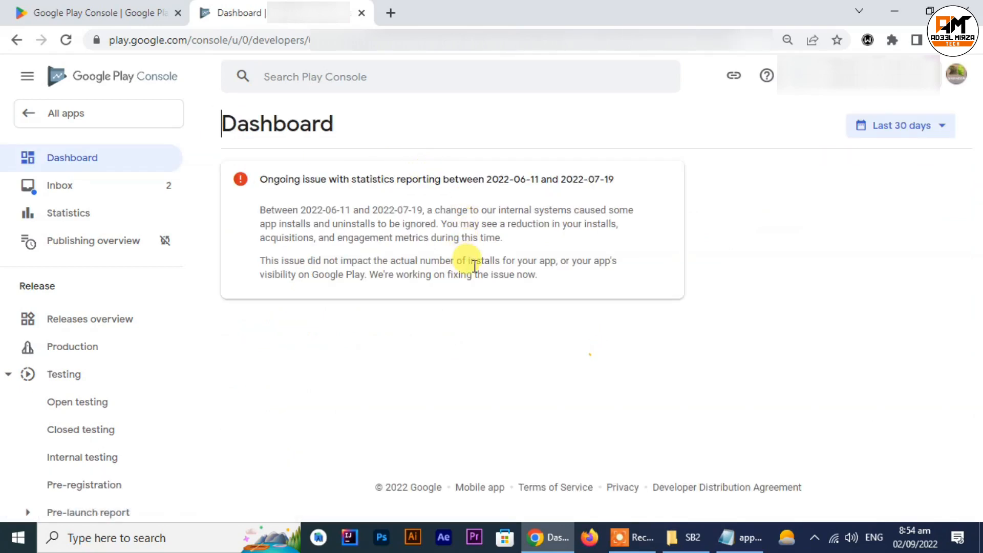
scroll(474, 266, "down", 9)
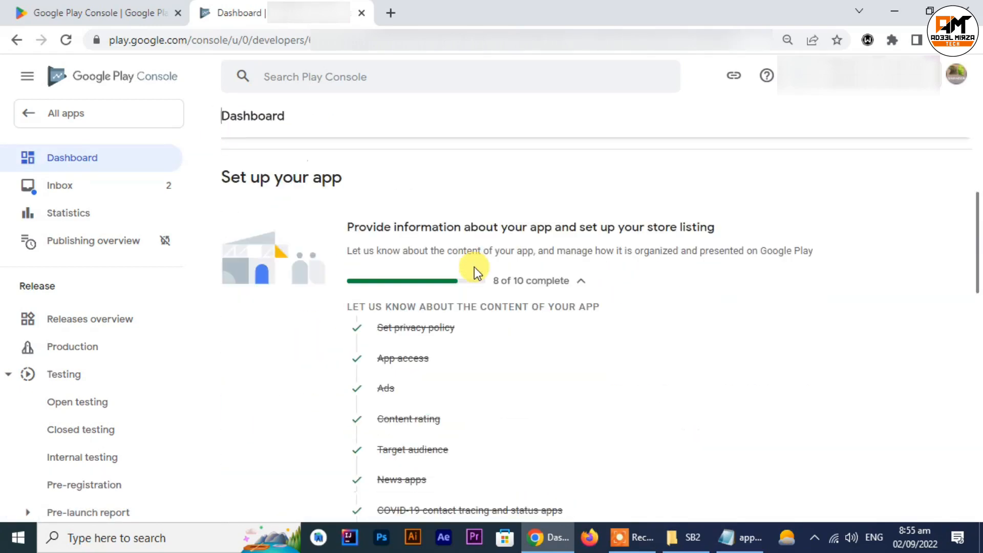
scroll(461, 409, "down", 3)
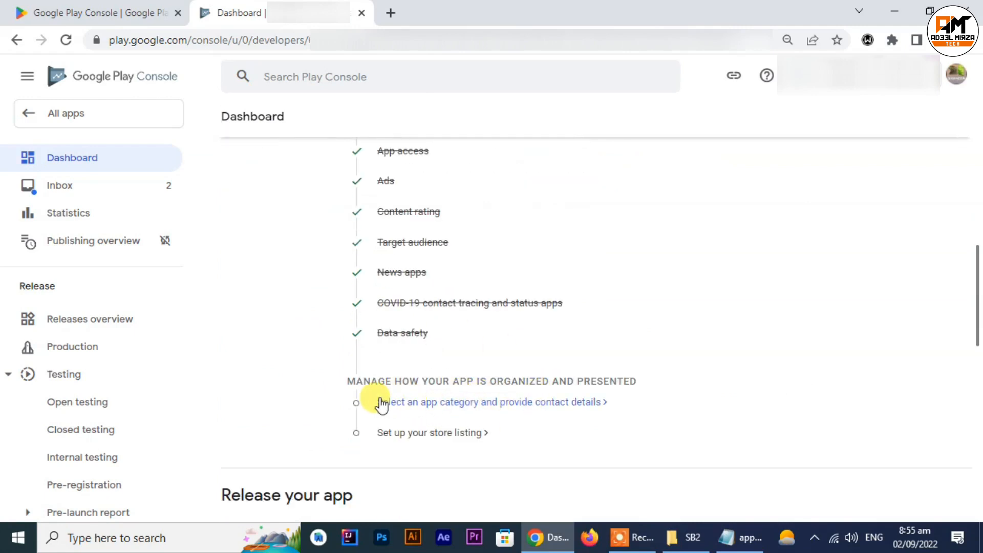
left_click(455, 407)
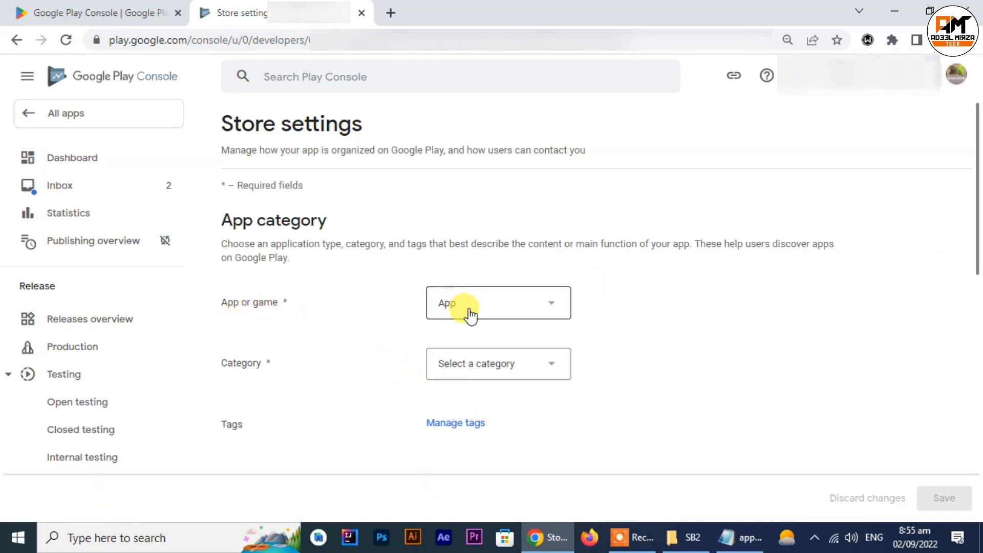
left_click(738, 548)
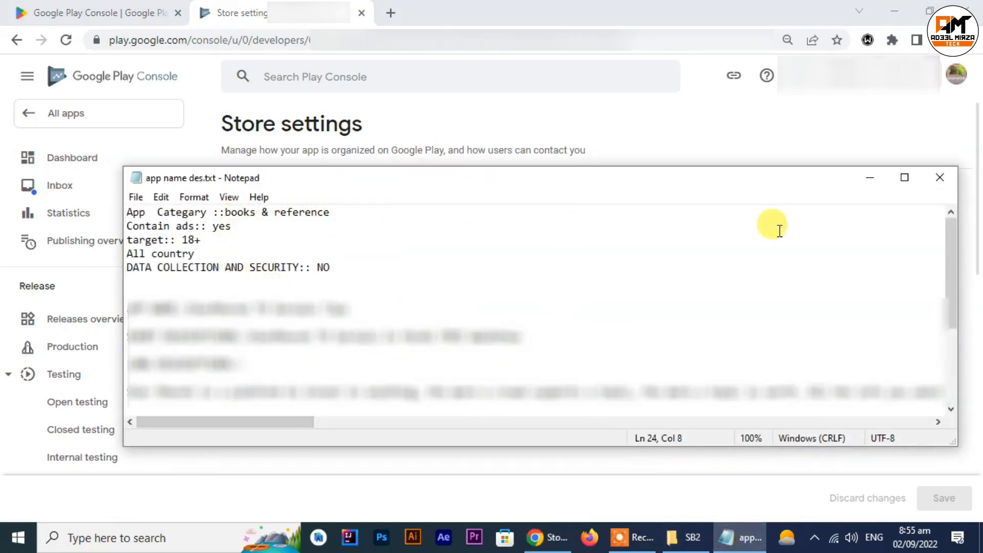
left_click(880, 179)
left_click(547, 363)
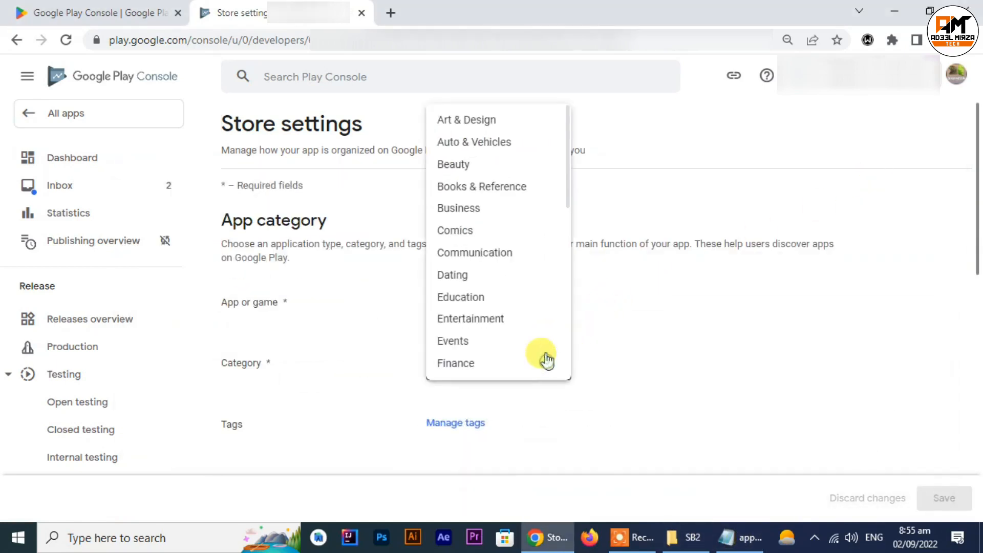
left_click(520, 190)
Step: Copy the contact e-mail from the app name des.txt file into the store listing's Email address field
scroll(501, 306, "down", 4)
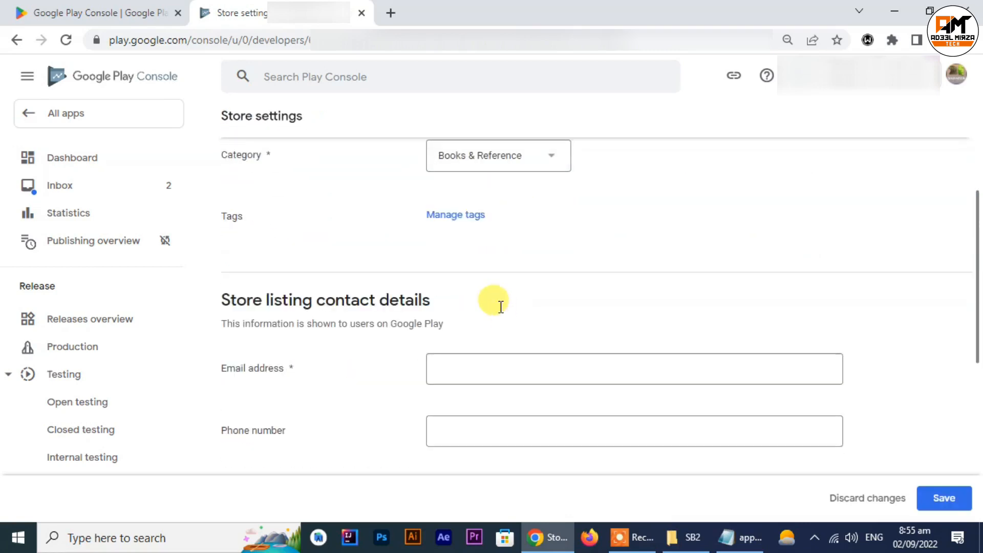
scroll(501, 306, "down", 1)
left_click(562, 287)
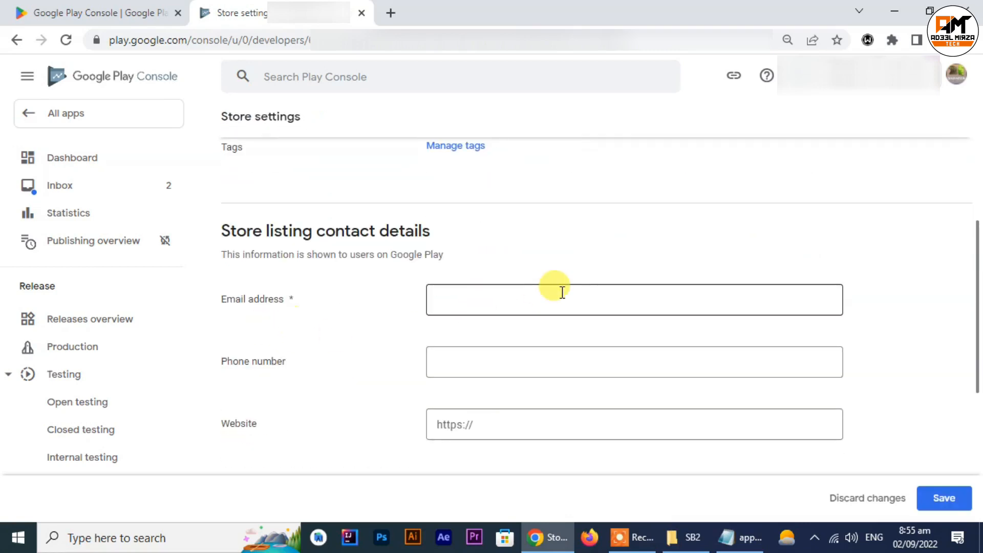
left_click(736, 535)
scroll(340, 336, "down", 3)
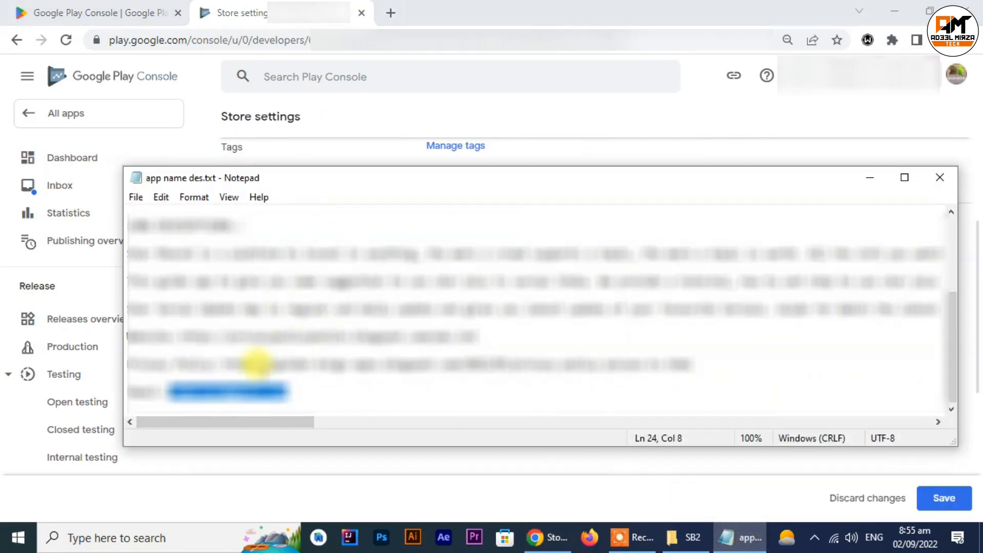
right_click(250, 394)
left_click(318, 208)
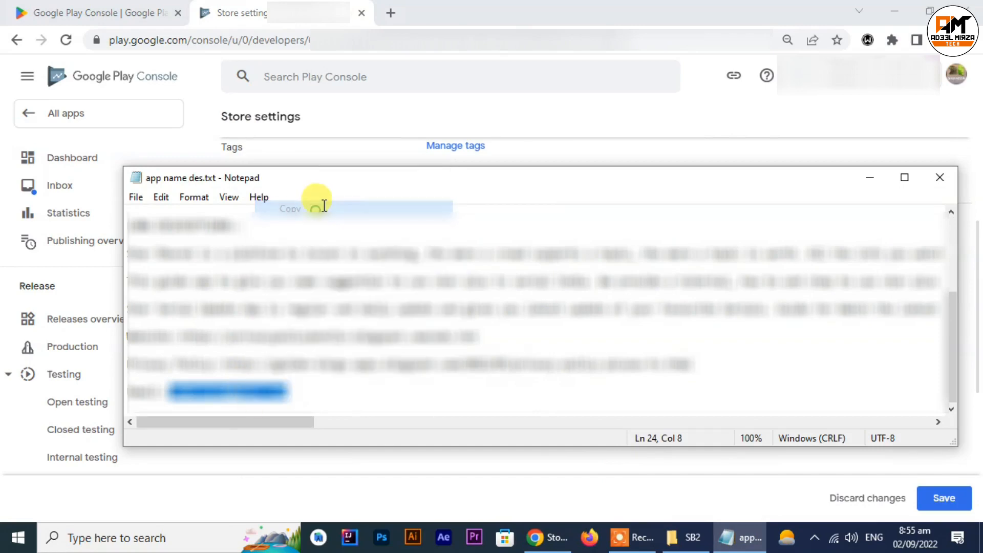
left_click(865, 174)
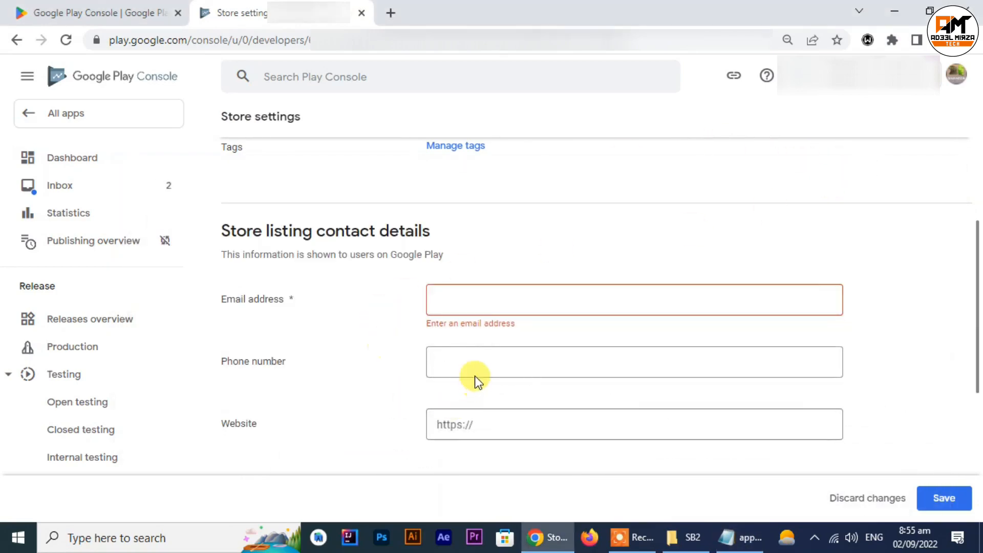
key("ctrl+v")
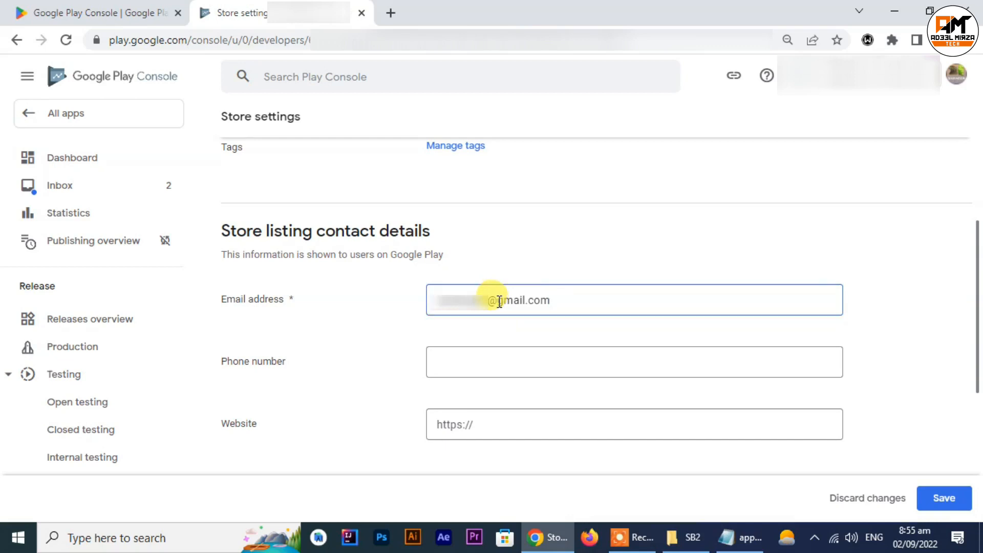
left_click(458, 361)
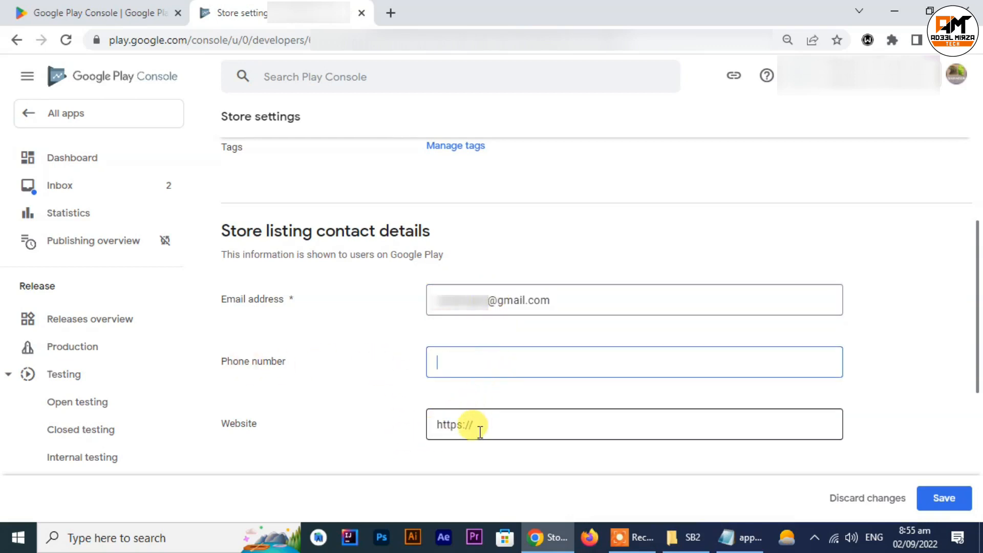
left_click(466, 425)
left_click(732, 536)
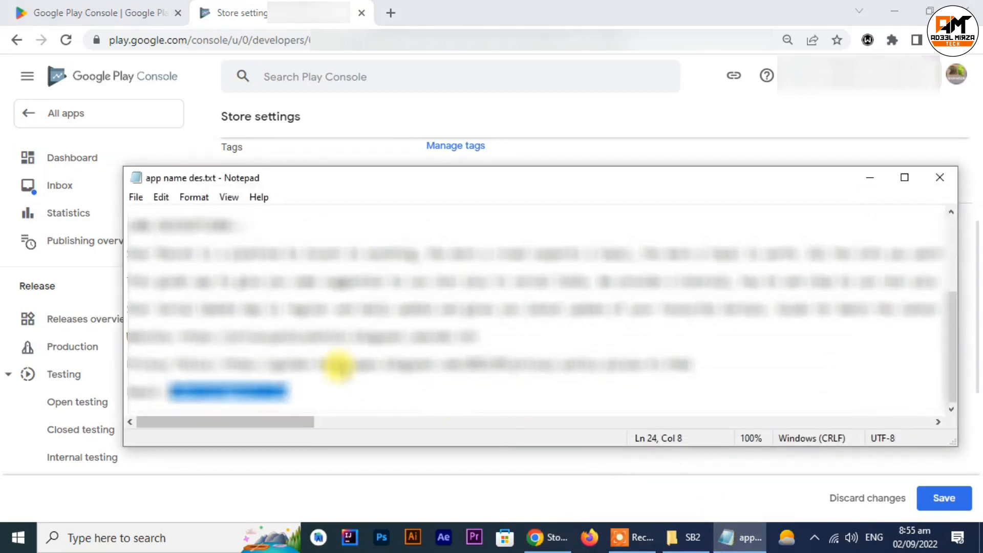
left_click_drag(480, 335, 169, 329)
right_click(176, 330)
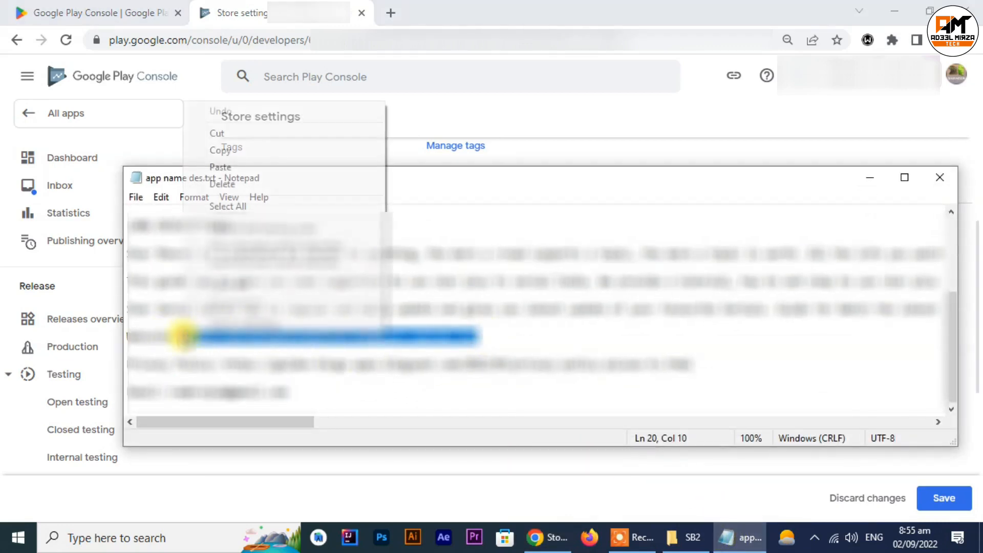
left_click(230, 150)
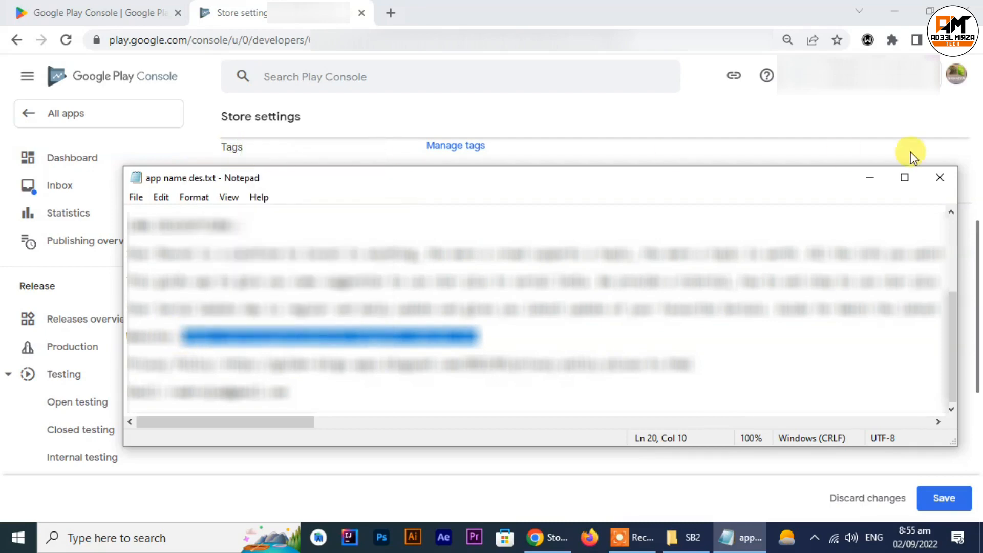
left_click(869, 177)
right_click(465, 428)
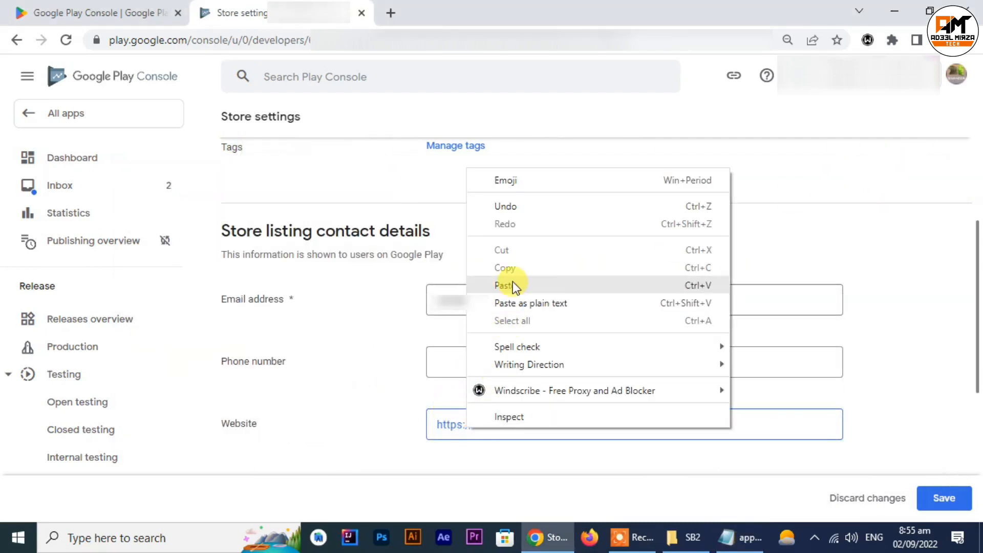
left_click(519, 284)
scroll(554, 376, "down", 5)
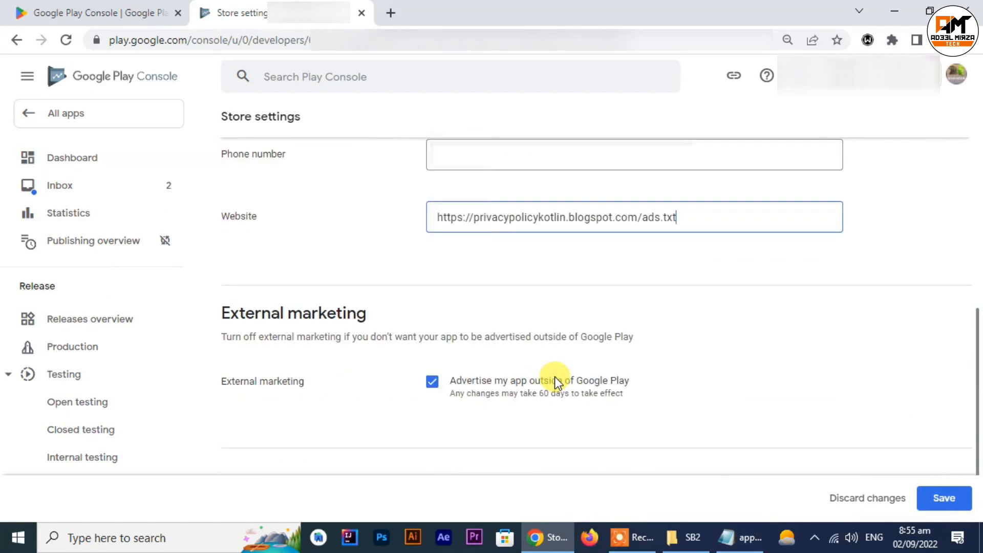
left_click(944, 498)
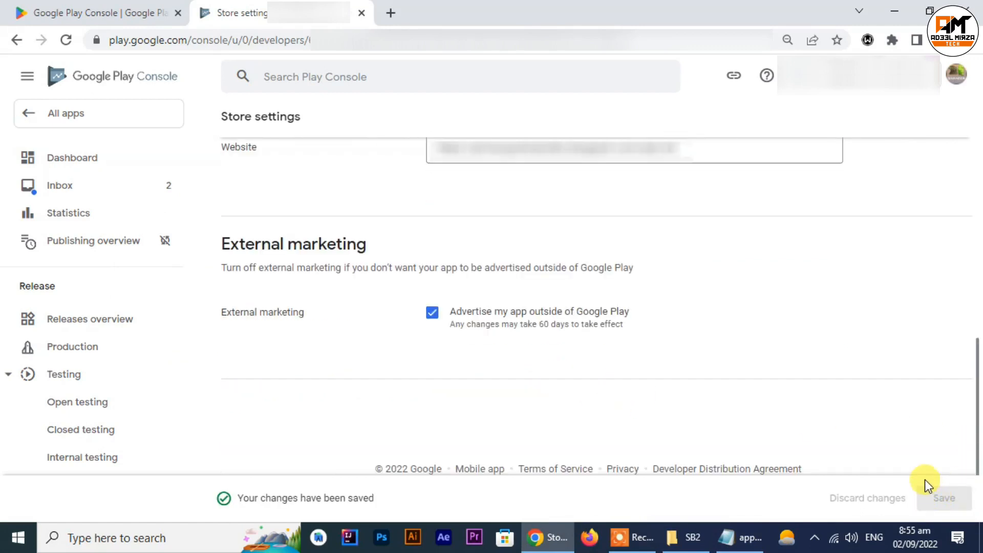
Step: Return to the dashboard and open the task for setting up the store listing
scroll(348, 351, "up", 10)
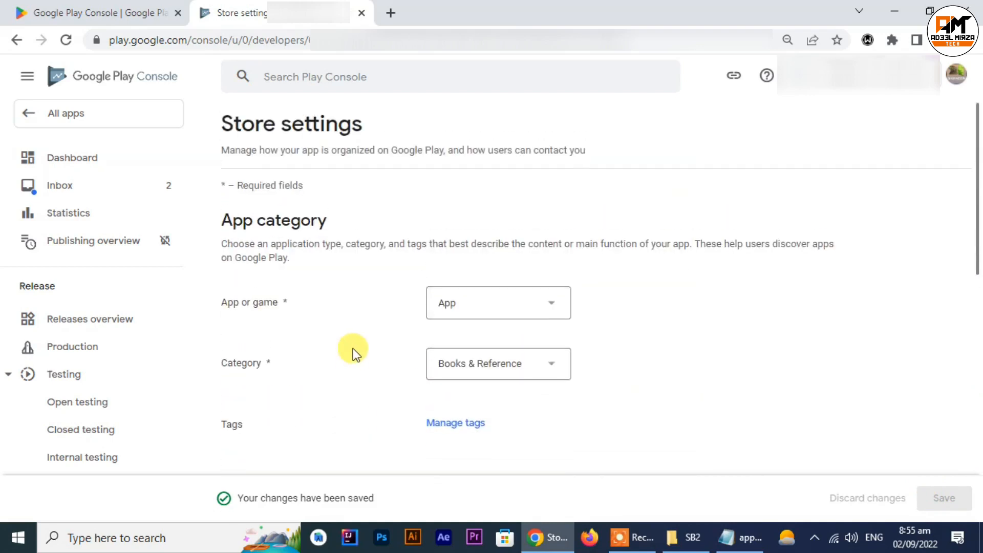
left_click(62, 159)
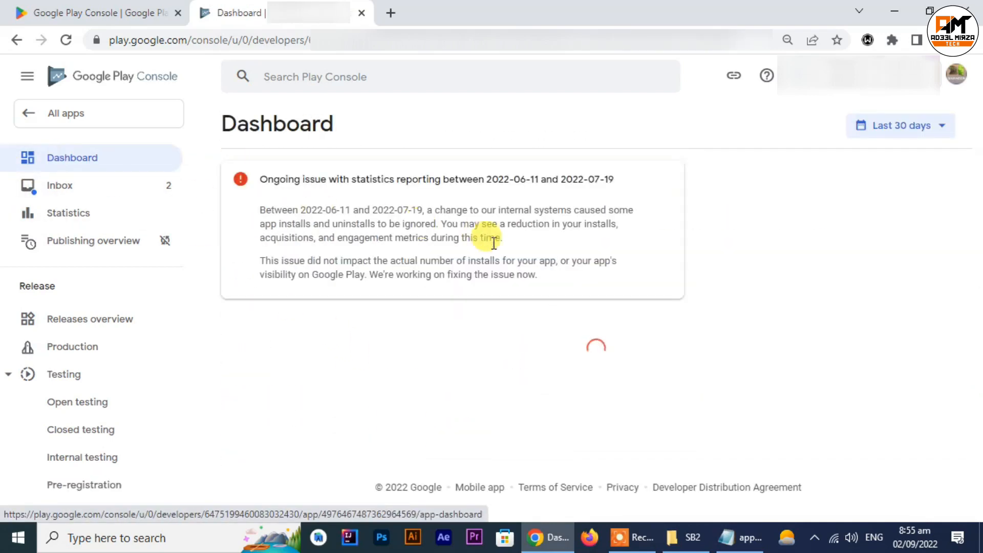
scroll(540, 282, "down", 10)
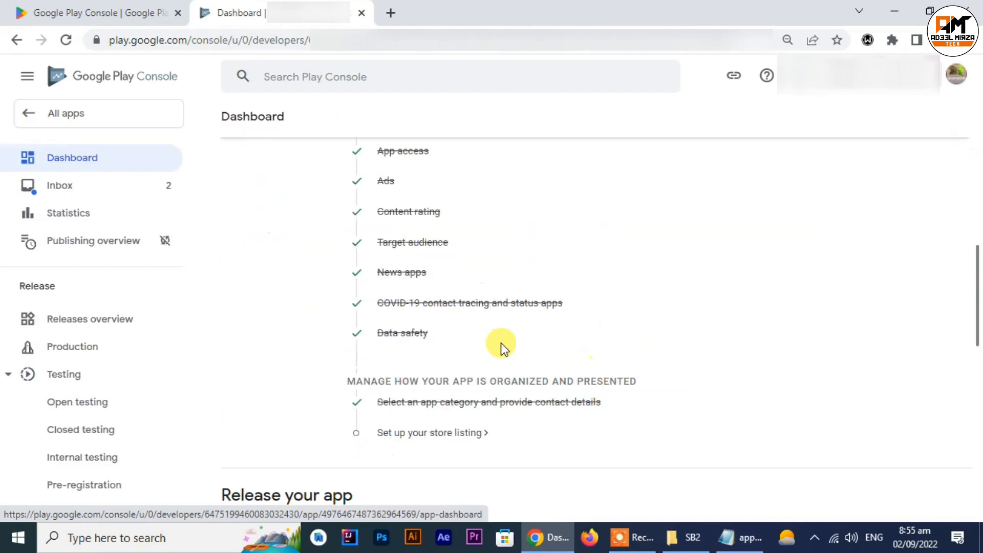
left_click(439, 435)
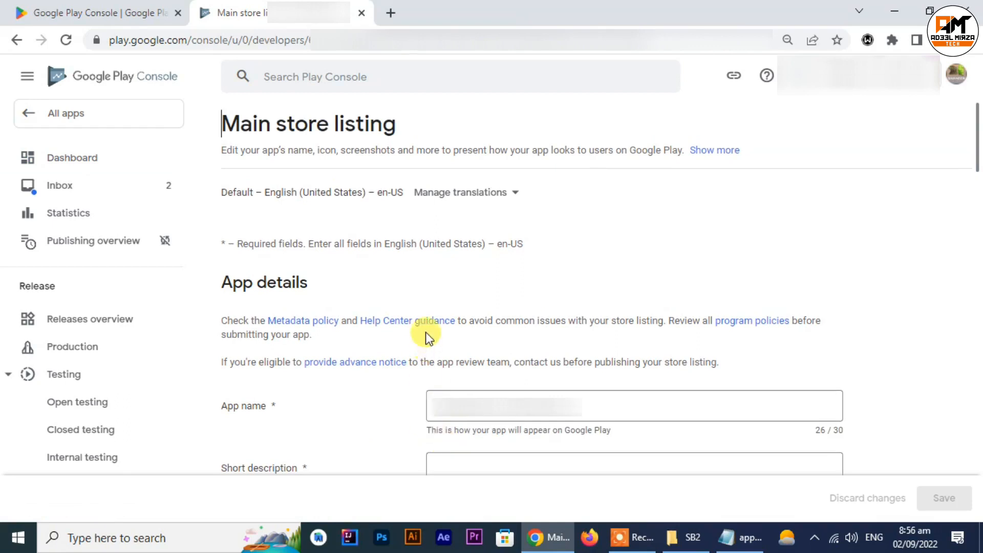
Step: Copy the short description from the details file into the main store listing's Short description field
scroll(425, 336, "down", 4)
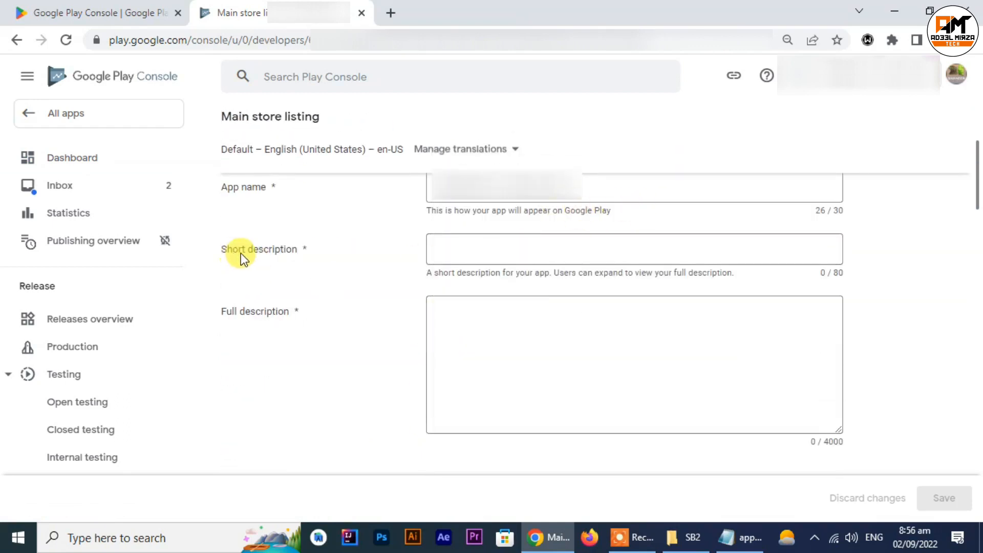
left_click(541, 259)
left_click(750, 538)
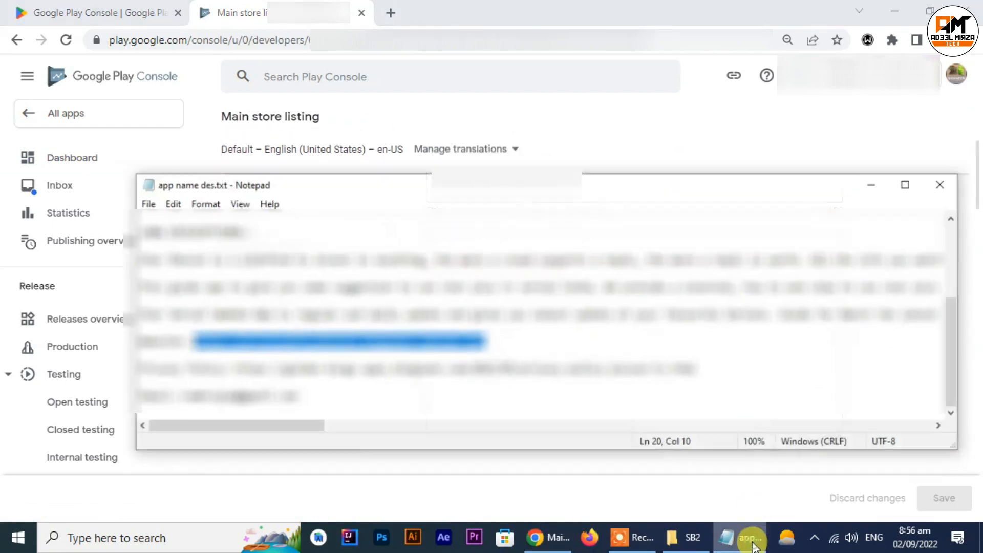
scroll(142, 240, "up", 1)
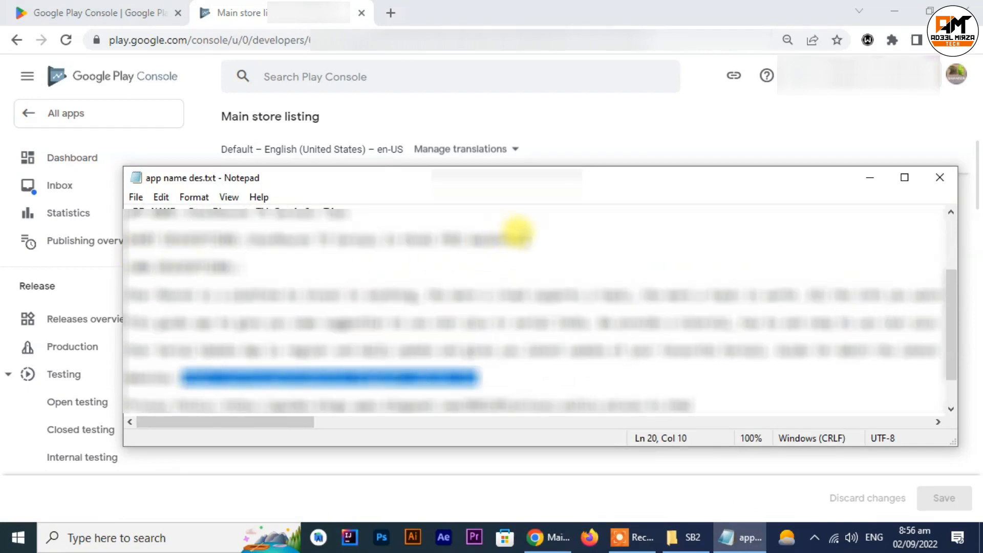
left_click_drag(517, 234, 249, 237)
right_click(246, 238)
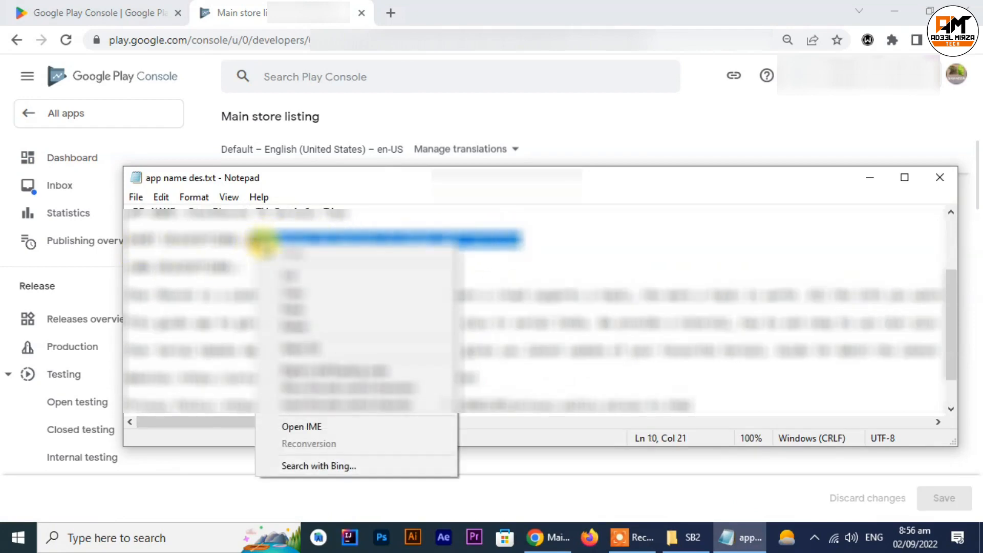
left_click(307, 288)
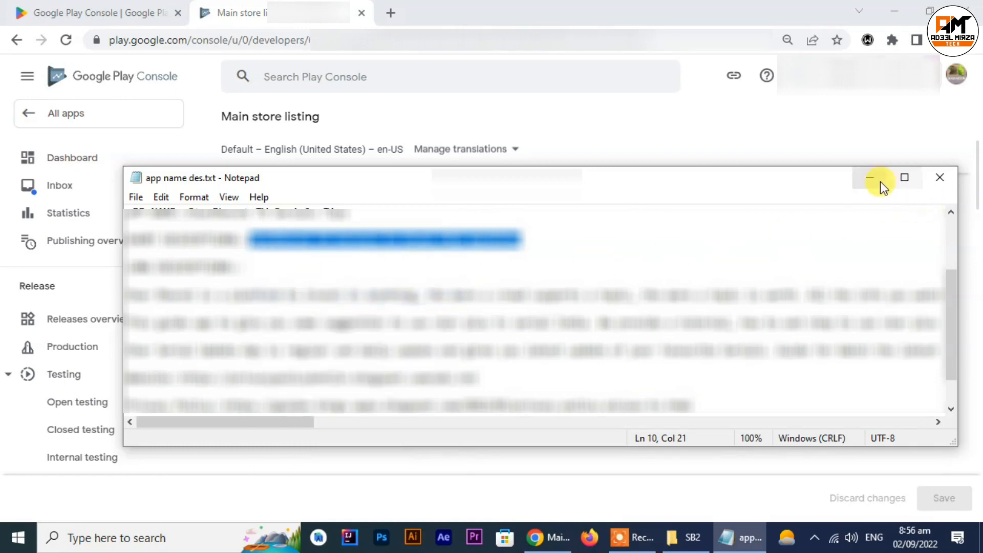
left_click(880, 182)
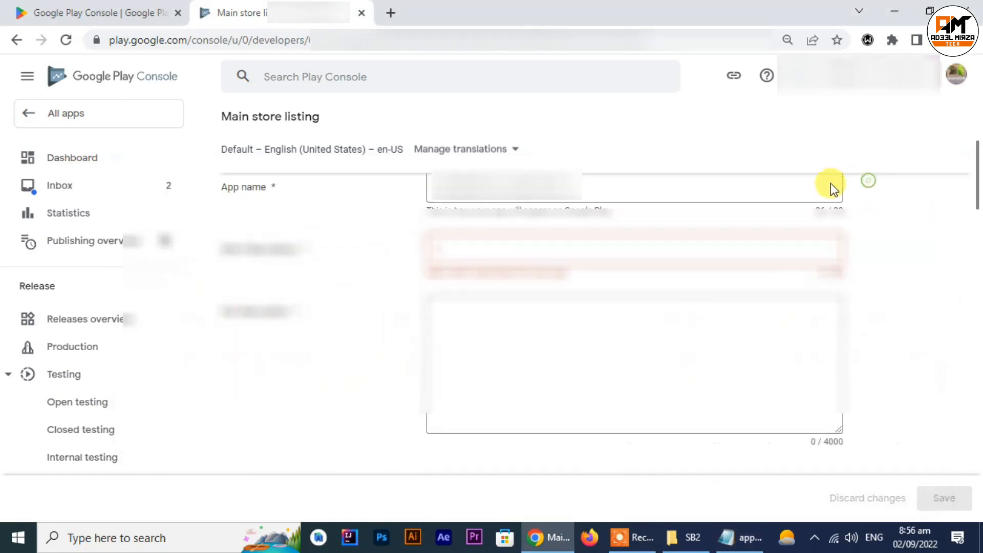
left_click(518, 251)
key("ctrl+v")
Step: Copy the three-paragraph long description from the details file into the Full description field and trim its end
left_click(525, 333)
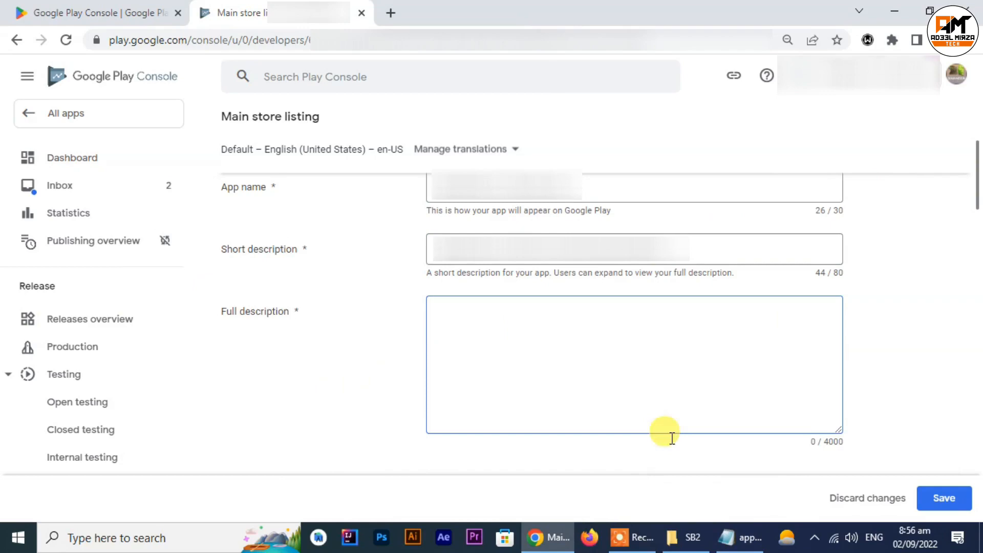
left_click(742, 537)
left_click_drag(128, 295, 870, 348)
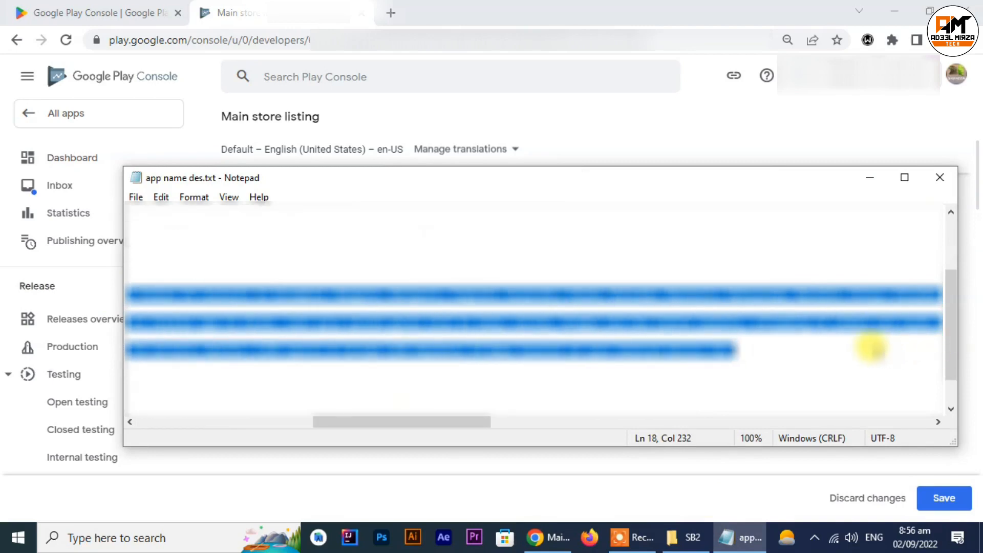
right_click(648, 330)
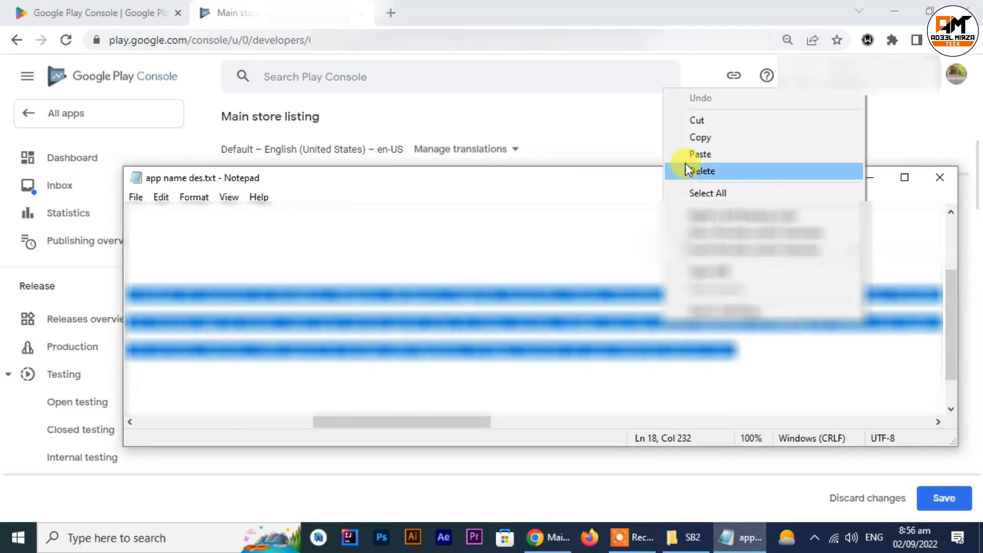
left_click(705, 143)
left_click(864, 177)
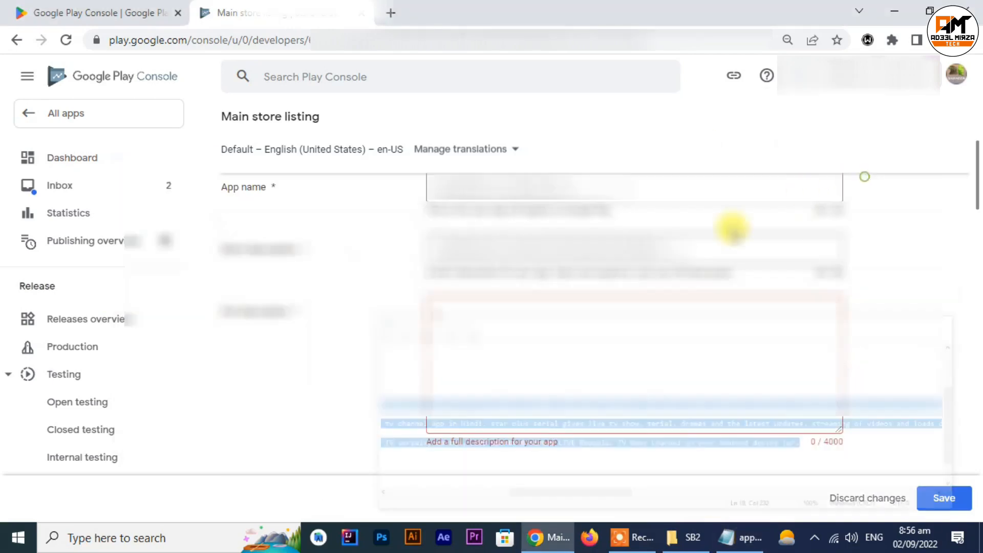
key("ctrl+v")
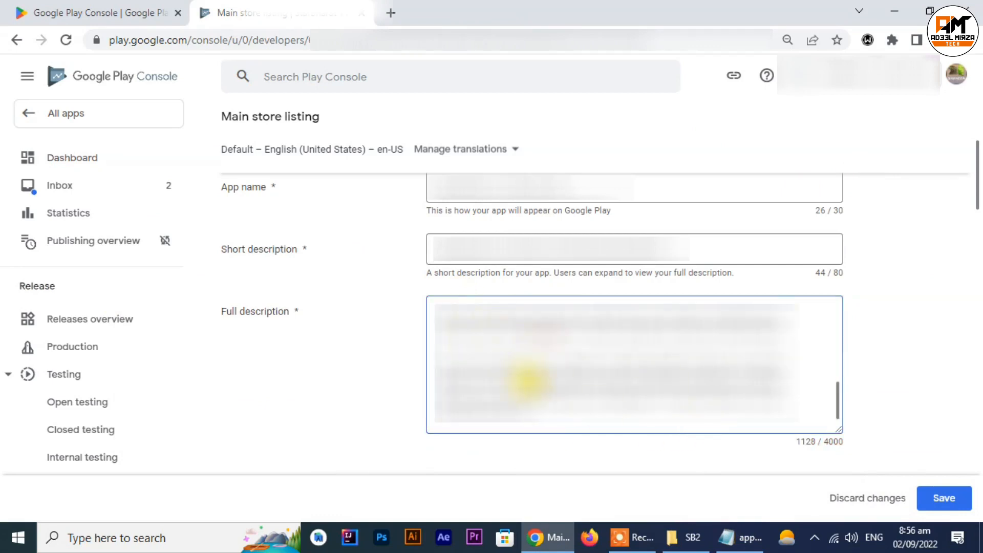
key("BackSpace")
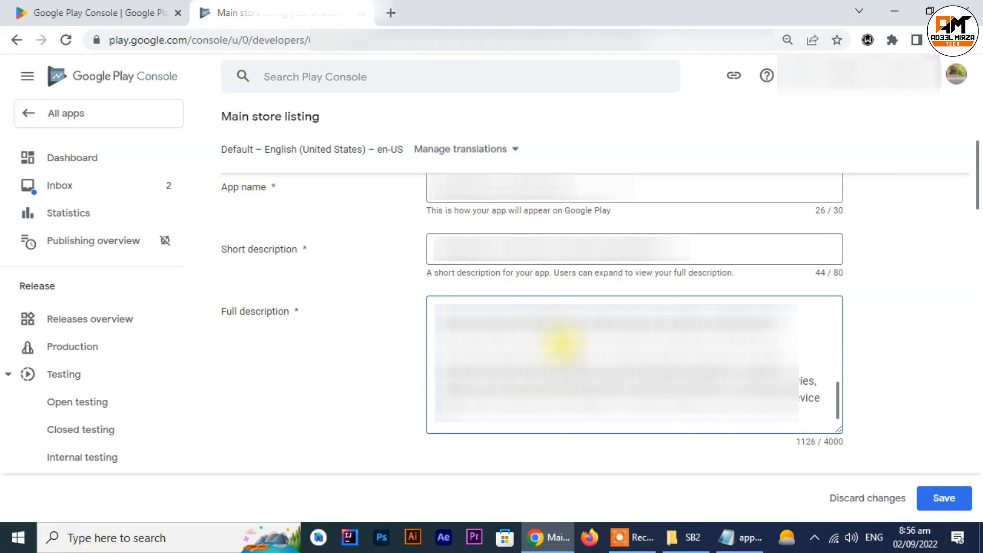
Step: Upload logo.png from the Desktop's Fiverr 2 > SB2 folder as the store listing's app icon
scroll(565, 352, "down", 7)
scroll(566, 353, "up", 1)
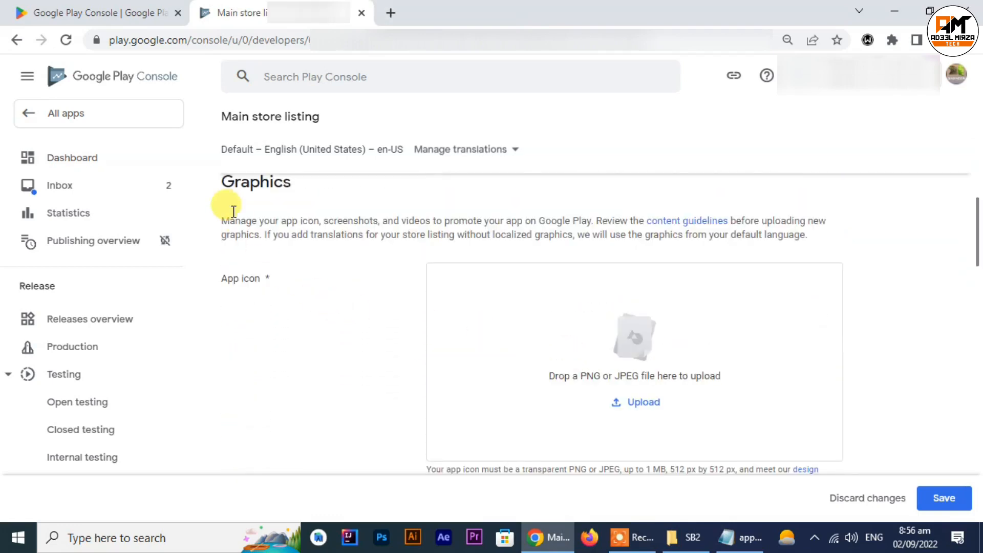
left_click(639, 402)
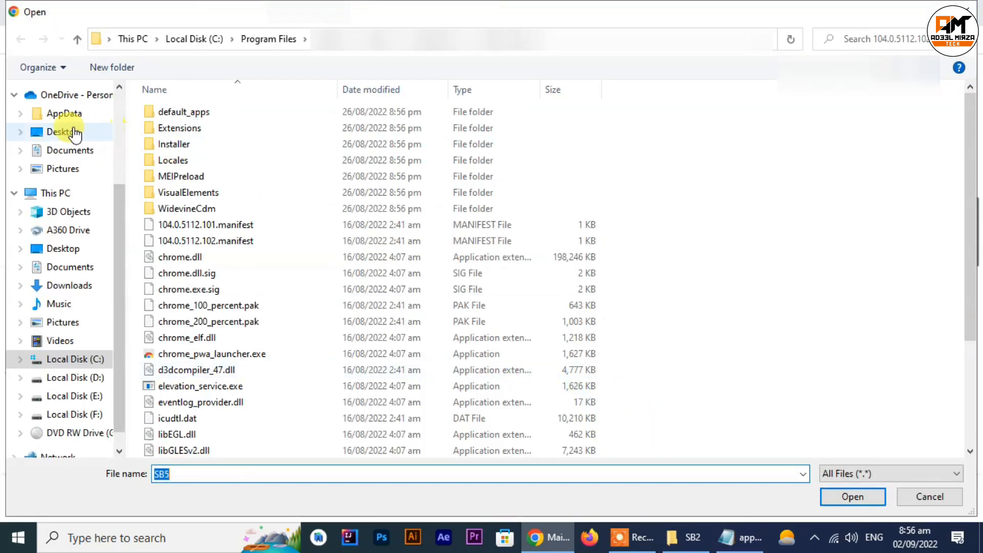
left_click(75, 132)
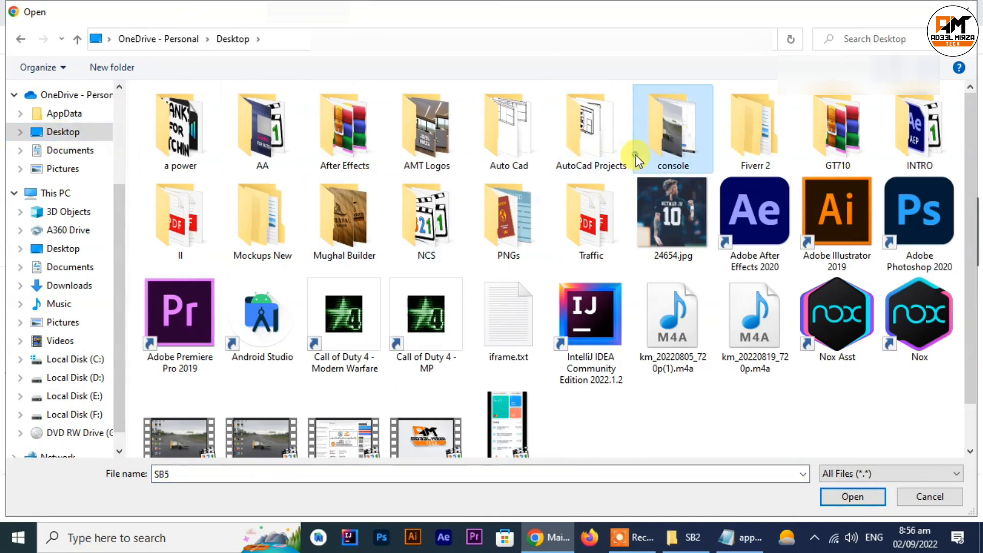
double_click(776, 146)
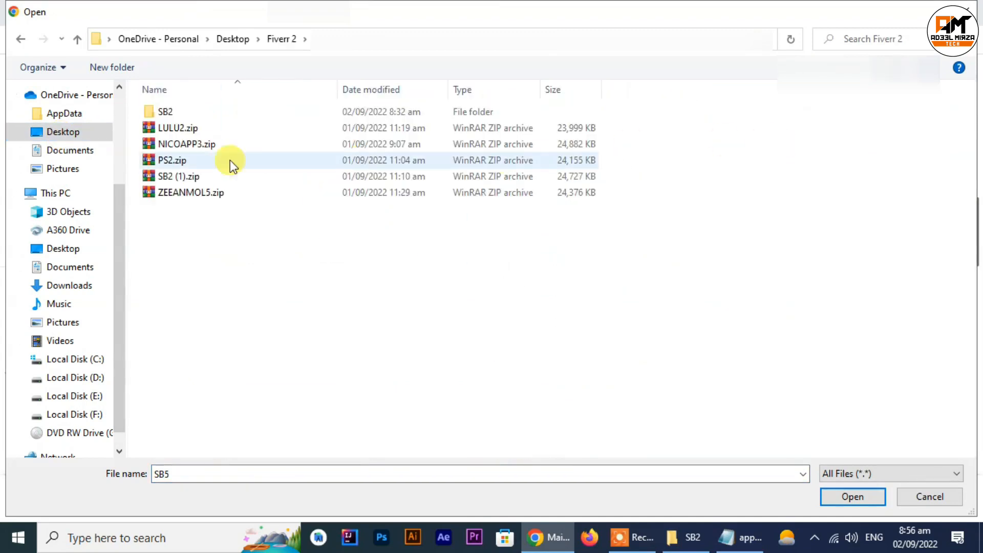
double_click(164, 110)
double_click(339, 148)
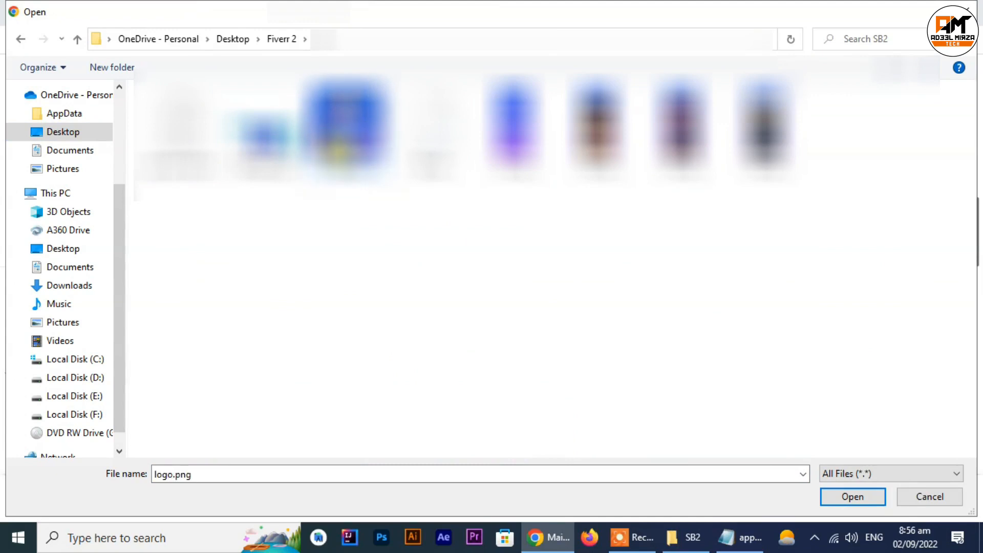
Step: Upload the wide banner image from the SB2 folder as the store listing's feature graphic
scroll(796, 339, "down", 1)
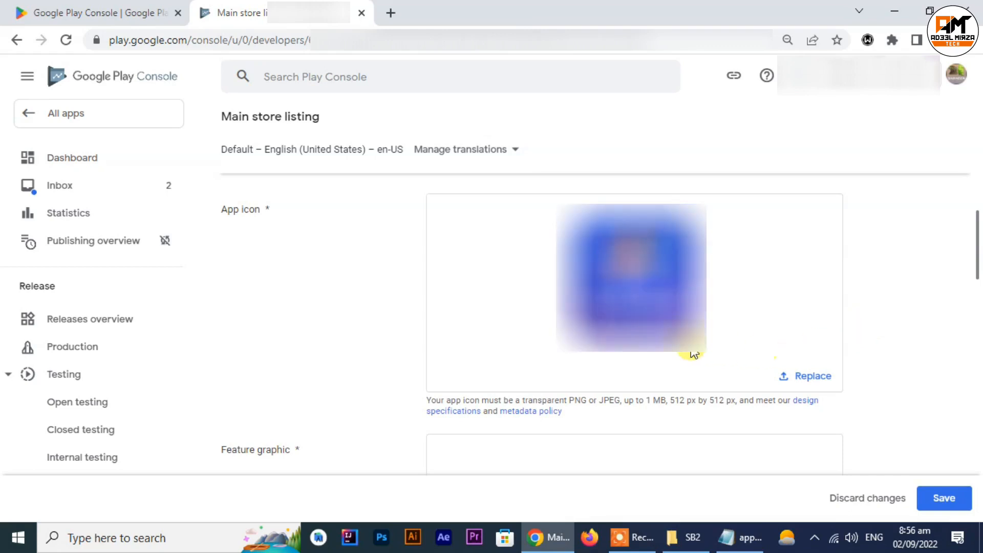
scroll(827, 327, "down", 3)
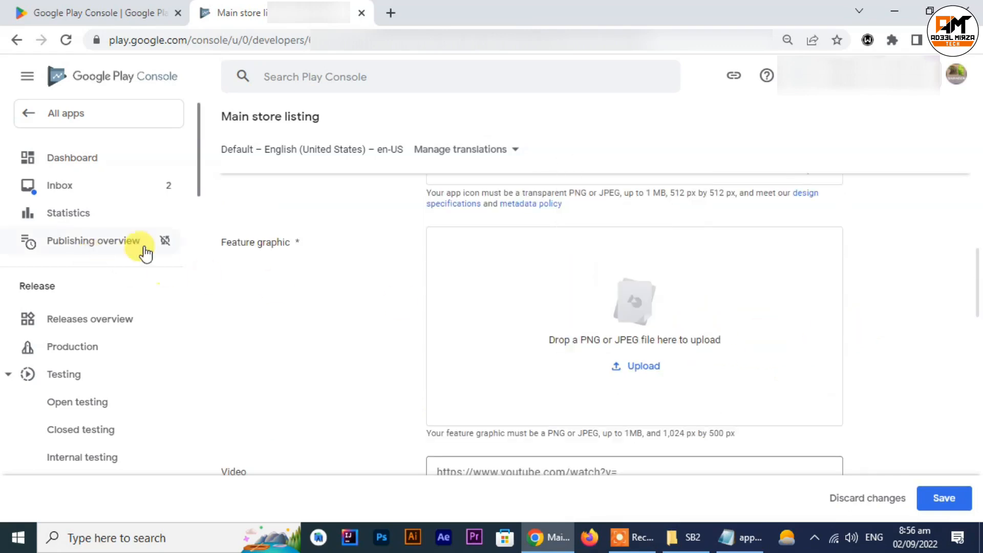
left_click(633, 365)
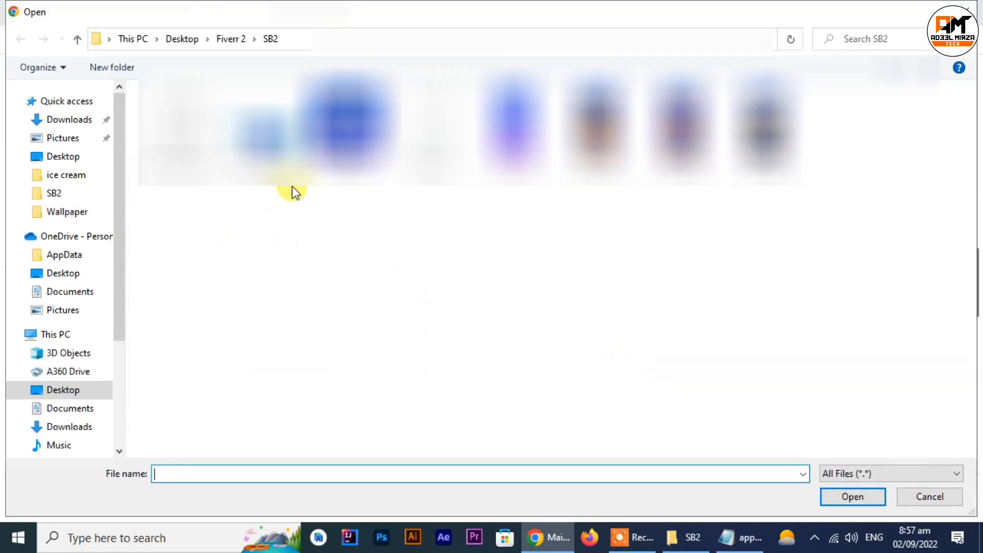
double_click(291, 189)
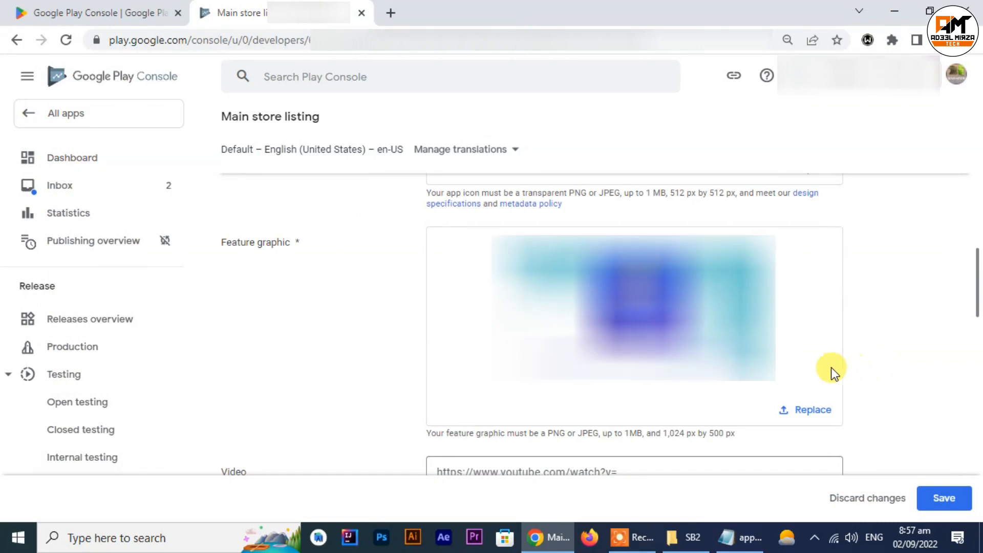
Step: Upload SS1.png, SS2.png, SS3.png and SS4.png from the SB2 folder as the phone screenshots
scroll(863, 362, "down", 5)
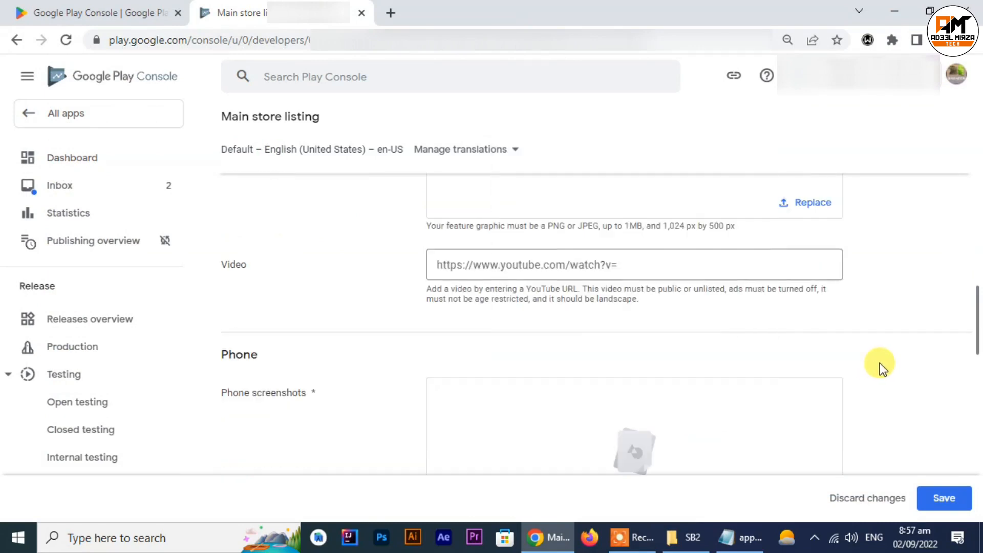
scroll(880, 364, "down", 1)
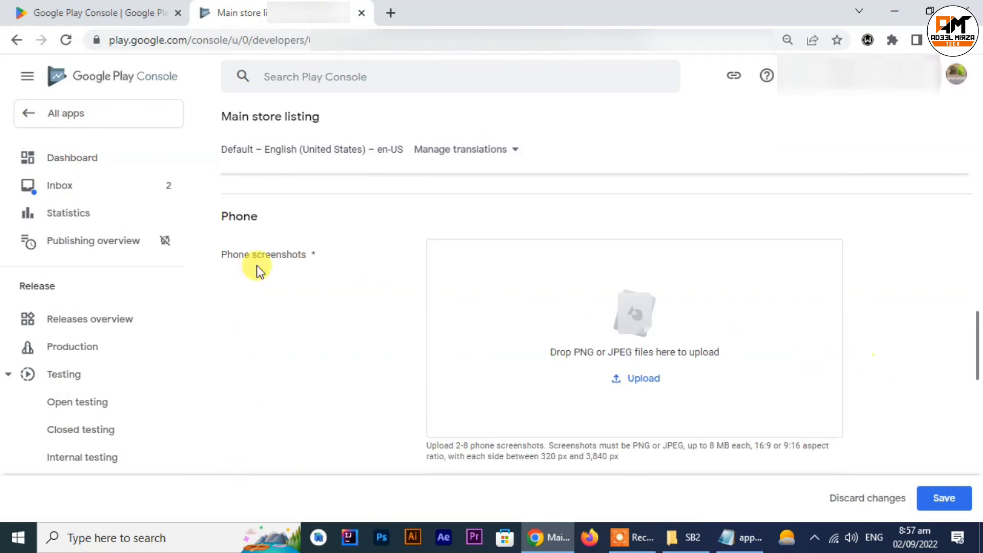
left_click(624, 375)
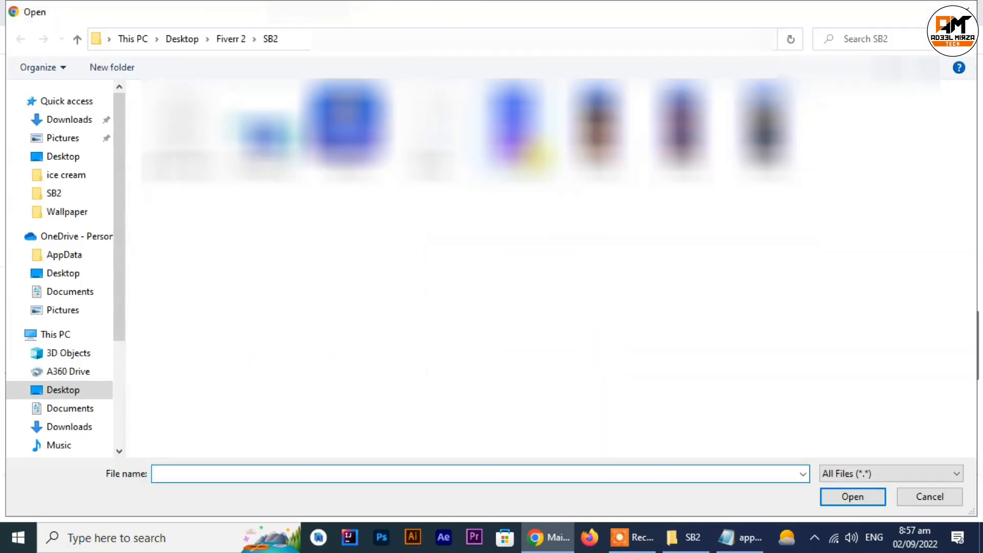
left_click(531, 153)
left_click(596, 128, "ctrl")
left_click(680, 128, "ctrl")
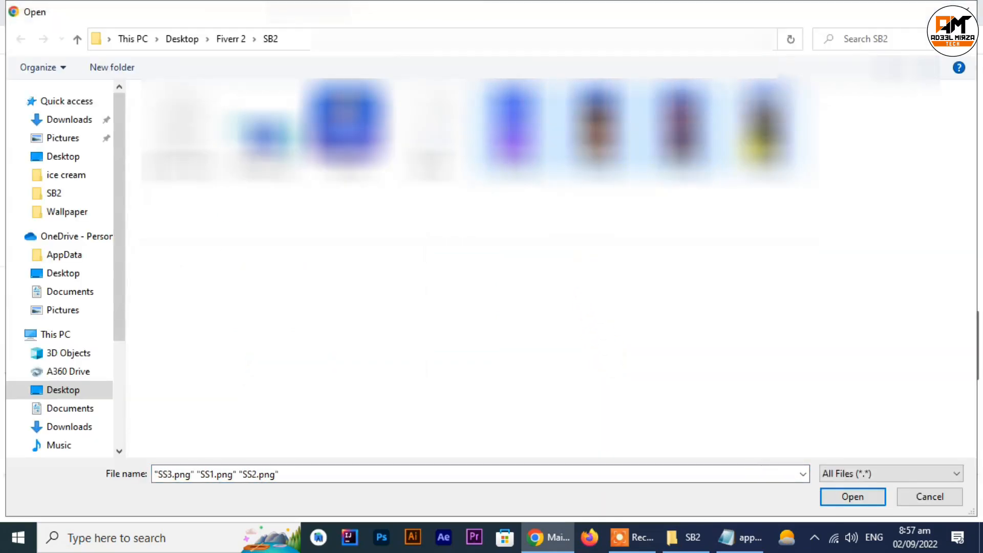
left_click(765, 127, "ctrl")
left_click(846, 496)
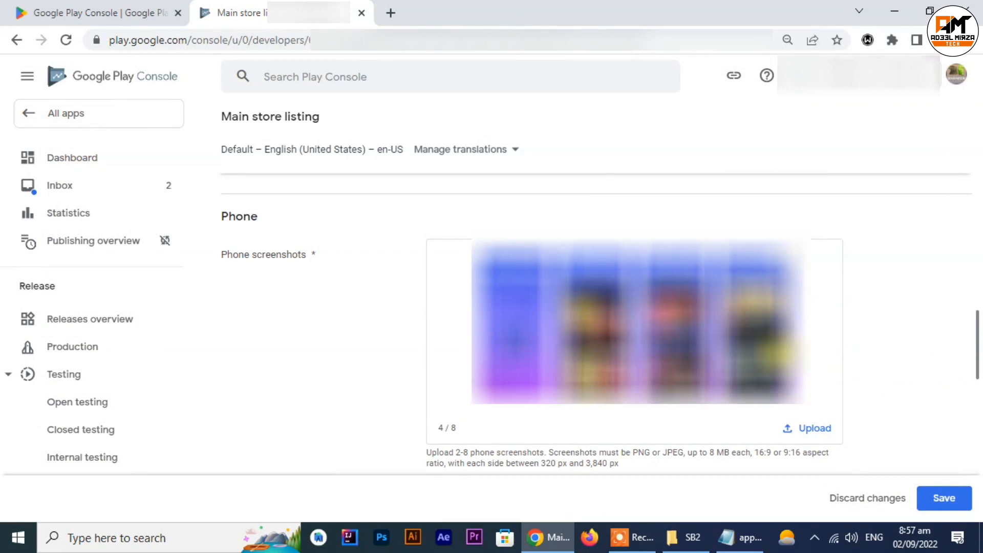
Step: Upload the same four images, SS1.png to SS4.png, as the 7-inch tablet screenshots
scroll(909, 355, "down", 5)
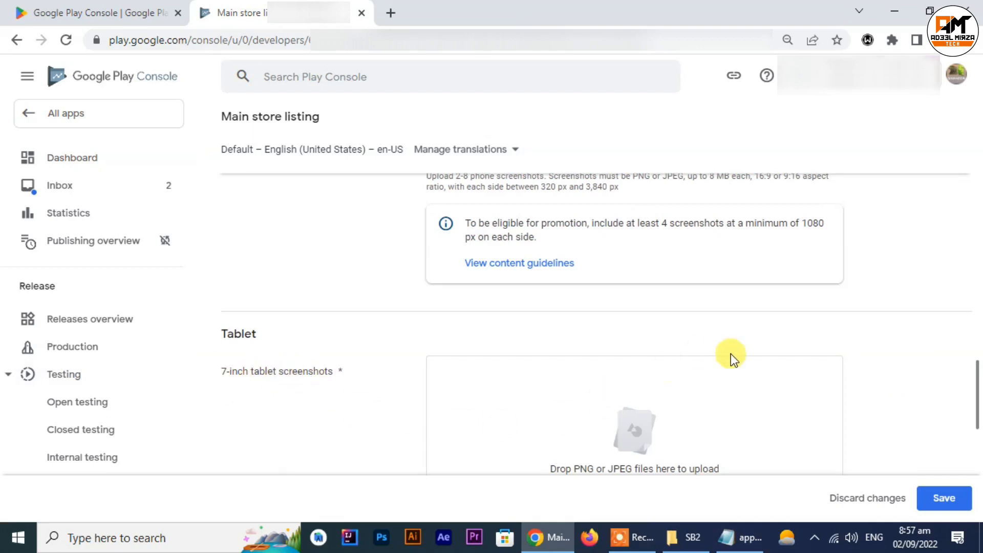
scroll(732, 359, "down", 1)
left_click(637, 423)
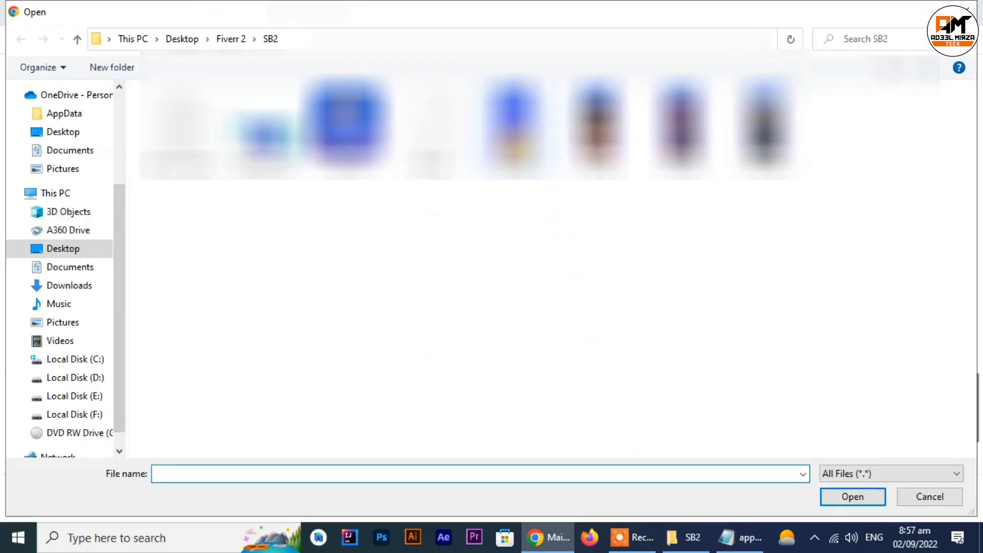
left_click(527, 145)
left_click(602, 143, "ctrl")
left_click(689, 143, "ctrl")
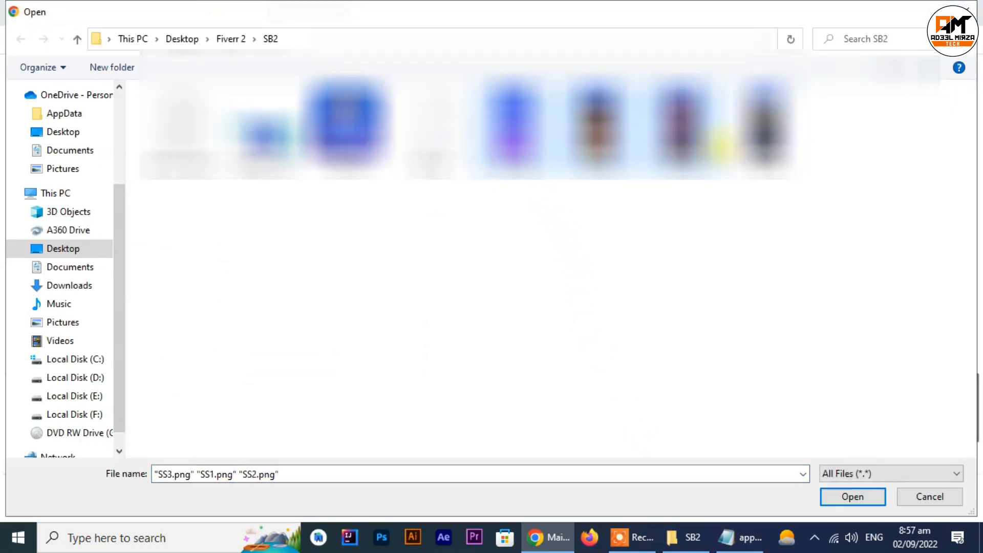
left_click(762, 136, "ctrl")
left_click(846, 503)
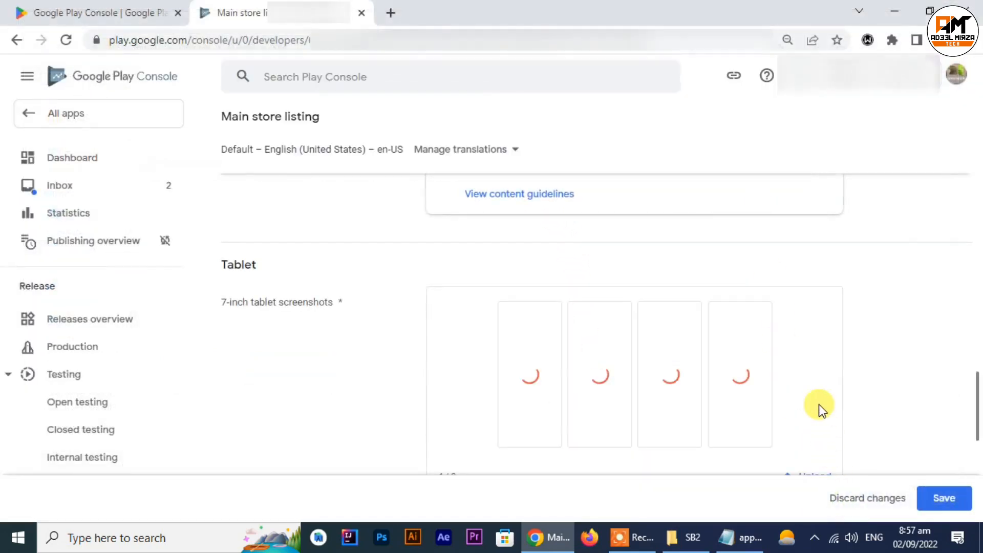
Step: Upload SS1.png to SS4.png as the 10-inch tablet screenshots and save the main store listing
scroll(928, 386, "down", 1)
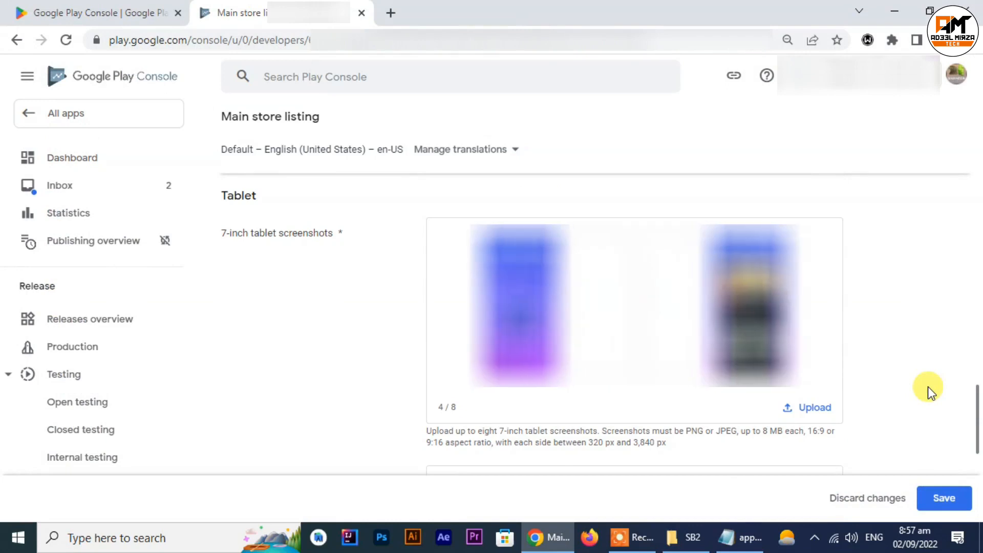
scroll(824, 348, "down", 3)
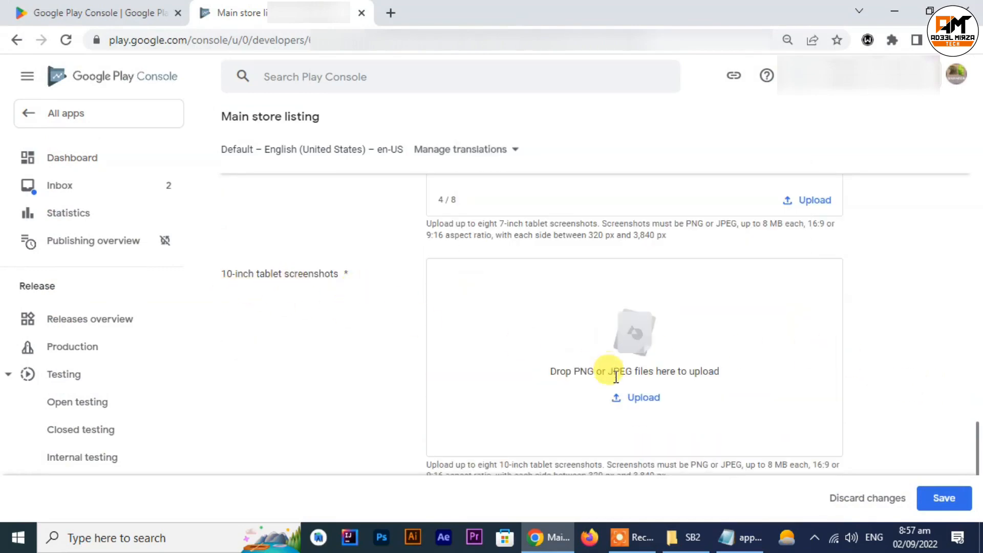
left_click(643, 397)
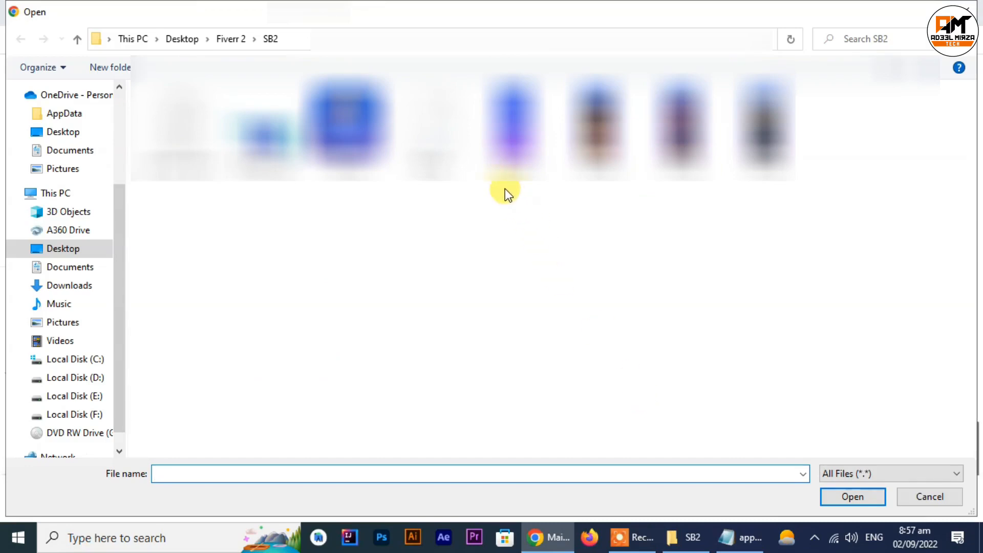
left_click_drag(505, 188, 806, 159)
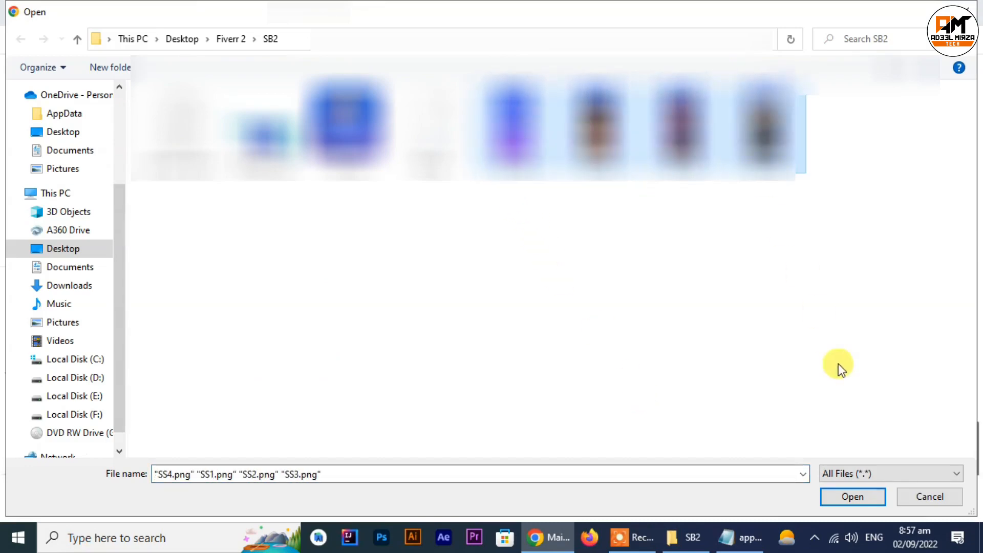
left_click(843, 498)
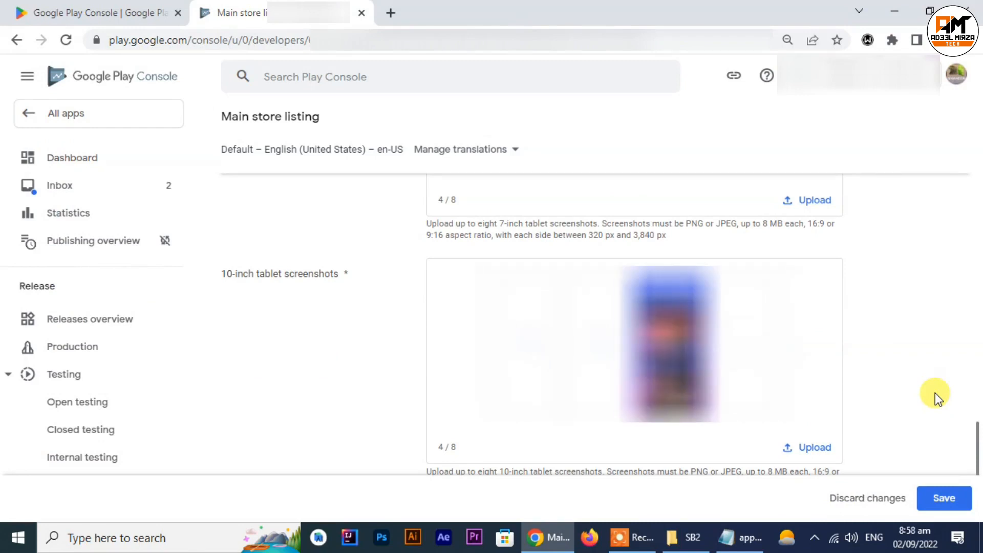
scroll(934, 392, "down", 3)
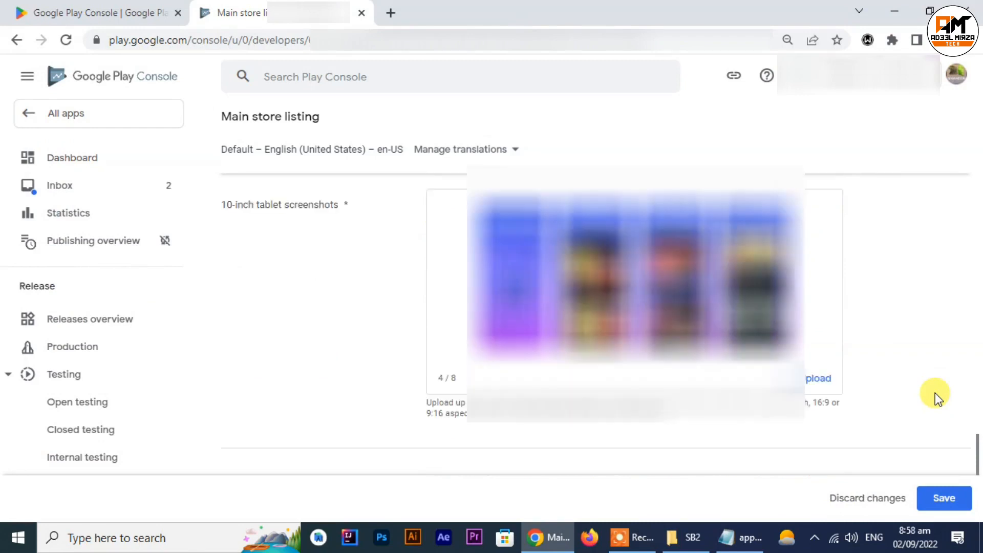
left_click(944, 499)
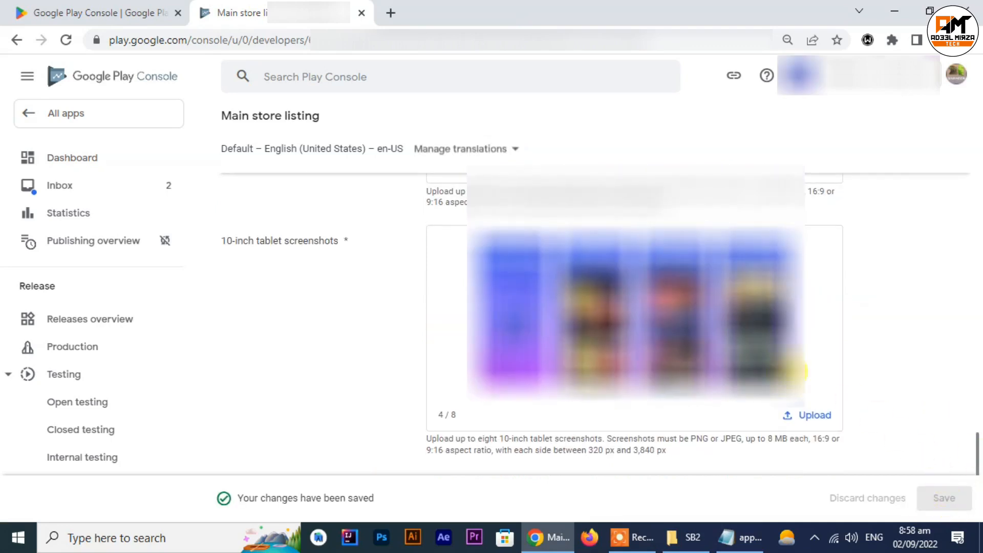
Step: Return to the dashboard and open the country and region selection task for publishing the app on Google Play
left_click(57, 161)
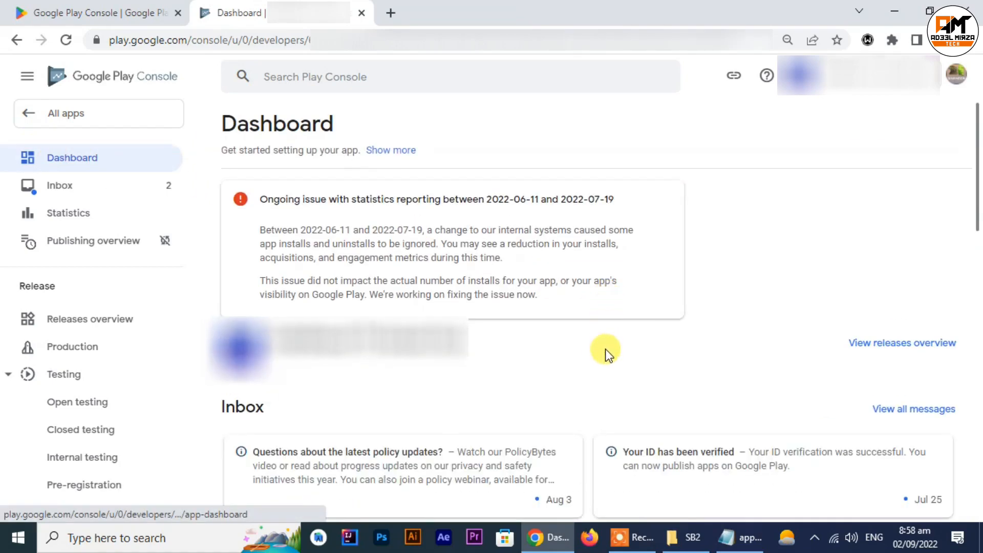
scroll(605, 351, "down", 4)
scroll(606, 351, "down", 13)
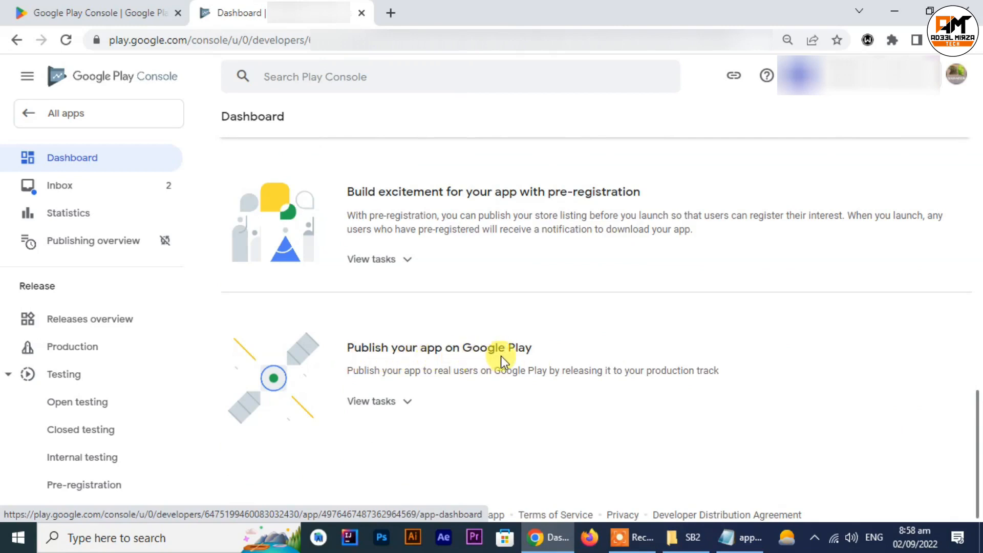
left_click(406, 403)
scroll(410, 407, "down", 3)
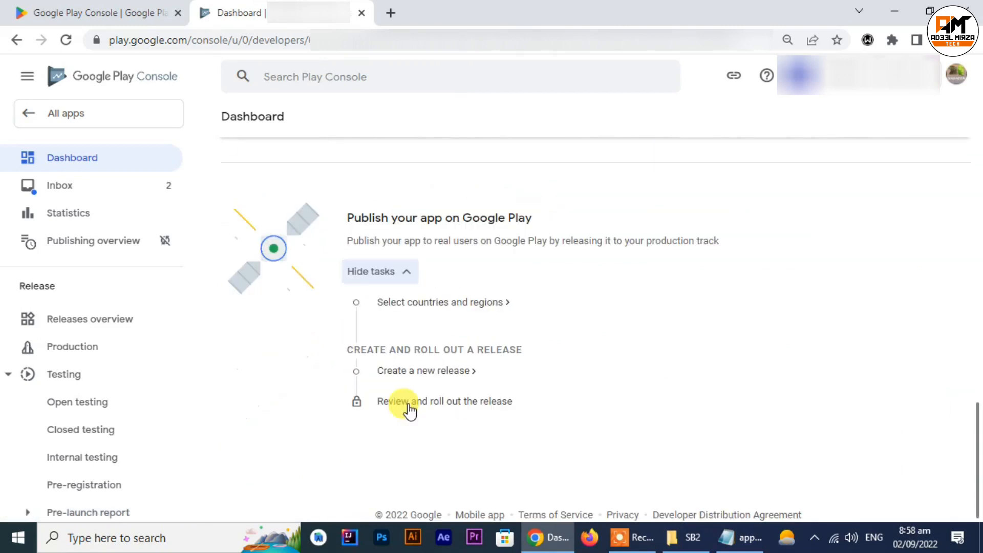
left_click(450, 310)
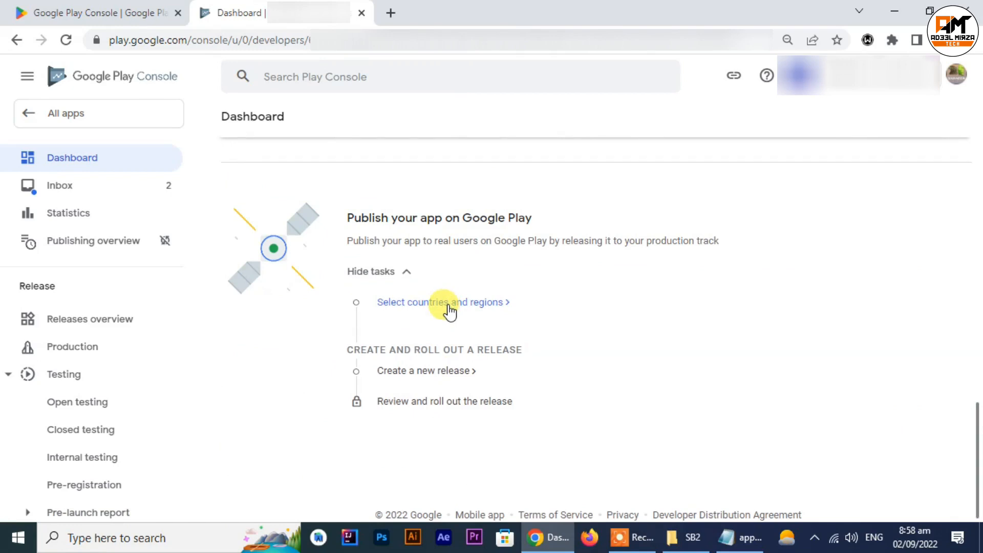
left_click(505, 302)
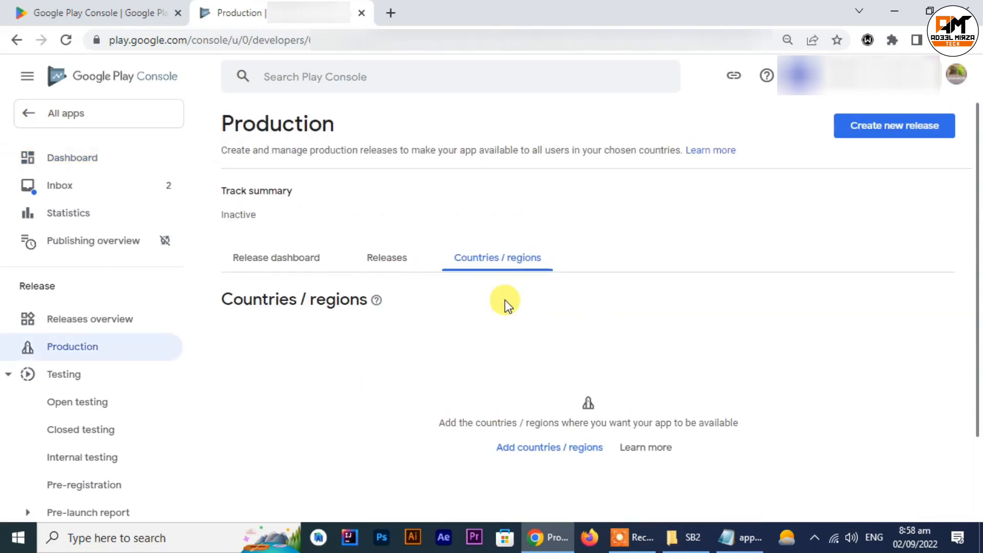
Step: Add all listed countries and regions, including Rest of World, to the production track and confirm the addition
left_click(542, 446)
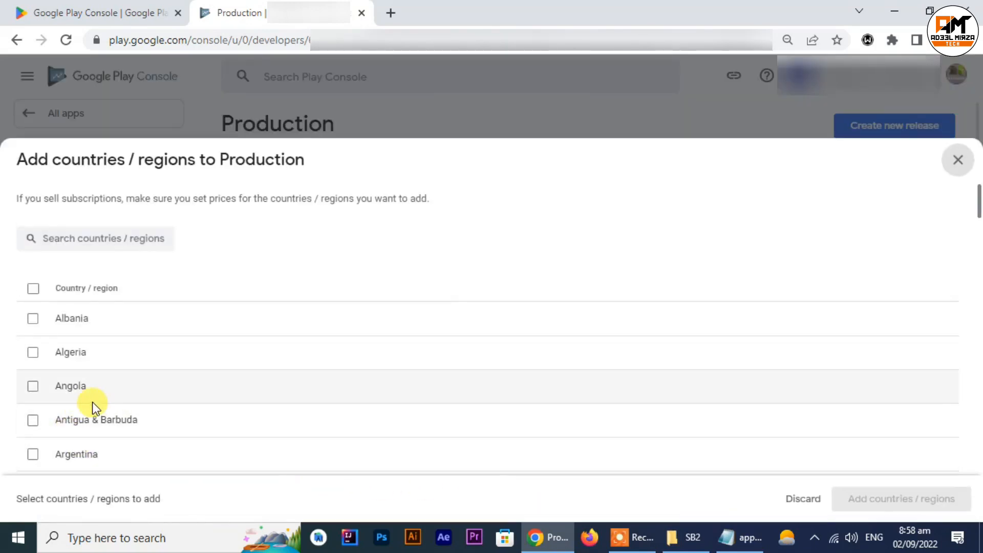
left_click(32, 422)
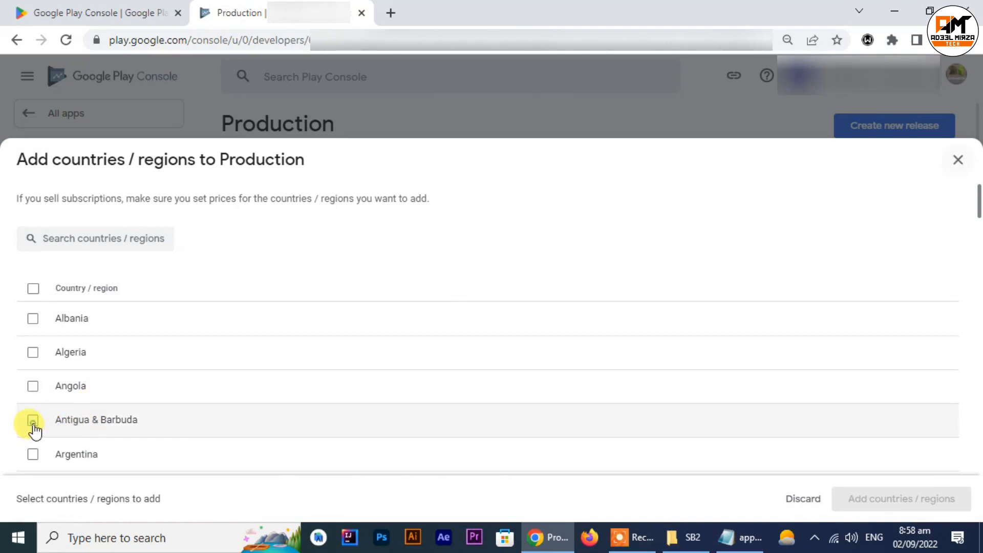
left_click(32, 423)
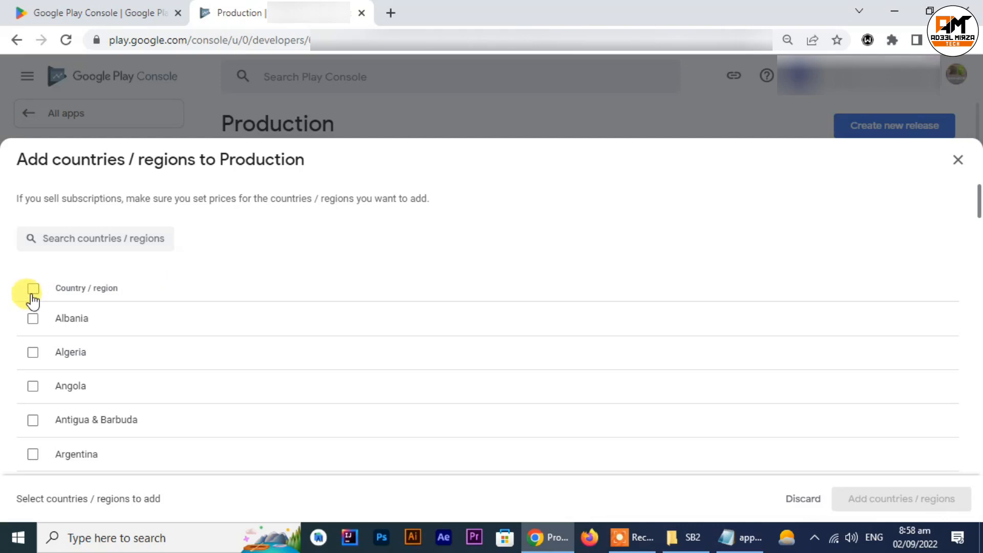
left_click(31, 294)
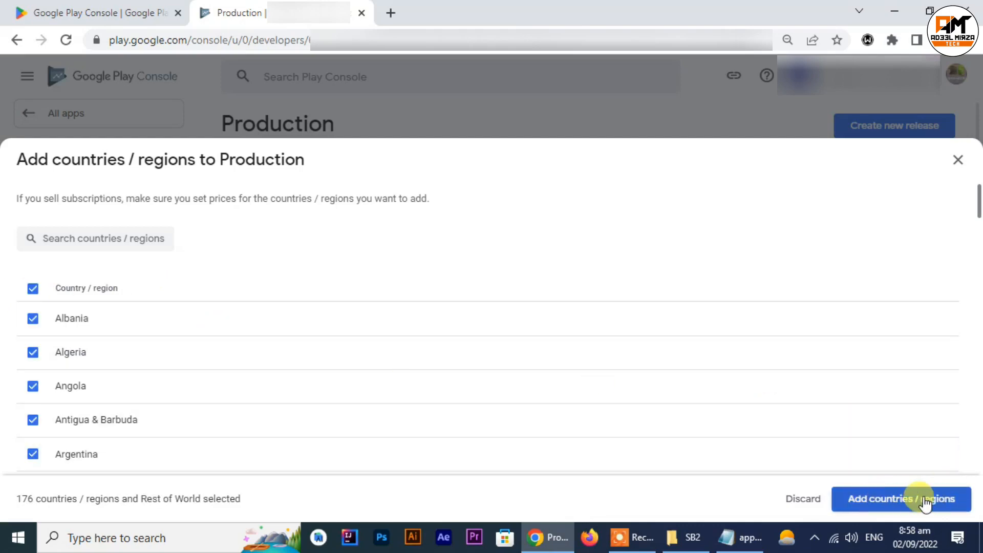
left_click(903, 500)
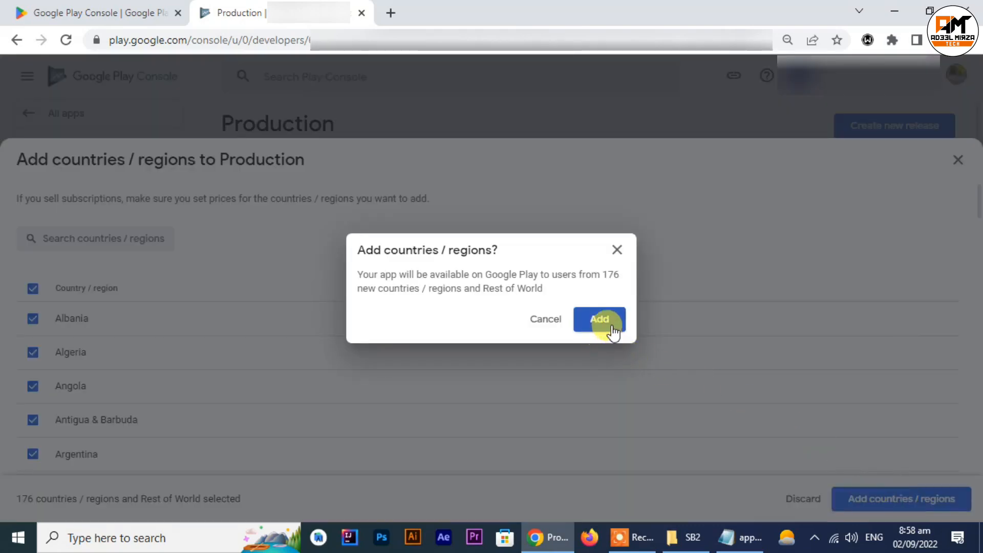
left_click(612, 326)
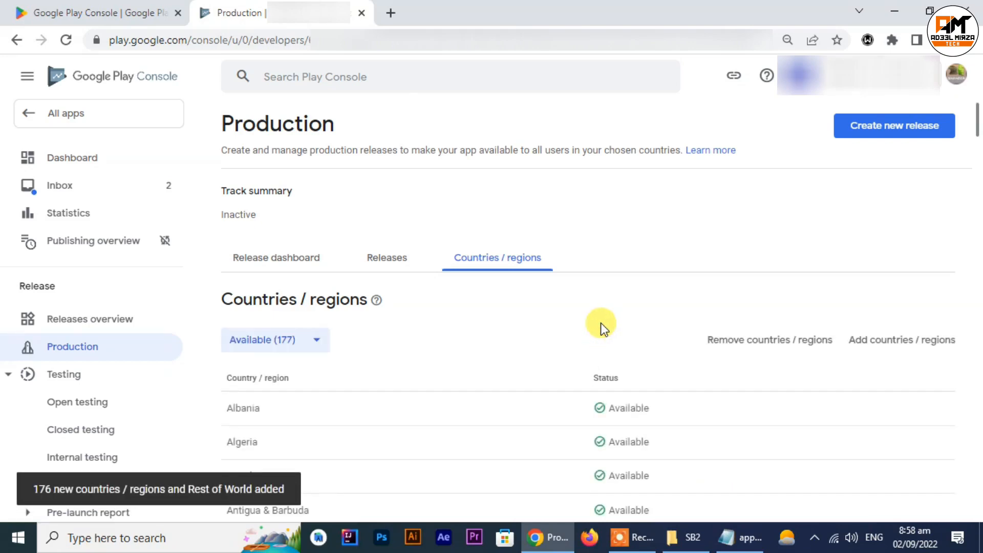
Step: Return to the dashboard and create a new production release from the task for publishing the app on Google Play
left_click(53, 159)
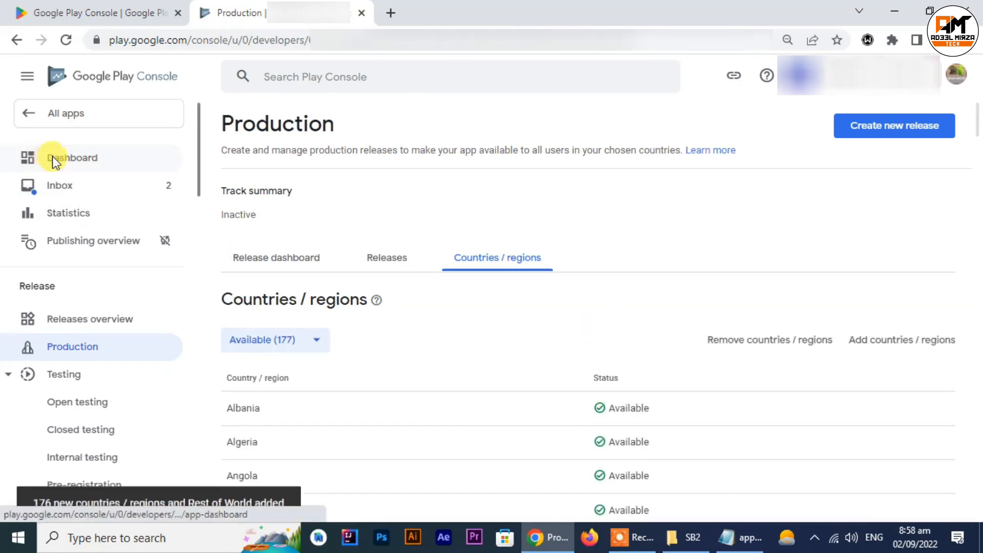
scroll(491, 367, "down", 15)
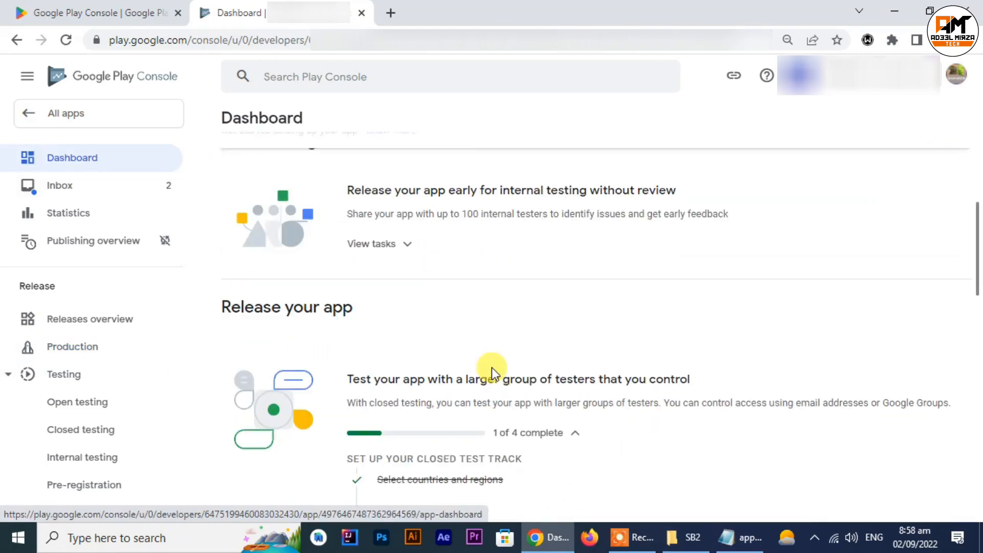
scroll(492, 367, "down", 3)
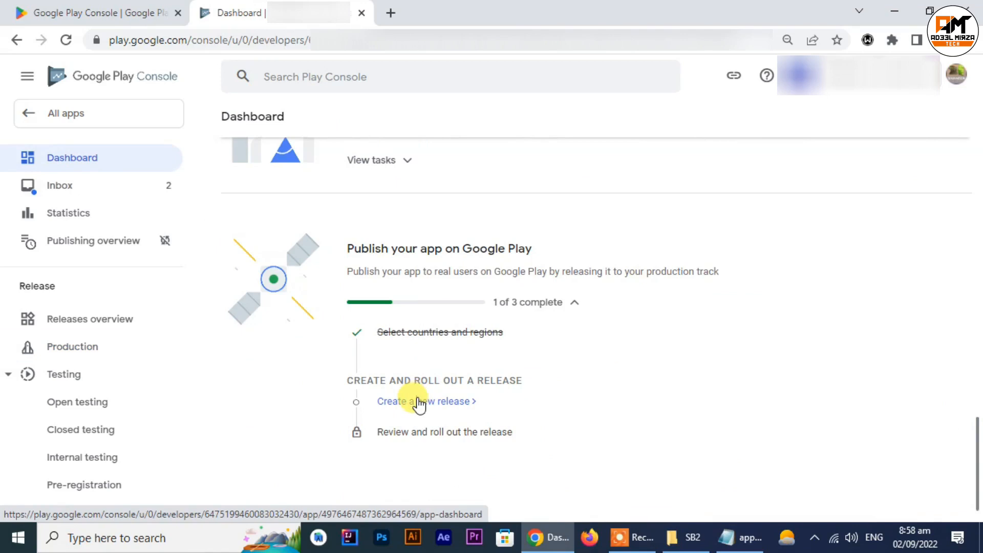
left_click(419, 403)
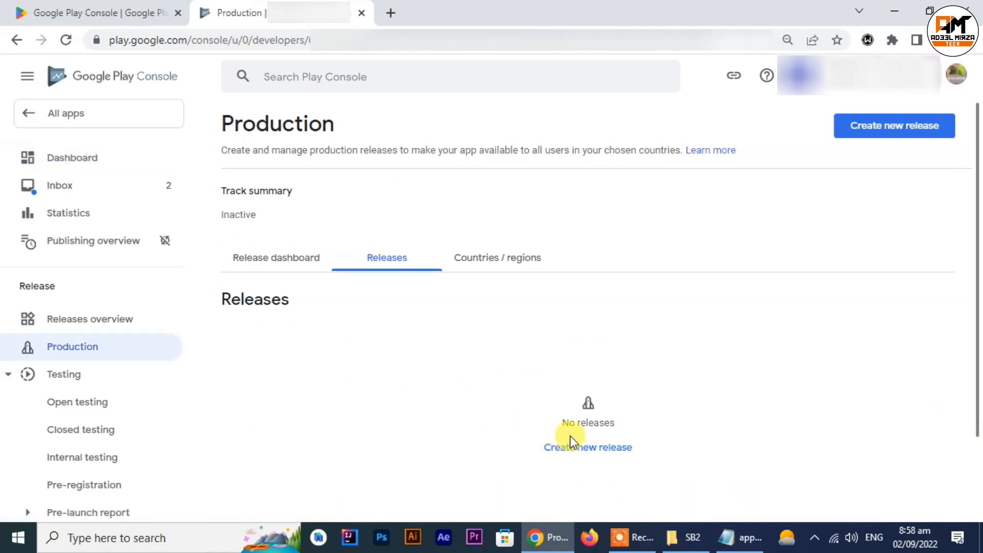
left_click(574, 447)
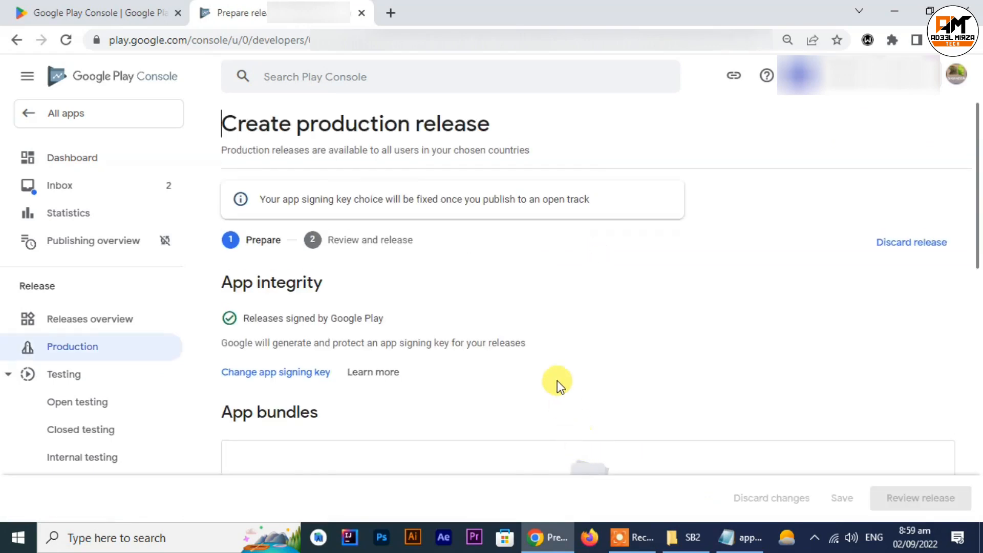
Step: Upload the SB2.aab app bundle from the SB2 folder to the production release
scroll(553, 366, "down", 3)
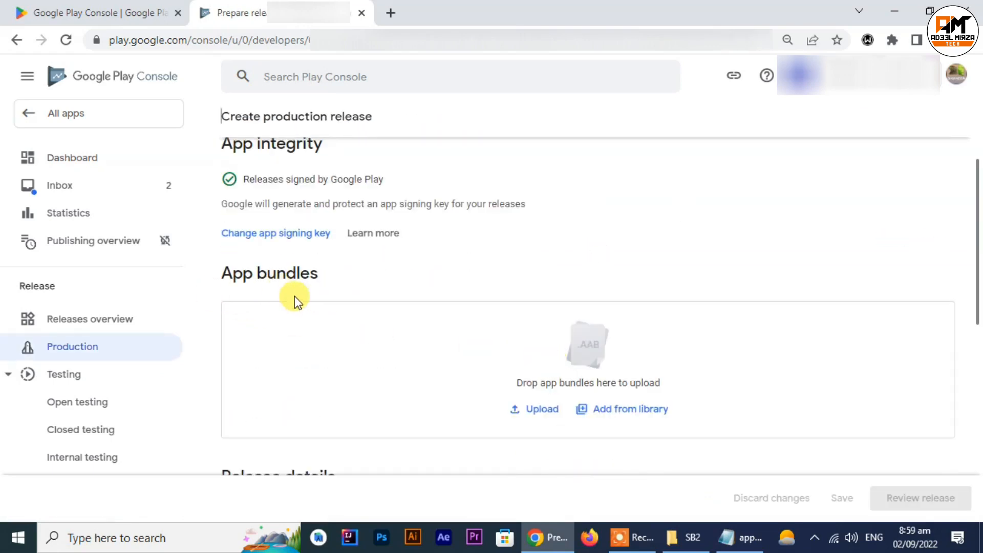
left_click(535, 407)
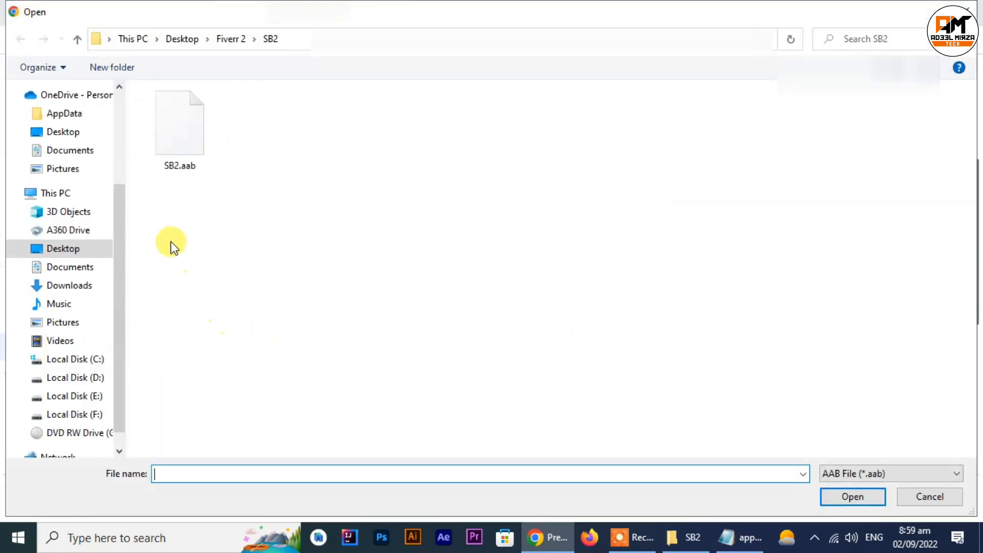
double_click(193, 147)
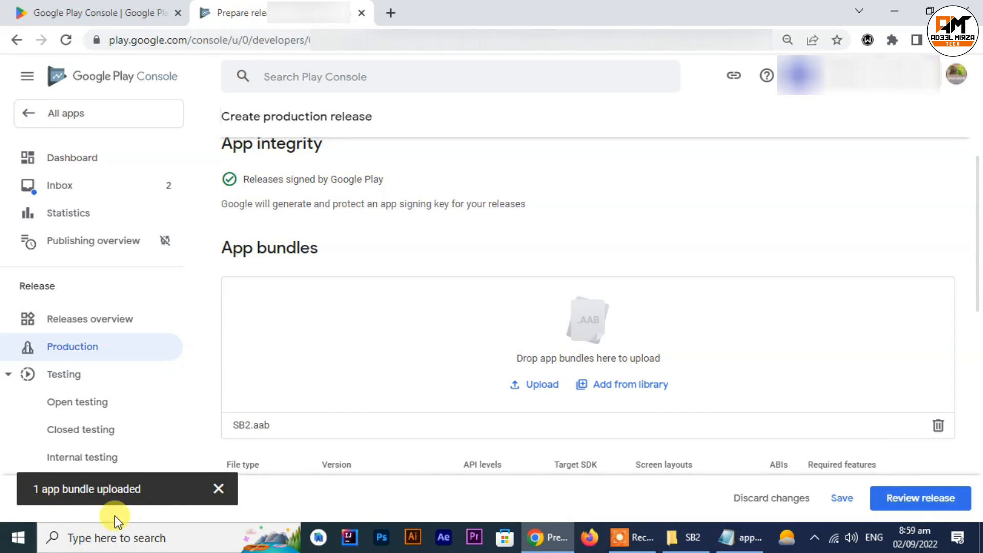
Step: Clear the en-US template text from the release notes and proceed to reviewing the release
scroll(542, 313, "down", 3)
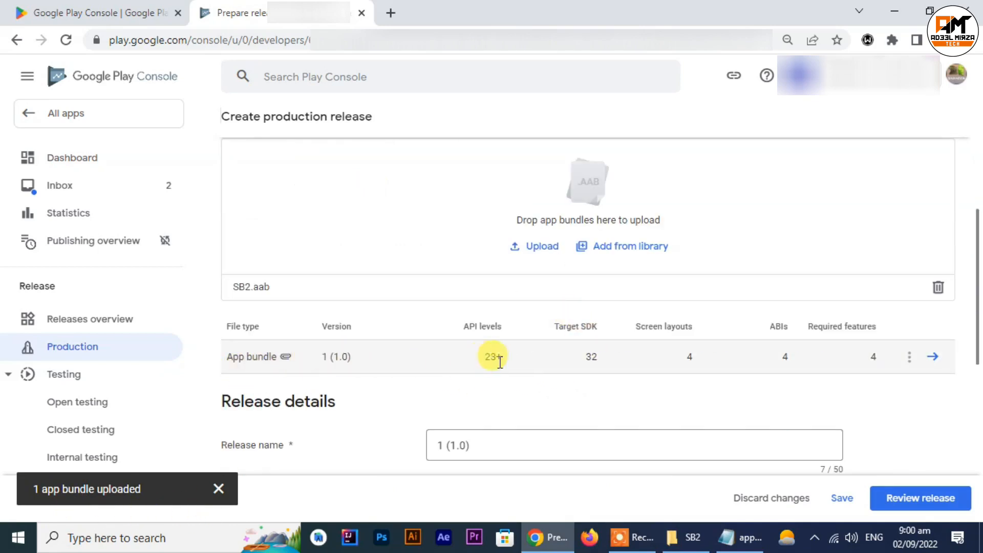
scroll(616, 363, "down", 1)
scroll(666, 358, "down", 2)
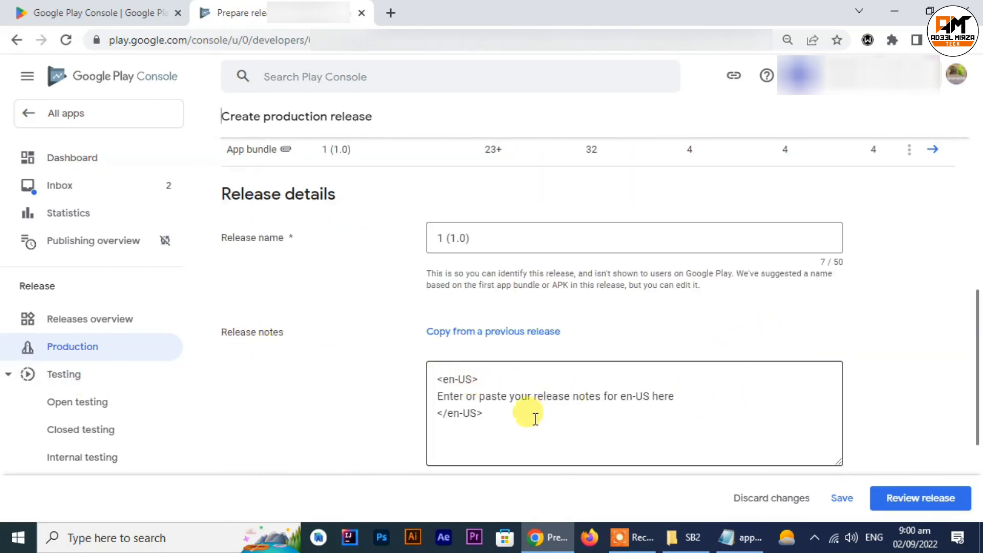
left_click_drag(533, 416, 434, 383)
key("BackSpace")
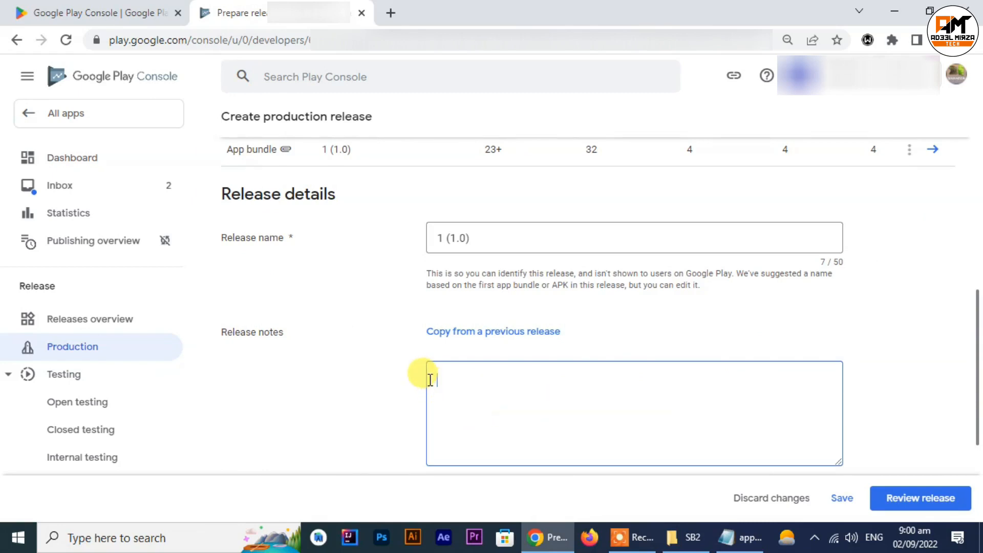
scroll(640, 381, "down", 3)
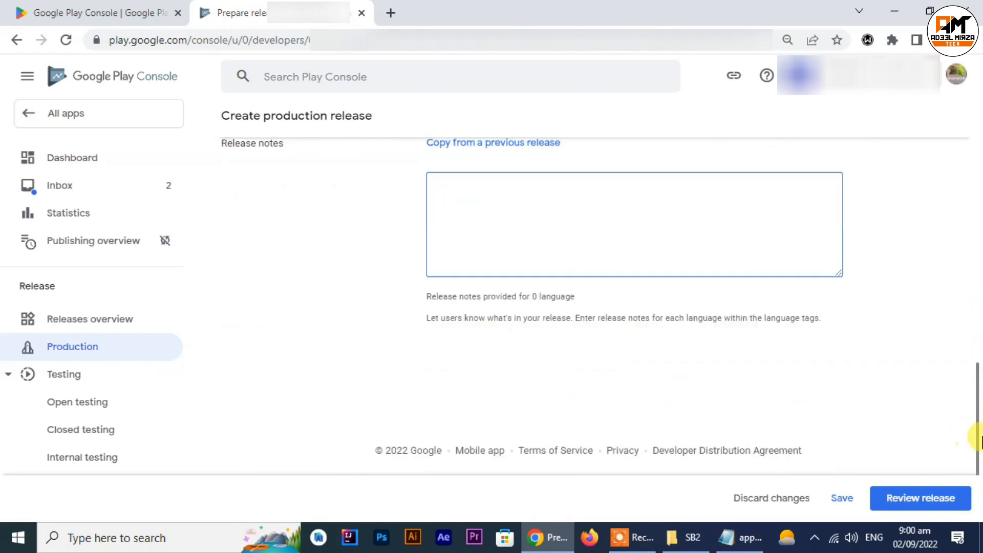
left_click(924, 499)
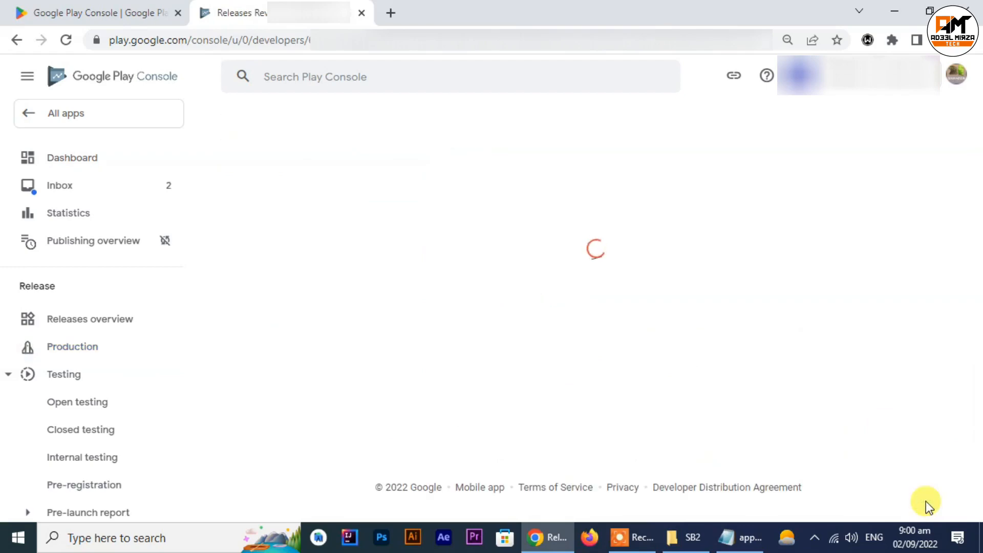
Step: Expand and read the release warnings, and roll the release out to production
left_click(281, 302)
left_click_drag(670, 348, 757, 348)
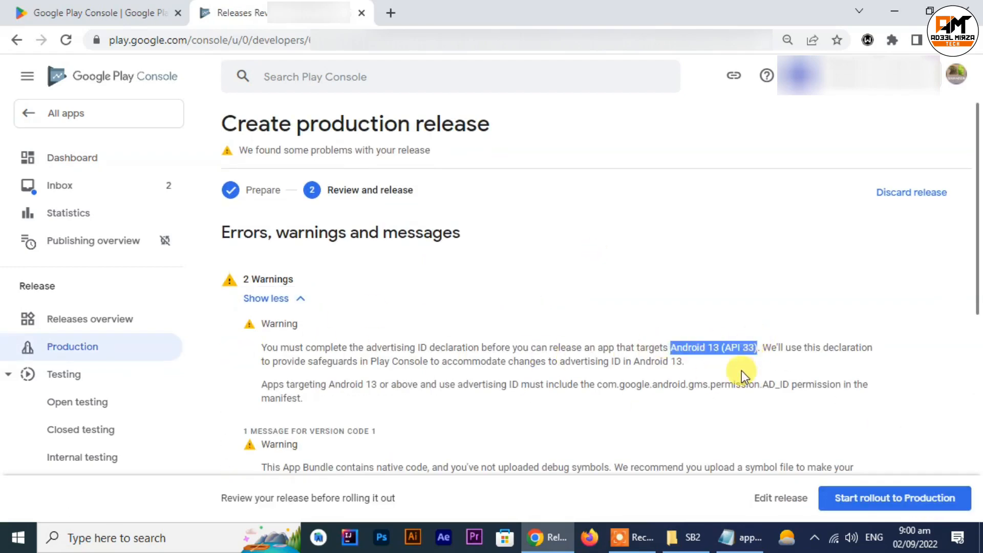
scroll(741, 370, "down", 6)
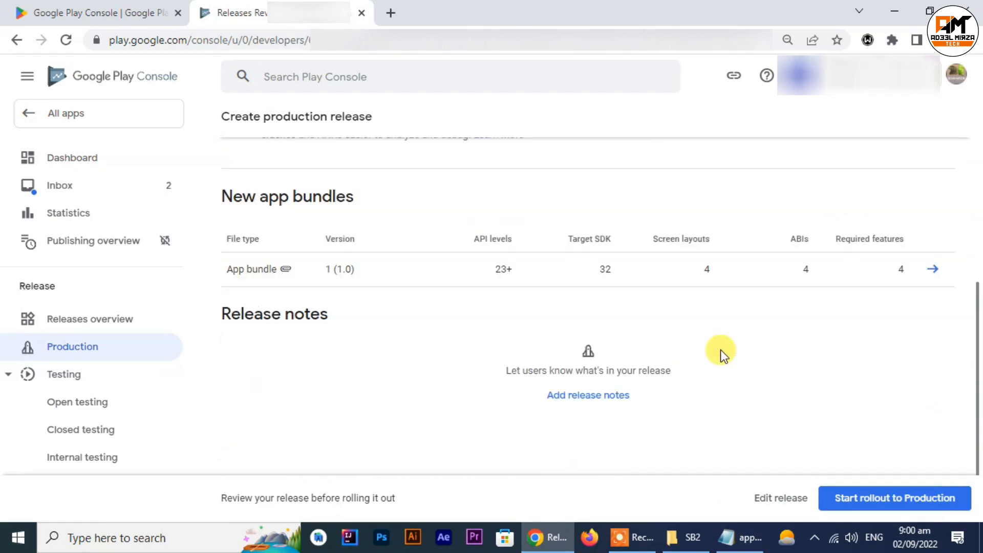
left_click(913, 501)
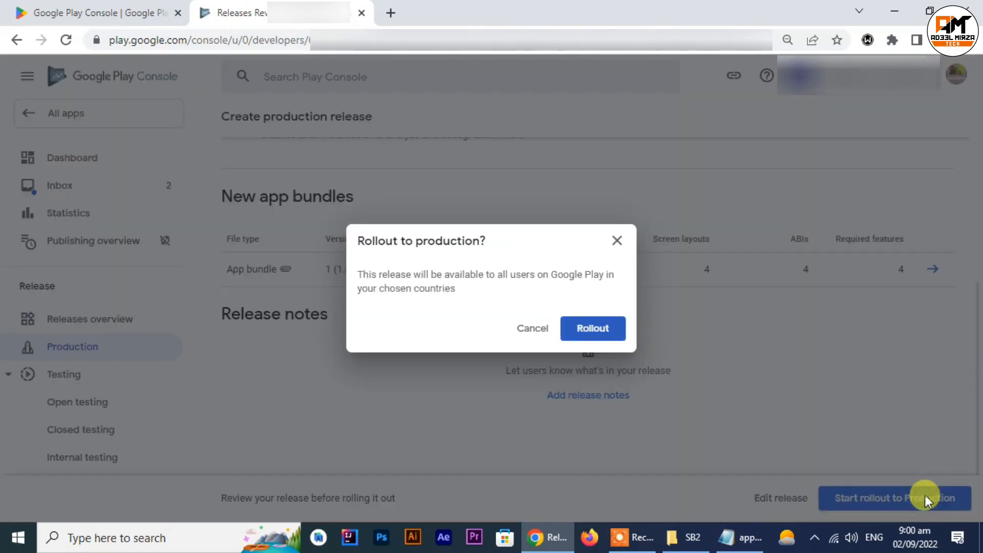
left_click(586, 332)
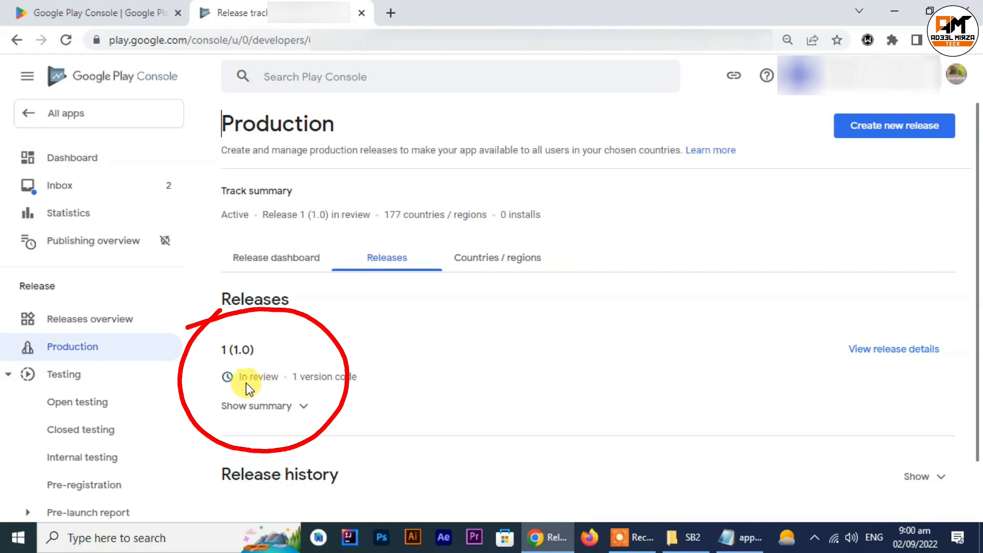
Step: Expand the production release's summary and open the list of all apps to check the new app's update status
left_click(283, 407)
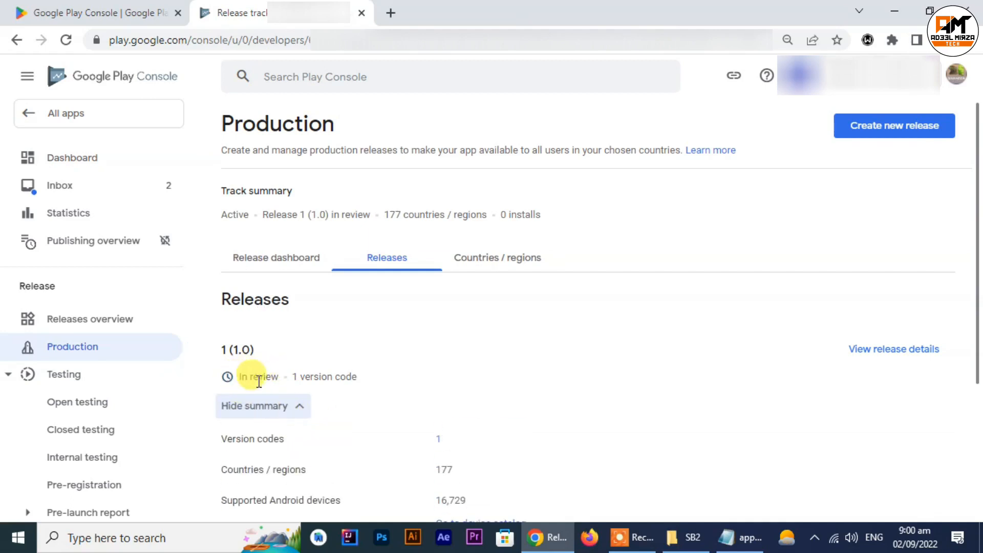
scroll(373, 384, "down", 1)
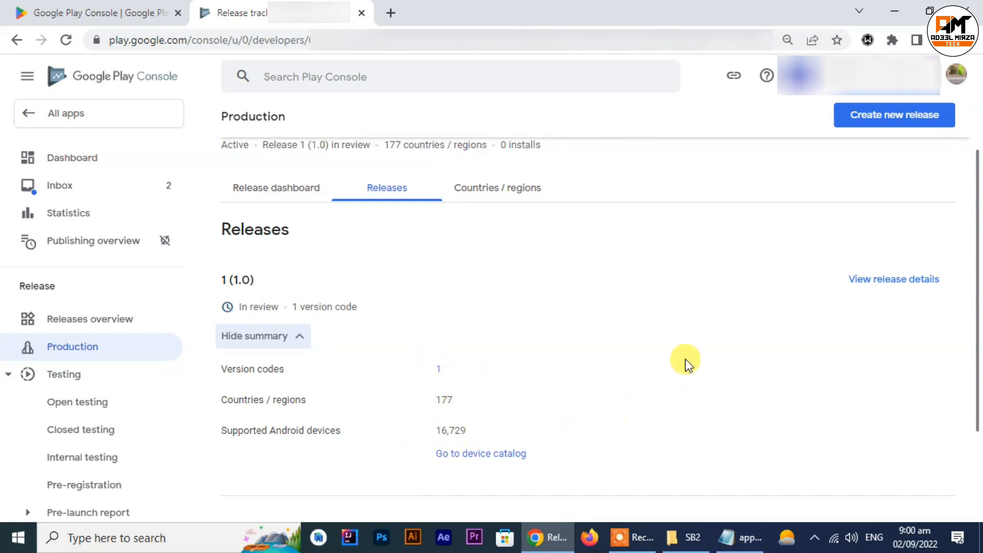
scroll(681, 356, "up", 1)
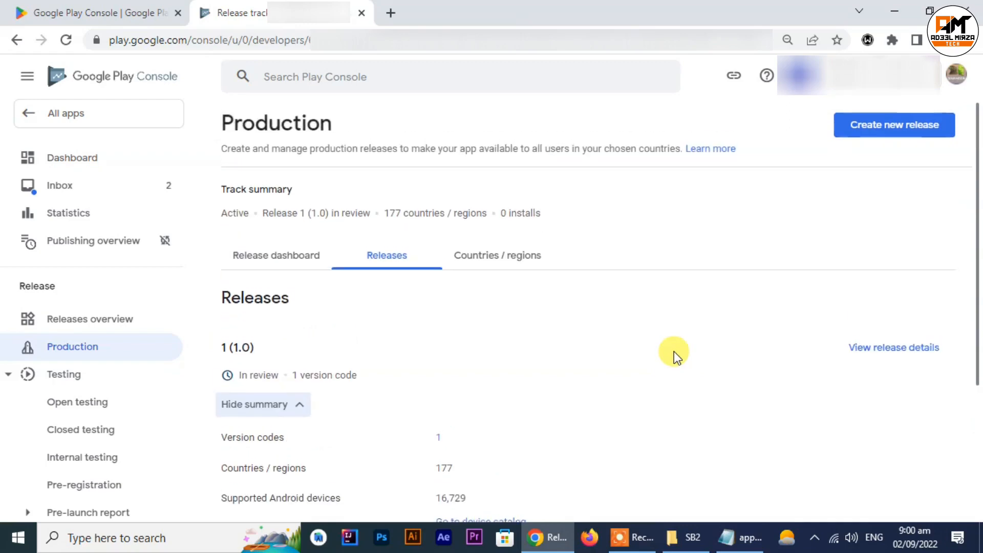
left_click(23, 115)
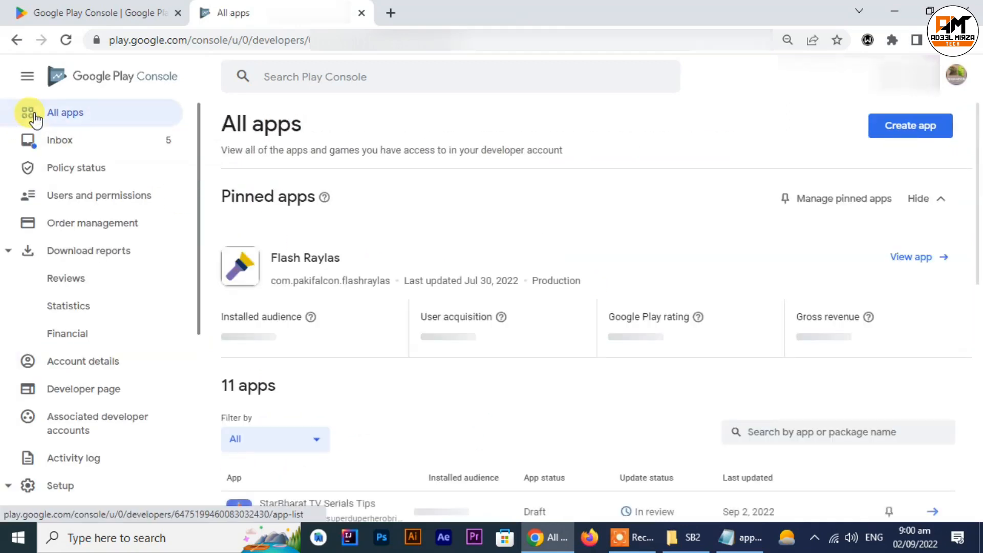
scroll(581, 369, "down", 1)
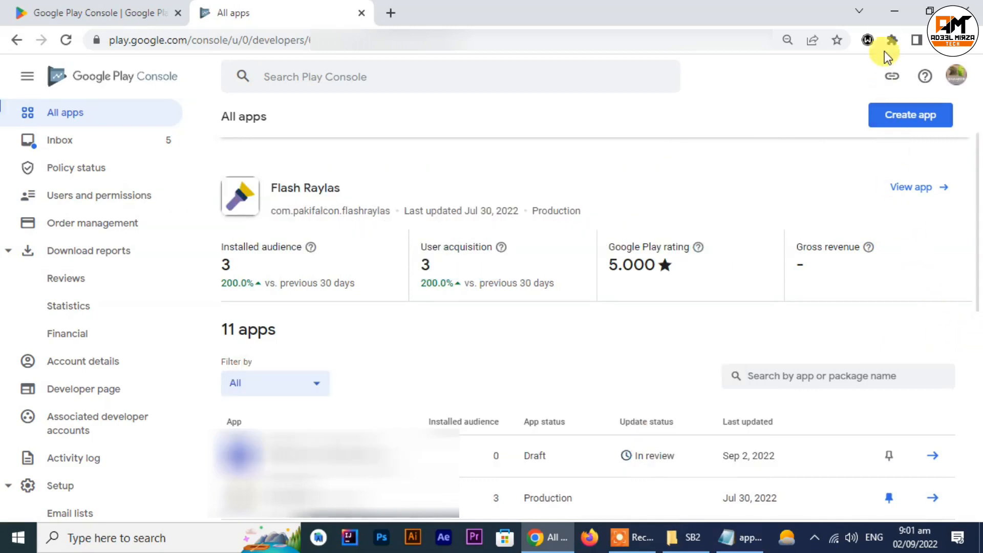
Step: Minimize the browser and close the SB2 folder window to return to the desktop
left_click(887, 12)
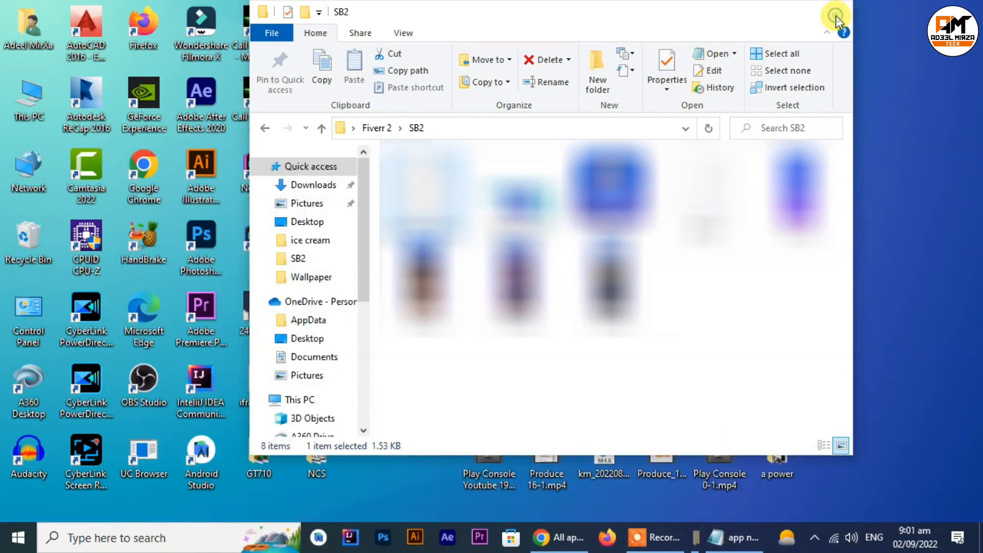
left_click(835, 17)
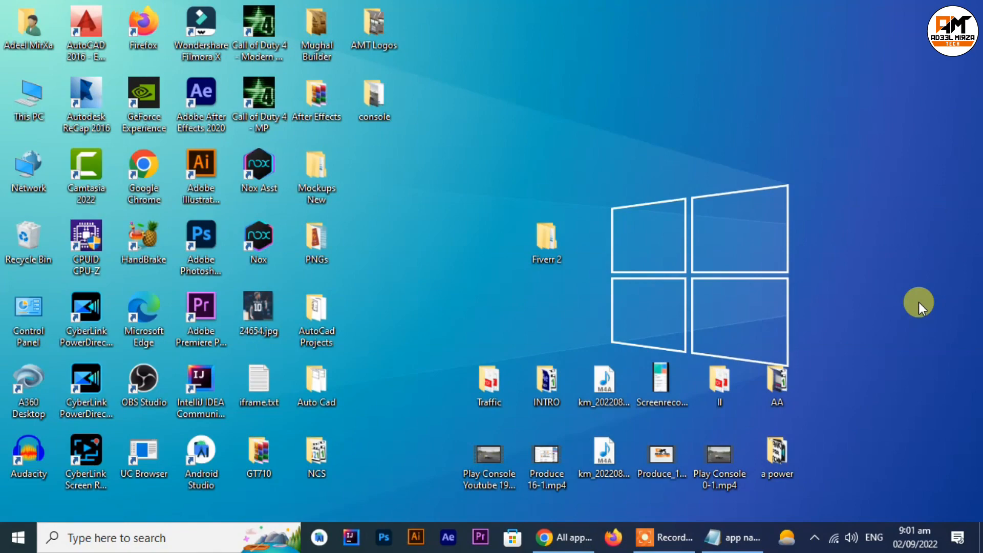